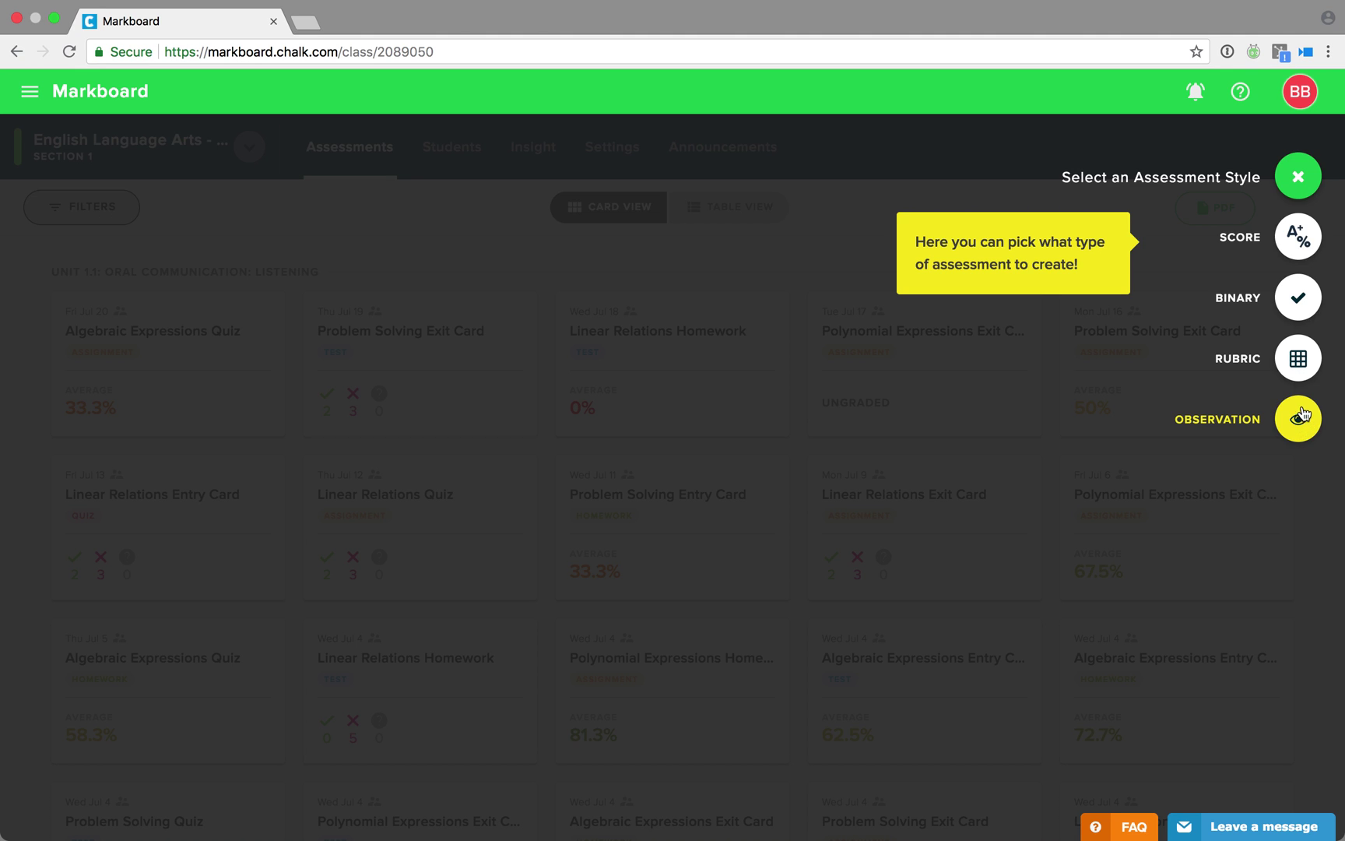
Dismiss the assessment style choices and look over the class's assessments in both table view and card view.
{"action": "left_click", "coordinate": [1298, 179]}
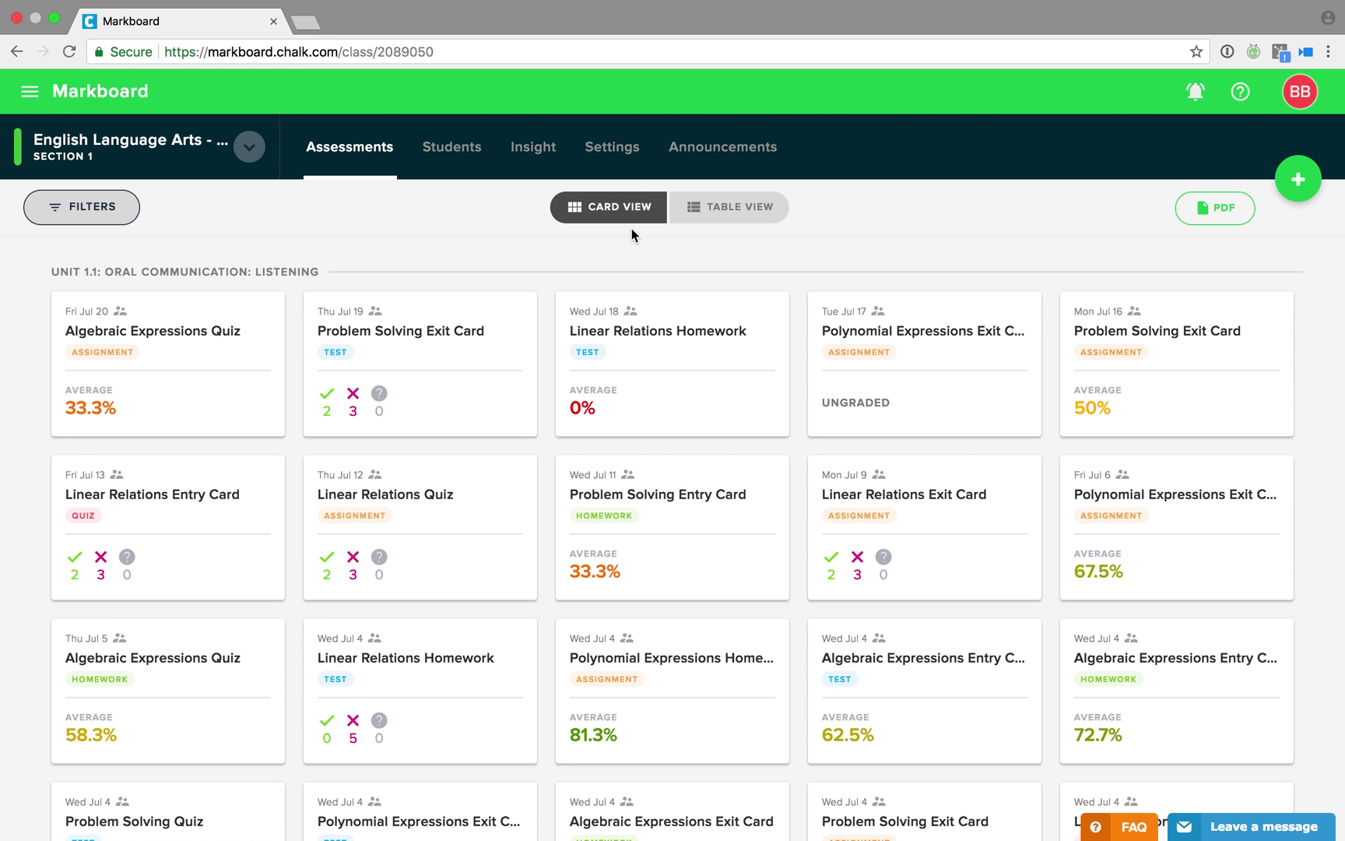
{"action": "left_click", "coordinate": [699, 212]}
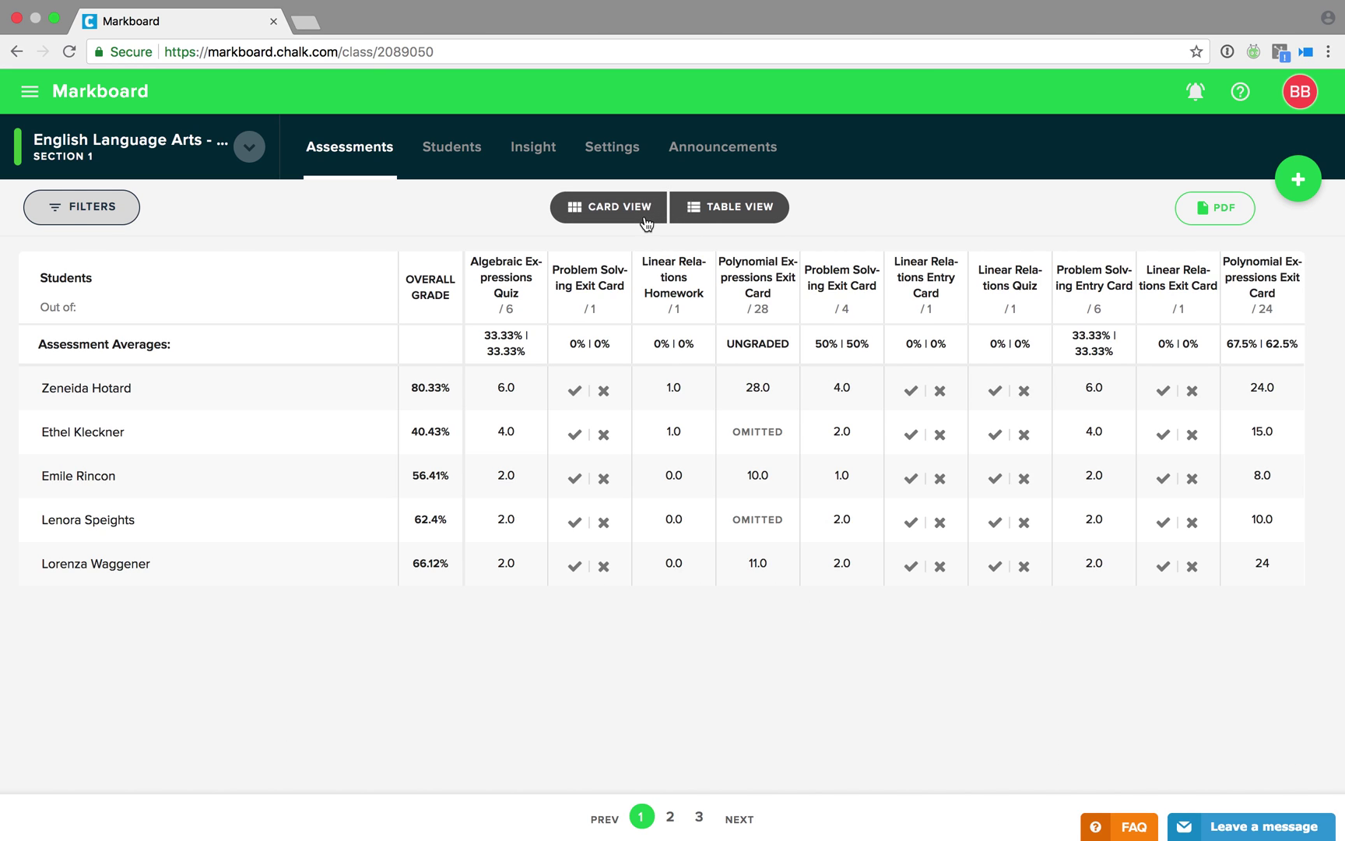
{"action": "left_click", "coordinate": [645, 222]}
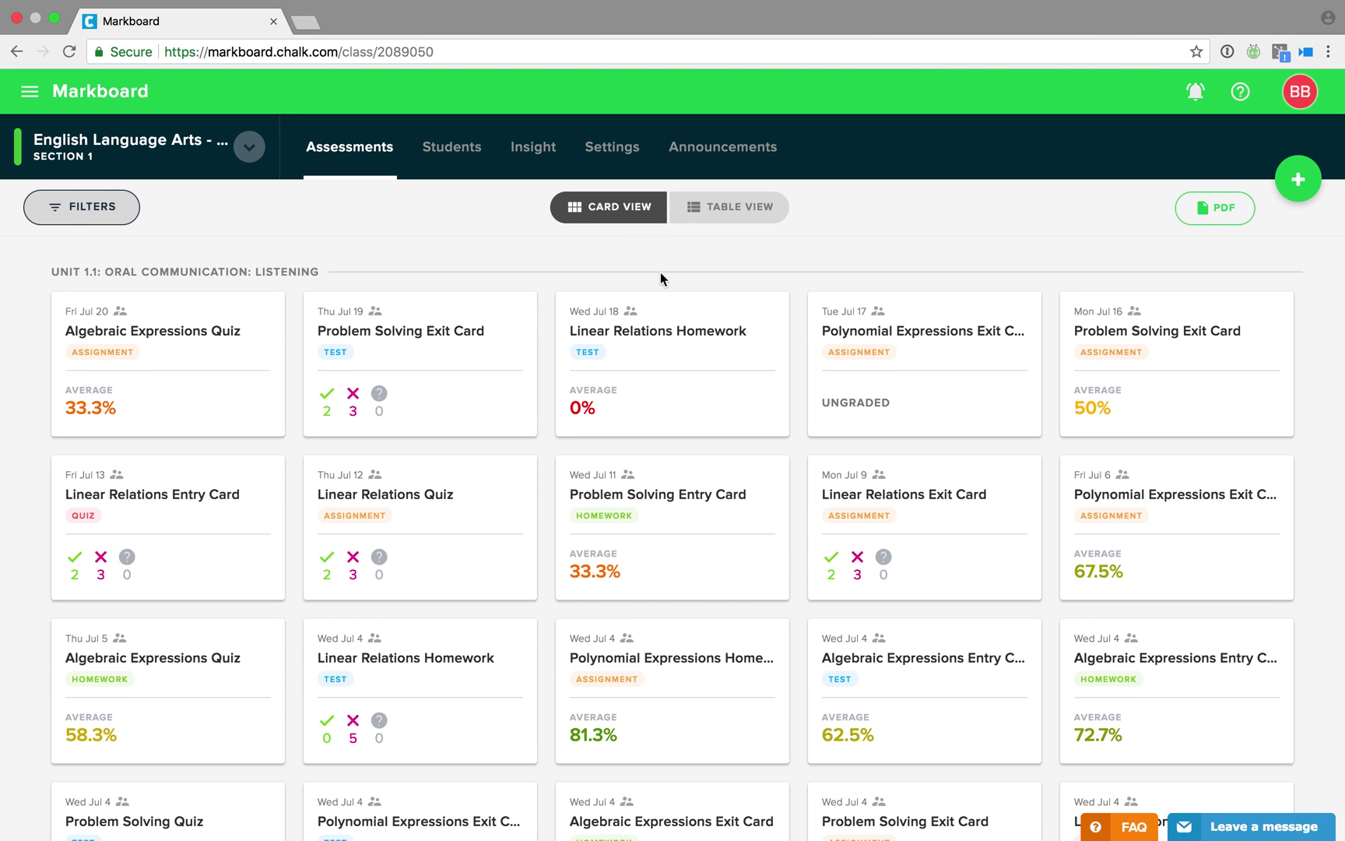
{"action": "scroll", "coordinate": [677, 378], "scroll_direction": "down", "scroll_amount": 5}
{"action": "scroll", "coordinate": [678, 379], "scroll_direction": "down", "scroll_amount": 1}
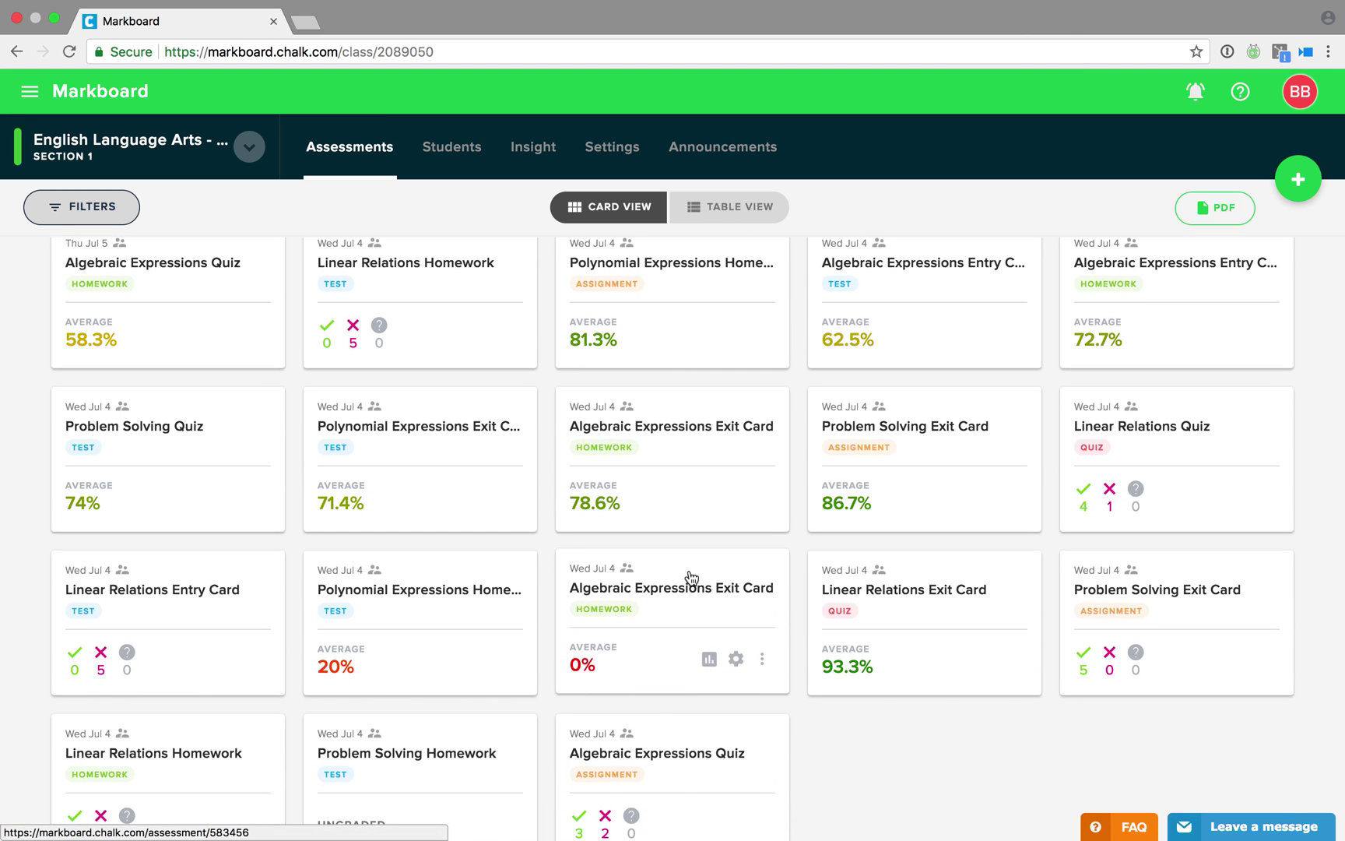
{"action": "scroll", "coordinate": [684, 674], "scroll_direction": "up", "scroll_amount": 5}
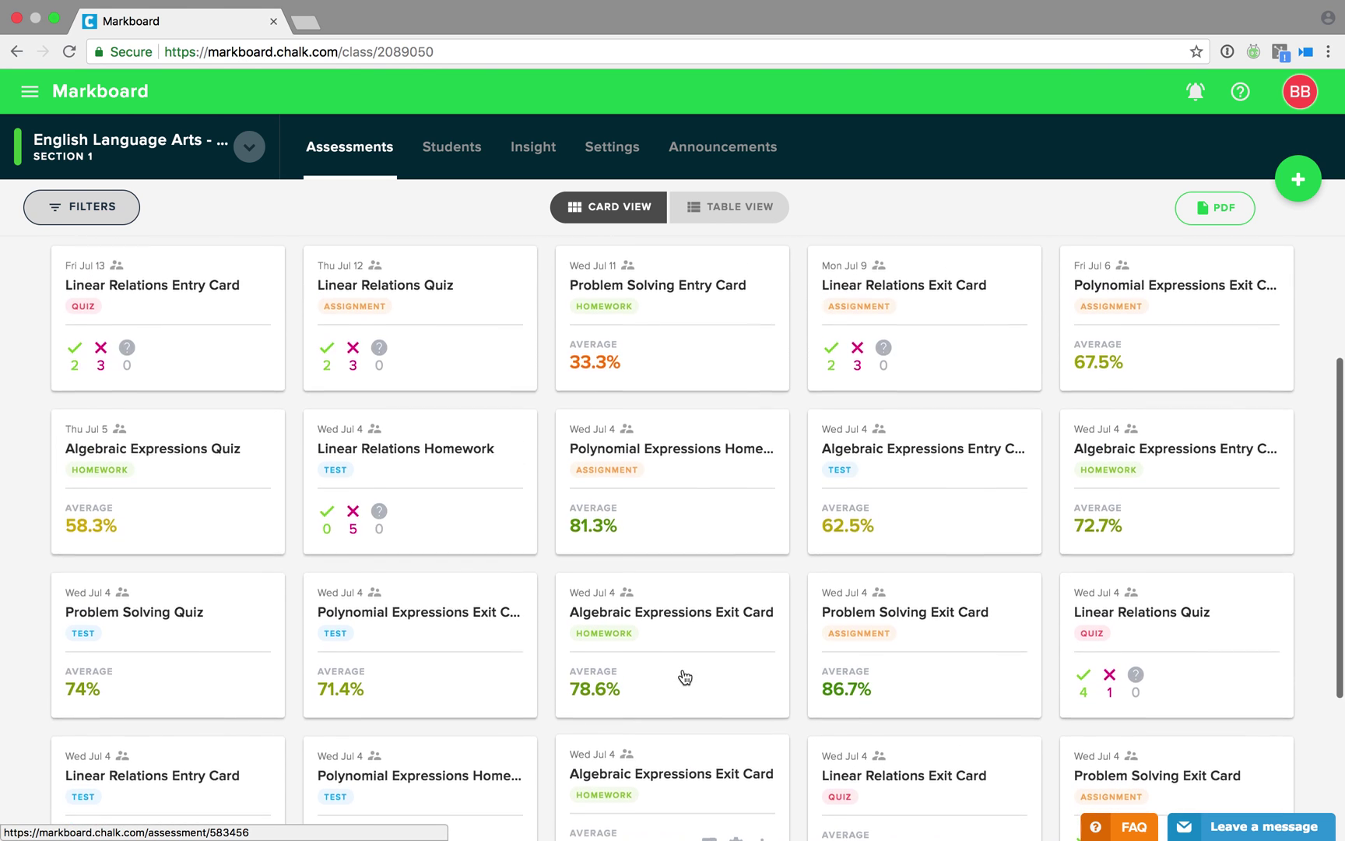
View the assessments as a table, check an assessment's column details, and look at page 2.
{"action": "left_click", "coordinate": [754, 217]}
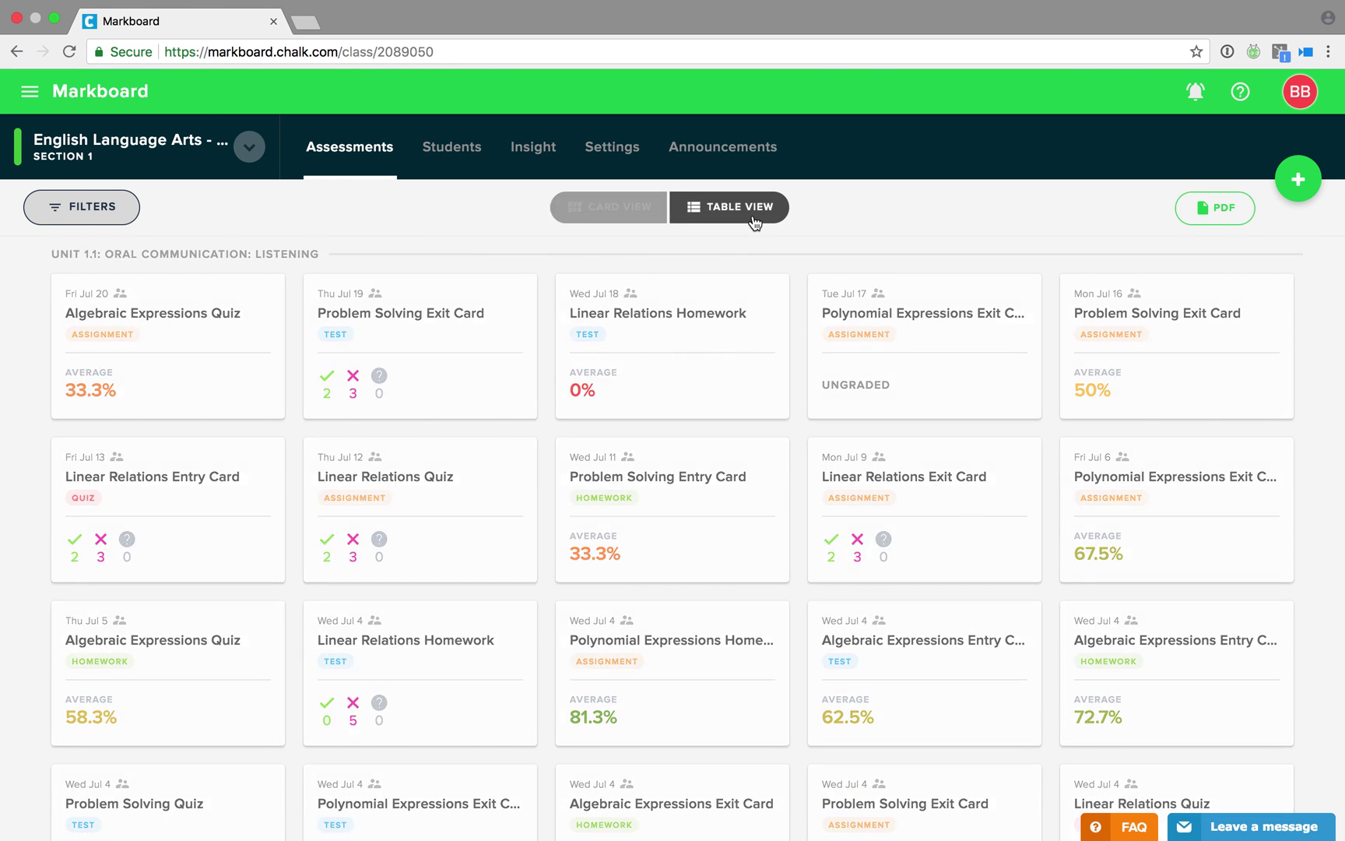
{"action": "mouse_move", "coordinate": [768, 258]}
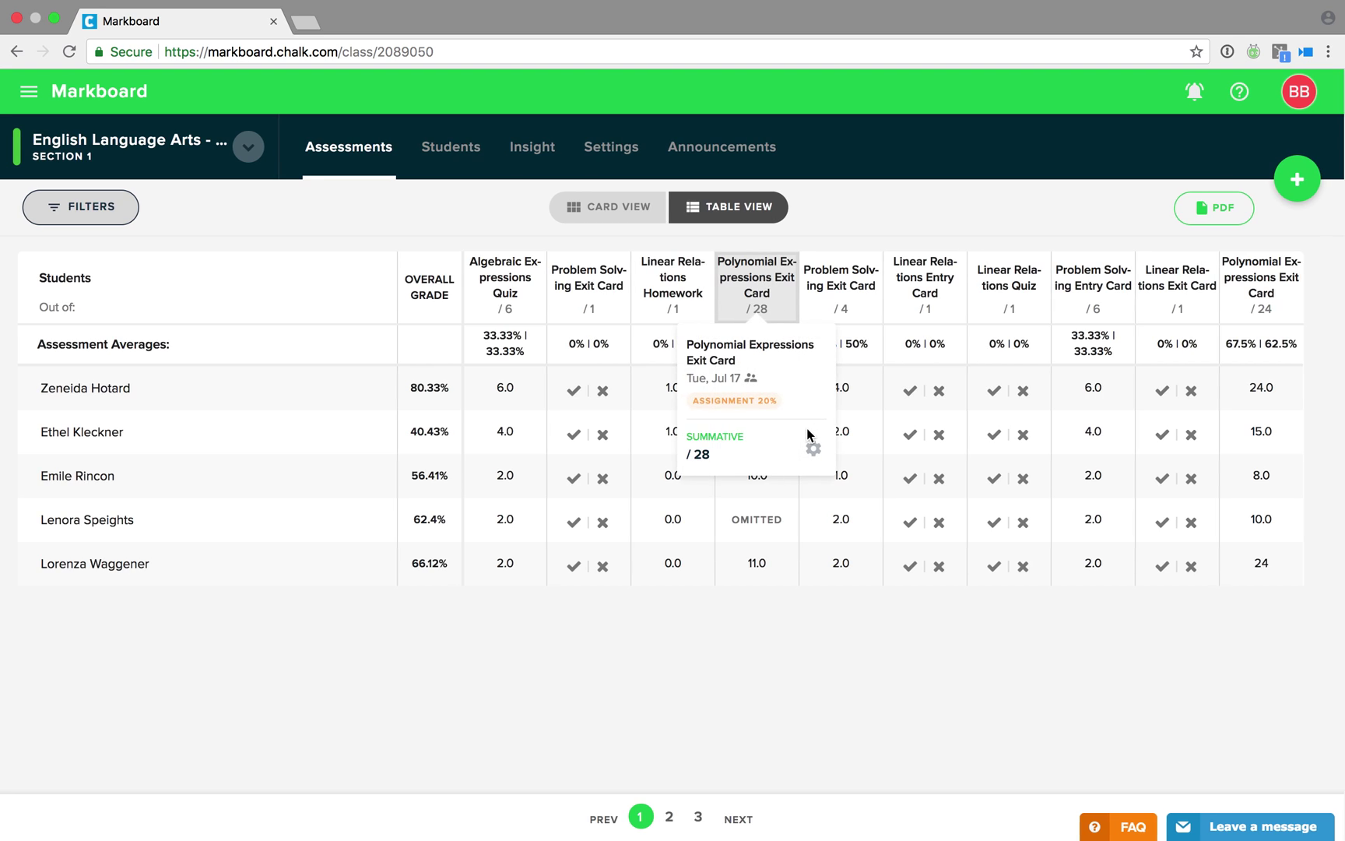
{"action": "left_click", "coordinate": [667, 816]}
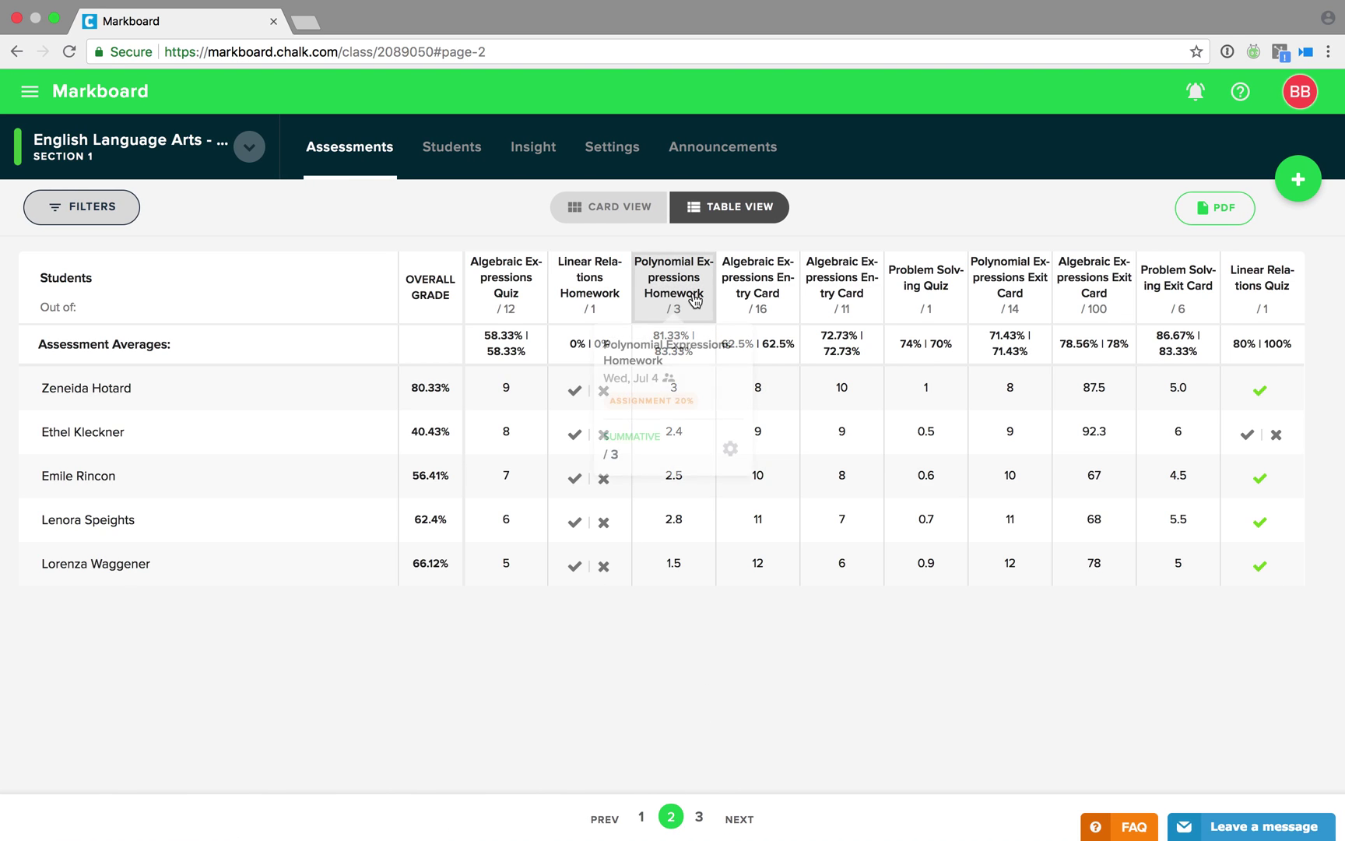
{"action": "left_click", "coordinate": [693, 293]}
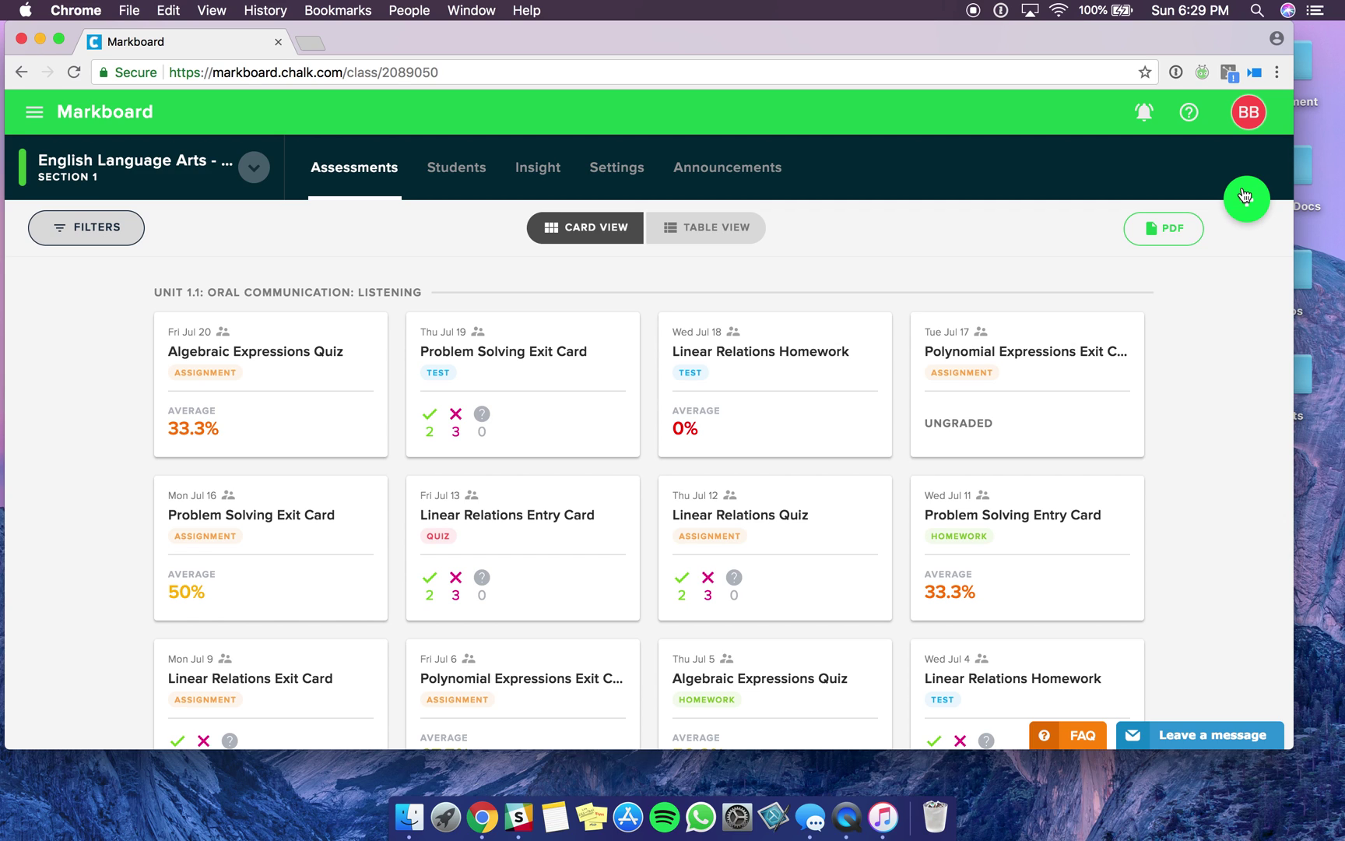
Start a new Score assessment named "Homework Week 1: ELA", with the browser window in full screen.
{"action": "left_click", "coordinate": [1246, 196]}
{"action": "left_click", "coordinate": [1245, 260]}
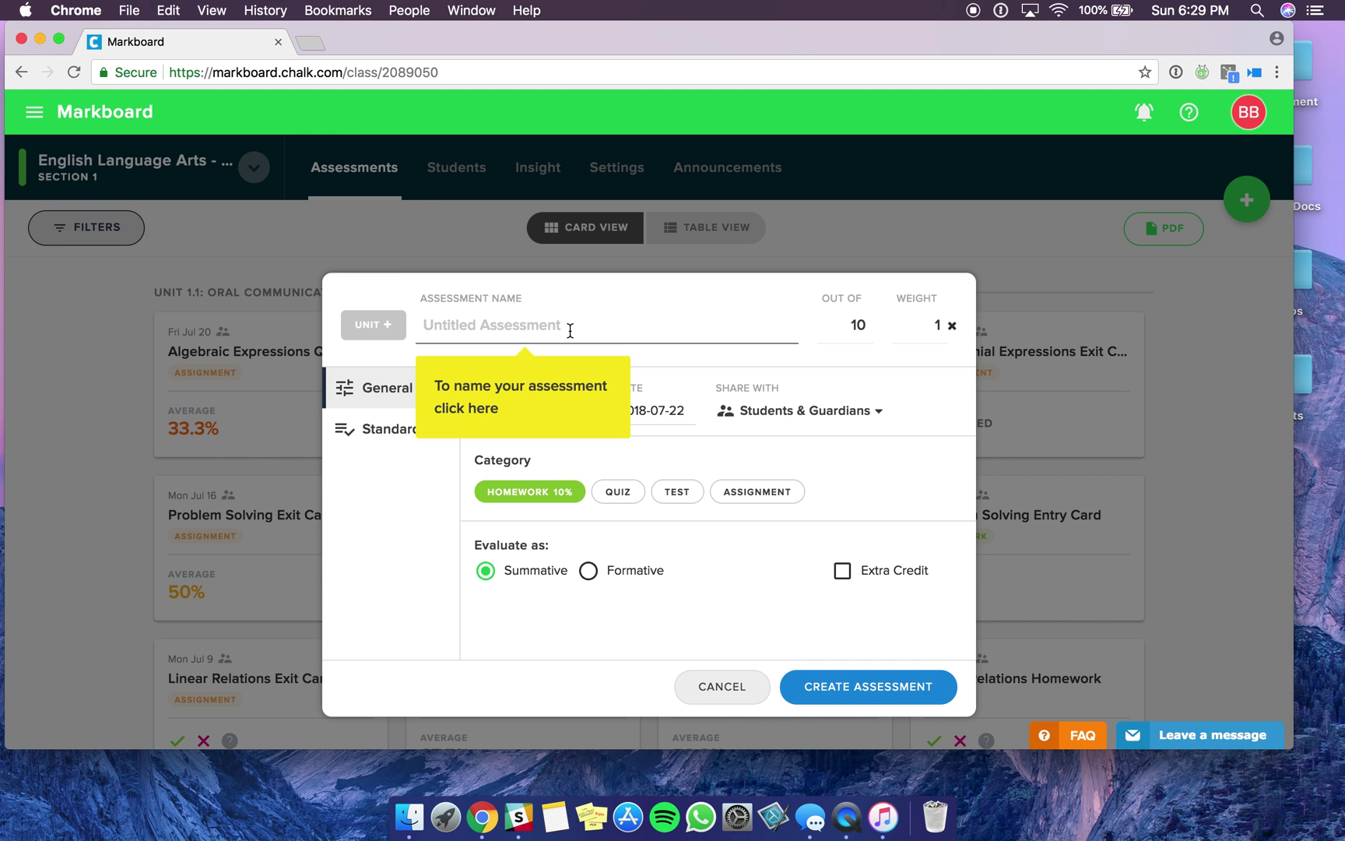
{"action": "left_click", "coordinate": [59, 38]}
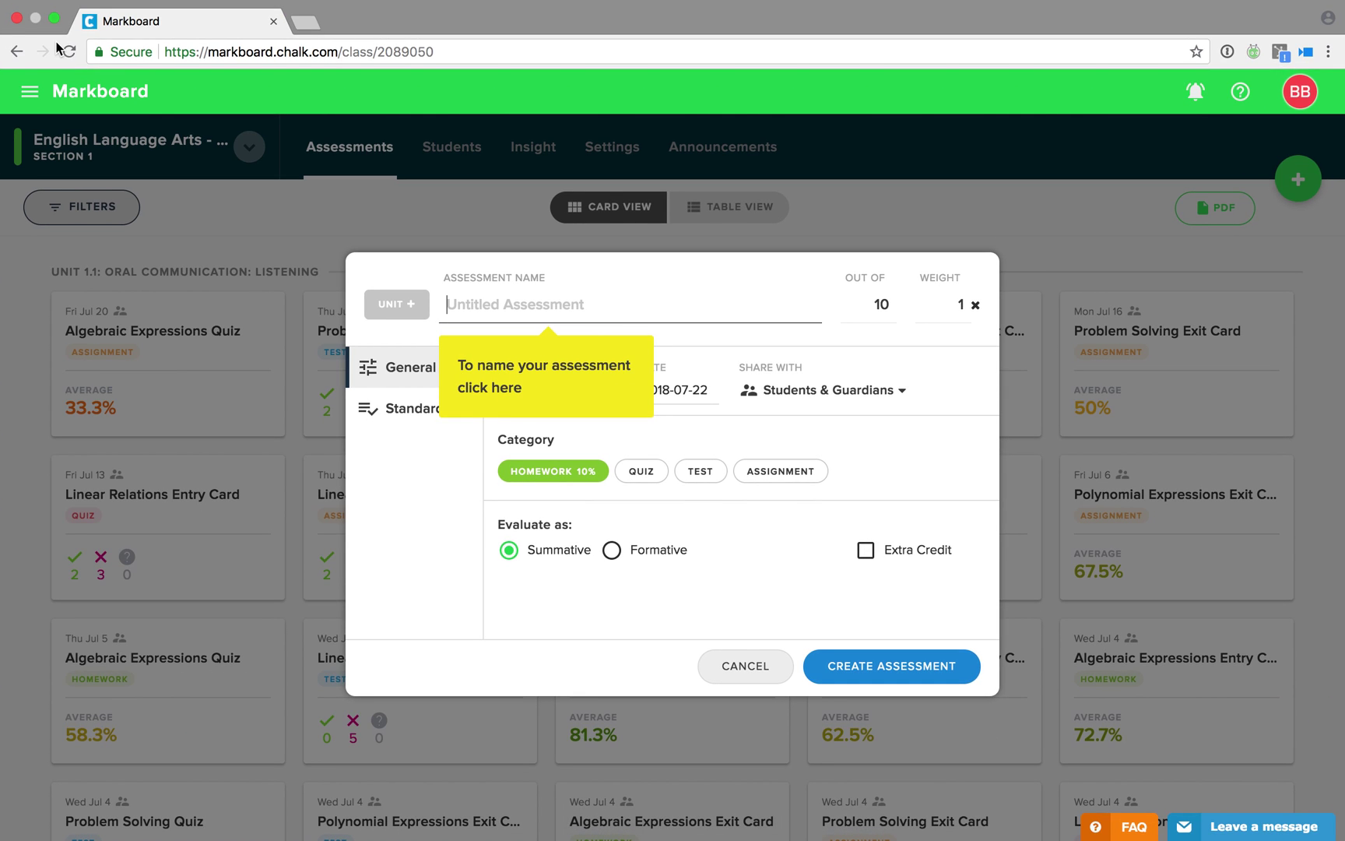
{"action": "type", "text": "Hom"}
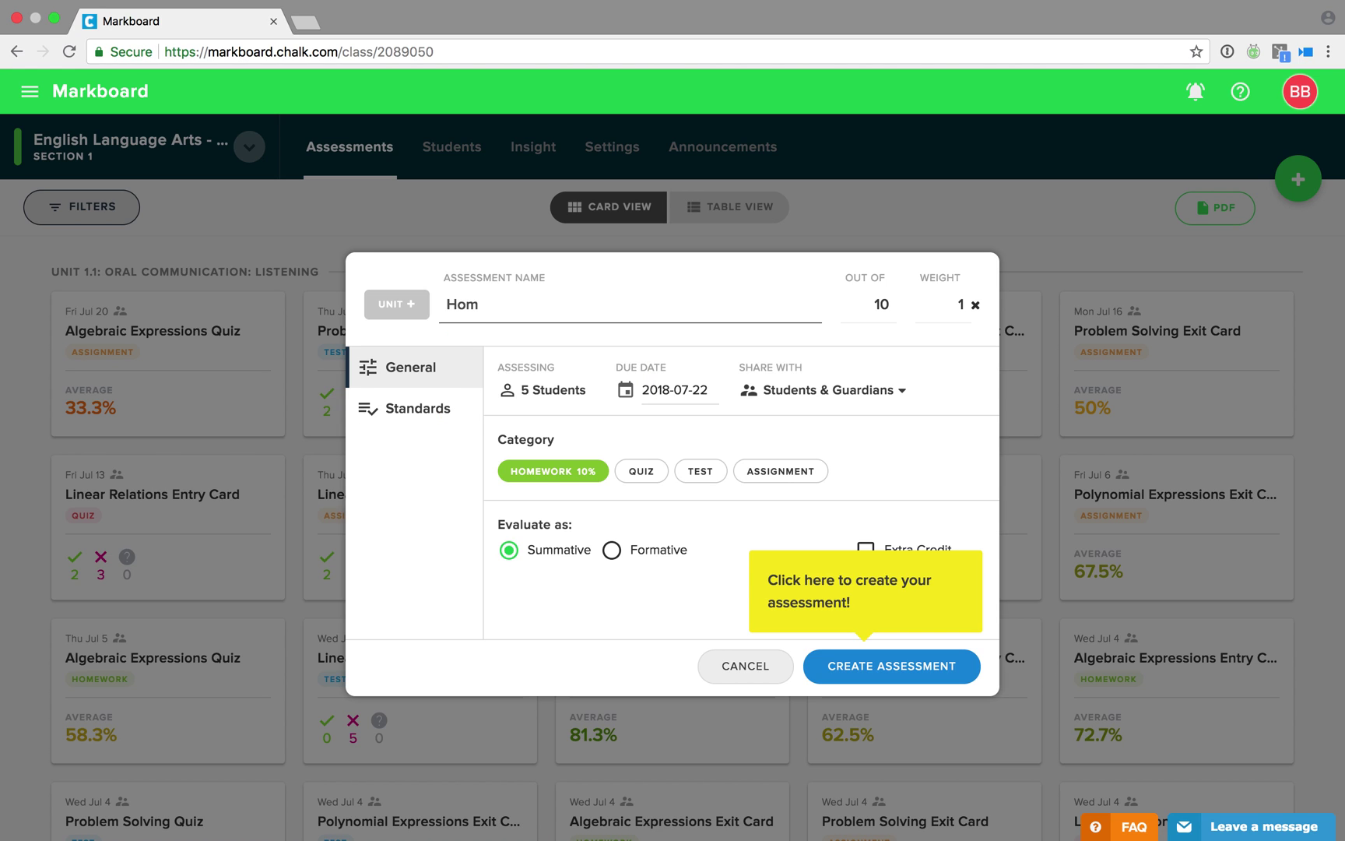
{"action": "type", "text": "ework Week 1: ELA"}
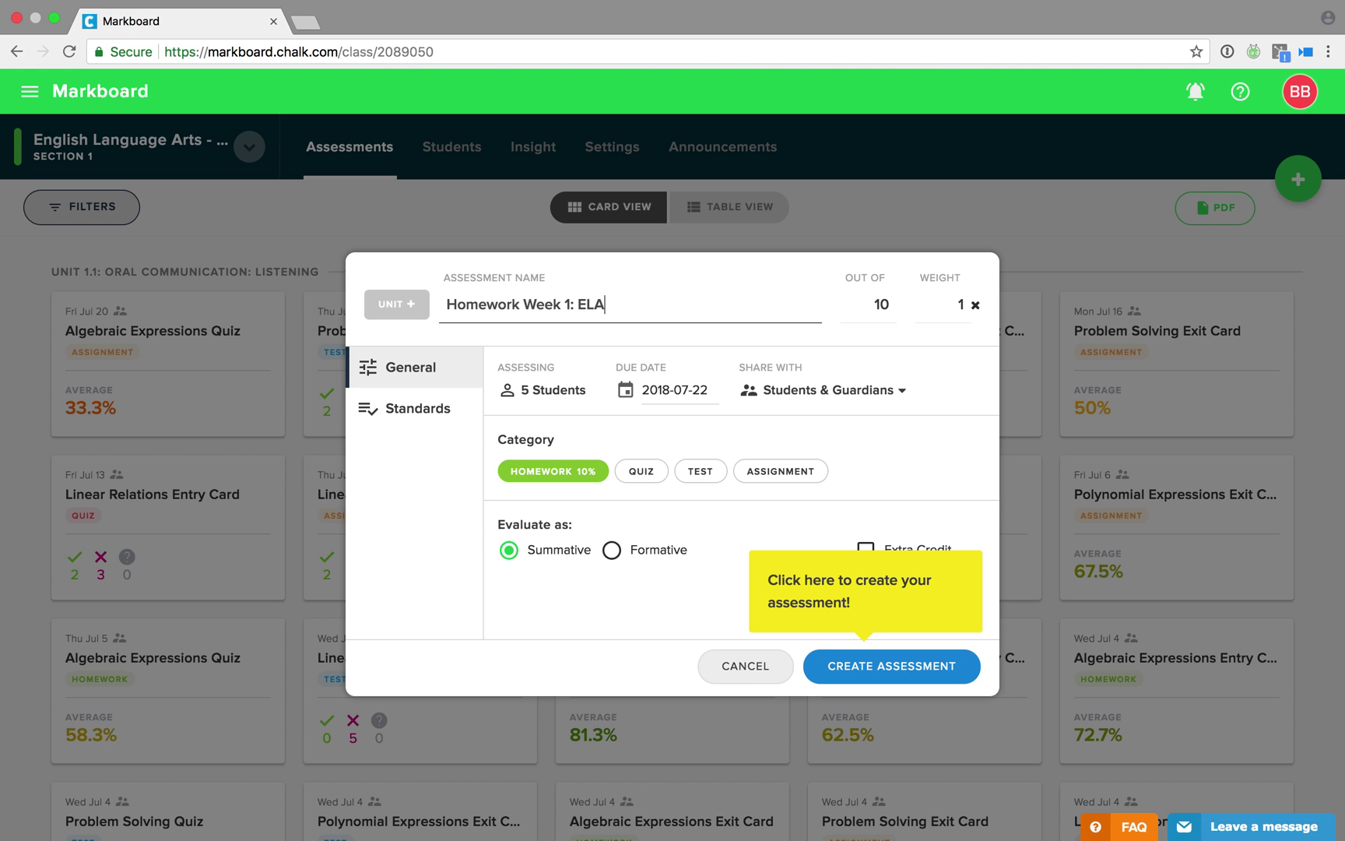
Set the new assessment to be marked out of 25.
{"action": "left_click", "coordinate": [881, 303]}
{"action": "key", "text": "BackSpace"}
{"action": "key", "text": "BackSpace"}
{"action": "type", "text": "25"}
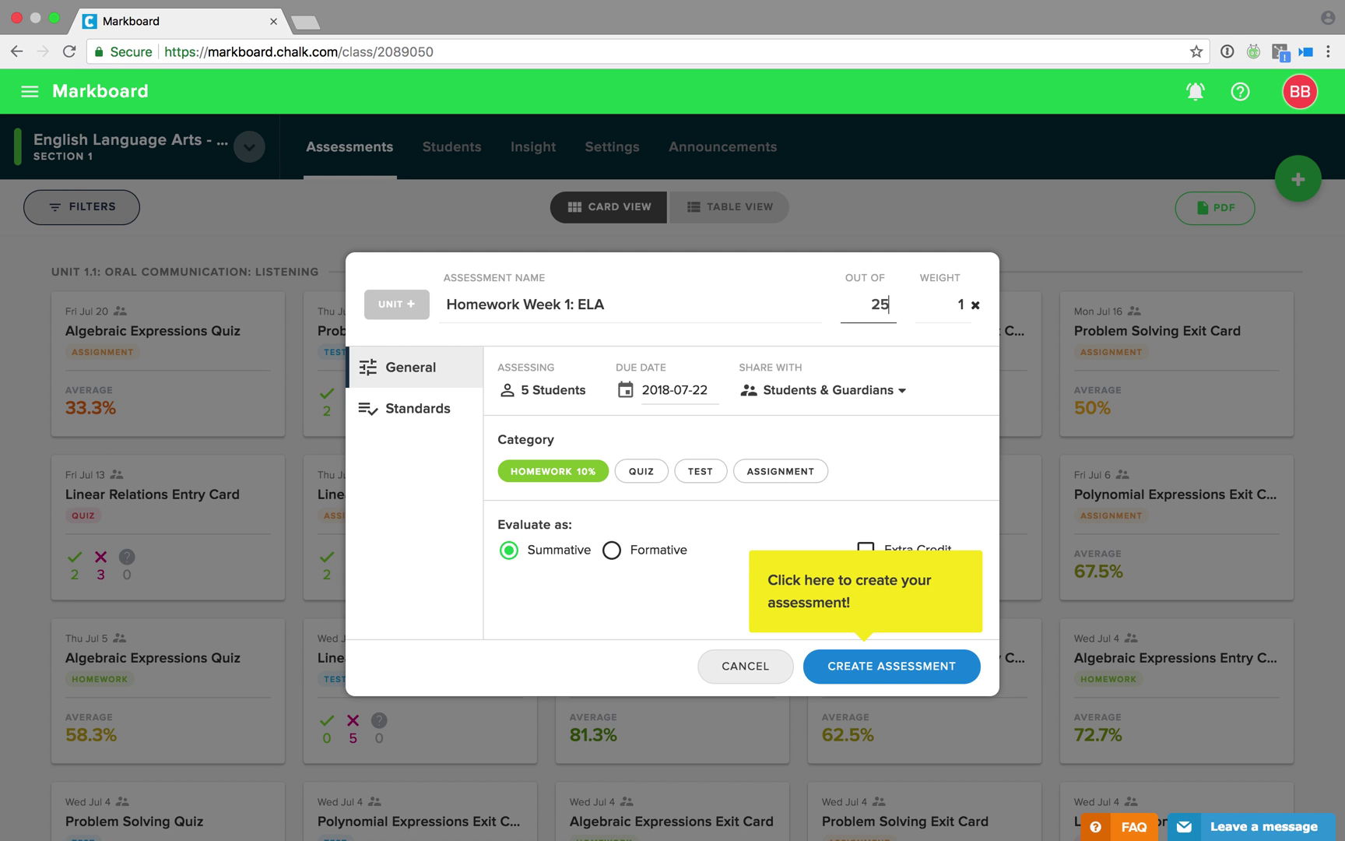
Set the assessment's due date to September 13, 2018.
{"action": "left_click", "coordinate": [683, 391]}
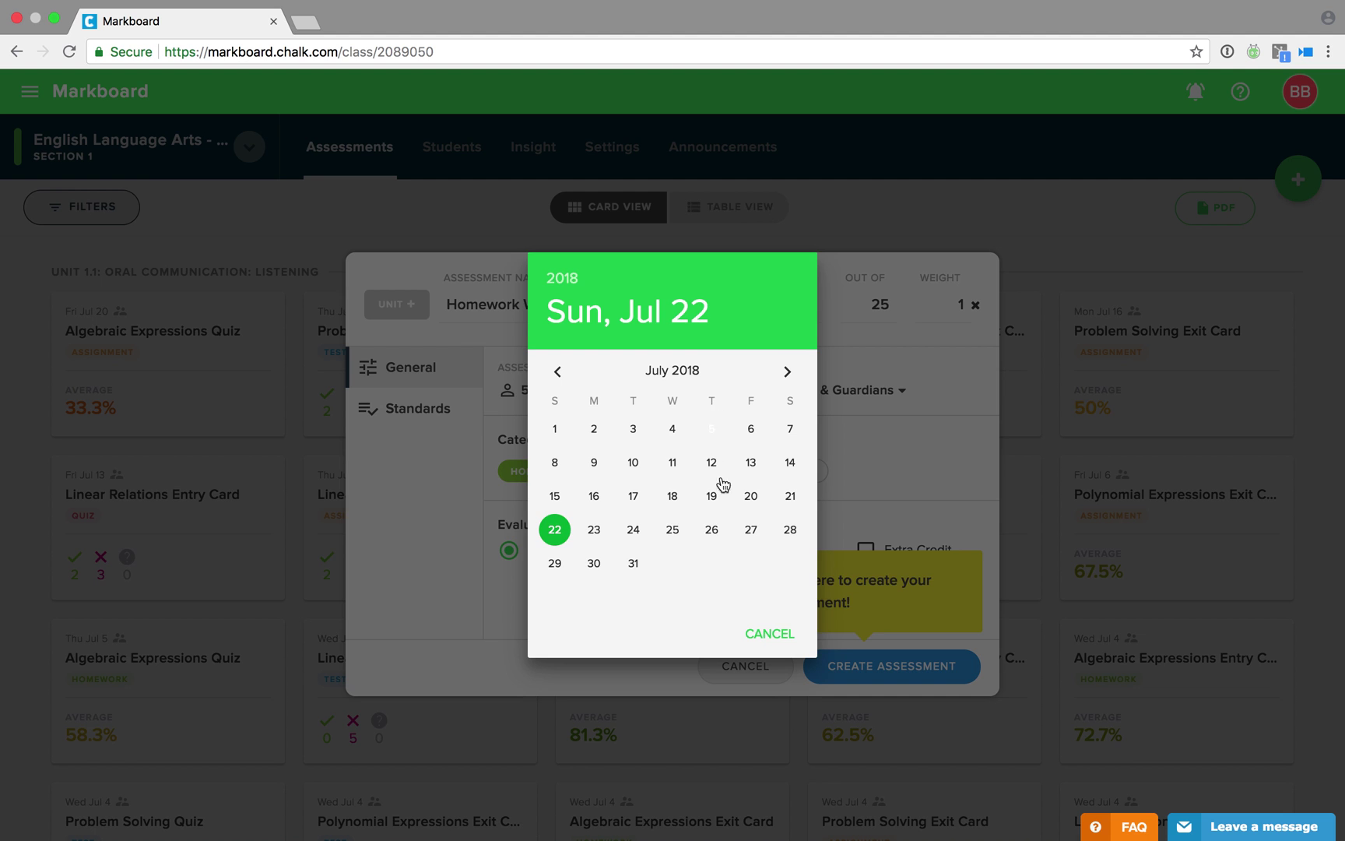
{"action": "left_click", "coordinate": [782, 379]}
{"action": "left_click", "coordinate": [782, 380]}
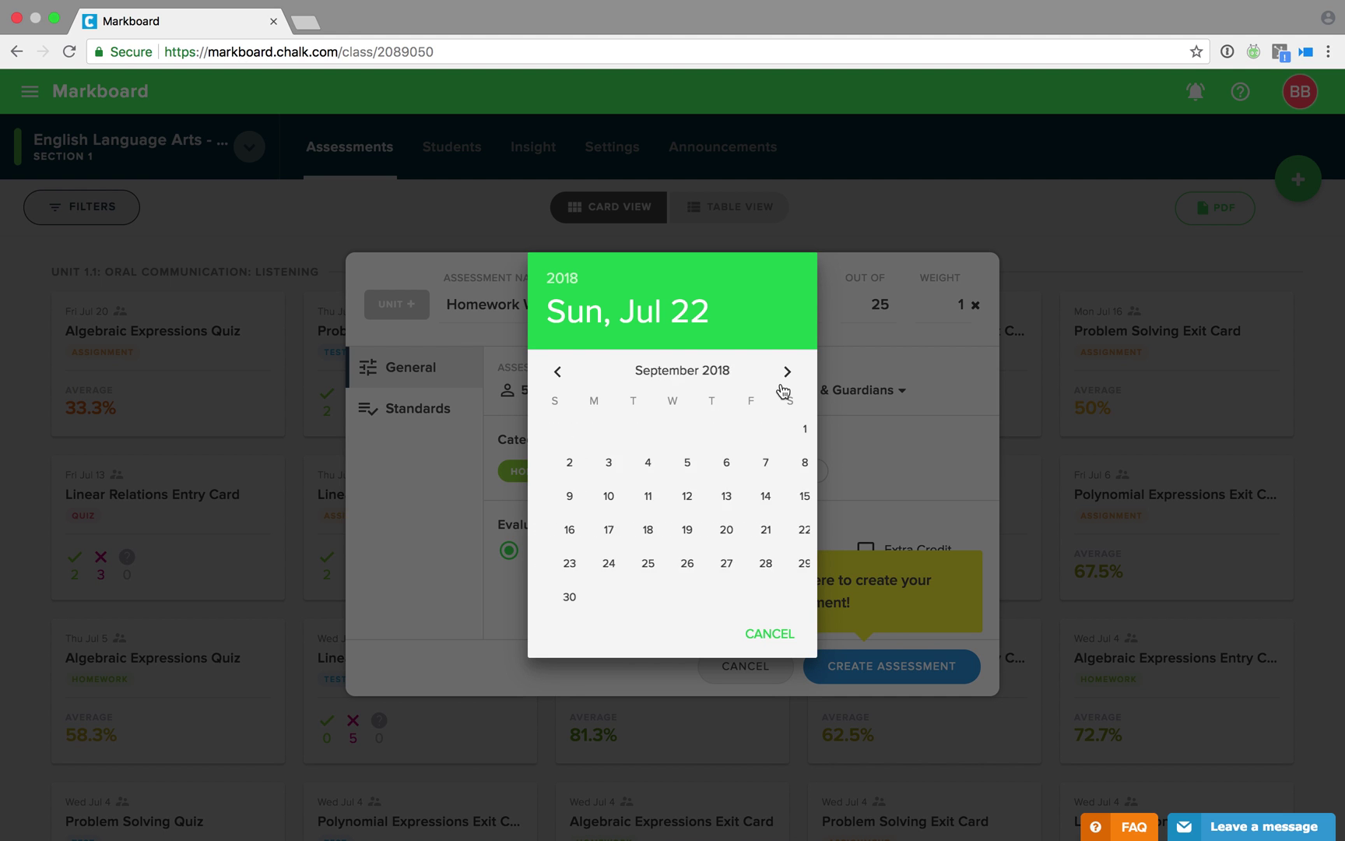
{"action": "left_click", "coordinate": [714, 504]}
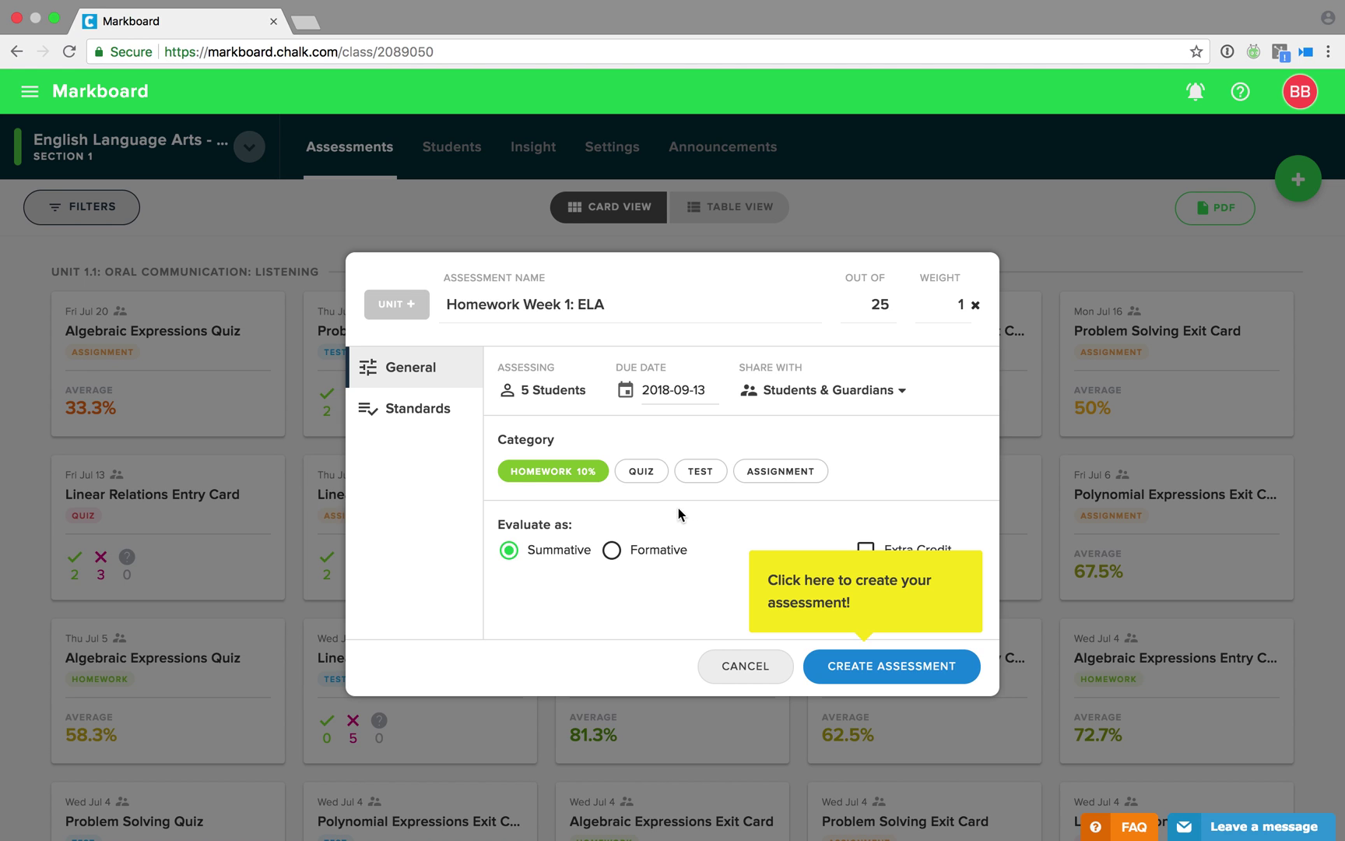
Try the Quiz, Test and Assignment categories and Formative evaluation, finishing on the Homework category and Summative evaluation.
{"action": "left_click", "coordinate": [635, 472]}
{"action": "left_click", "coordinate": [693, 473]}
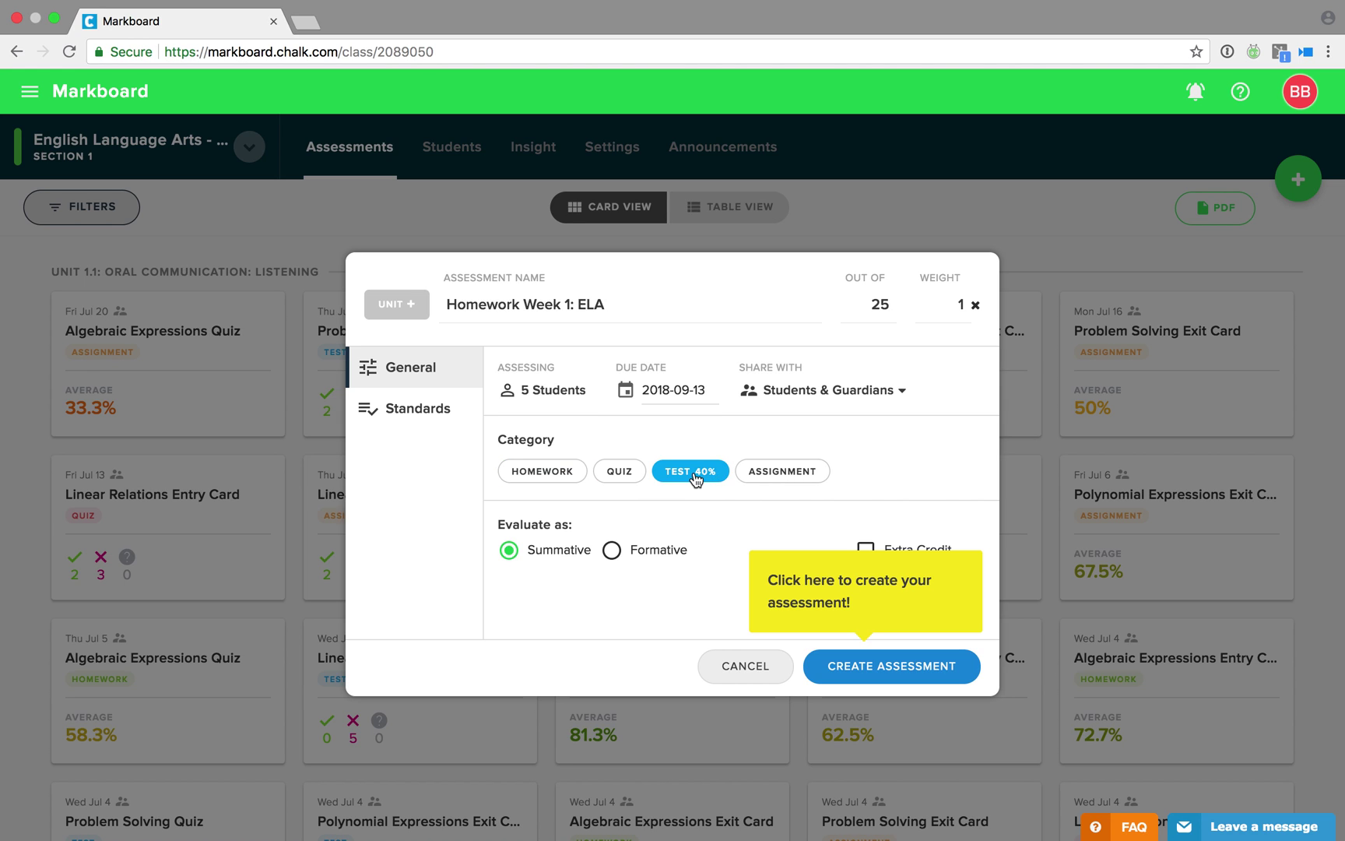
{"action": "left_click", "coordinate": [749, 473]}
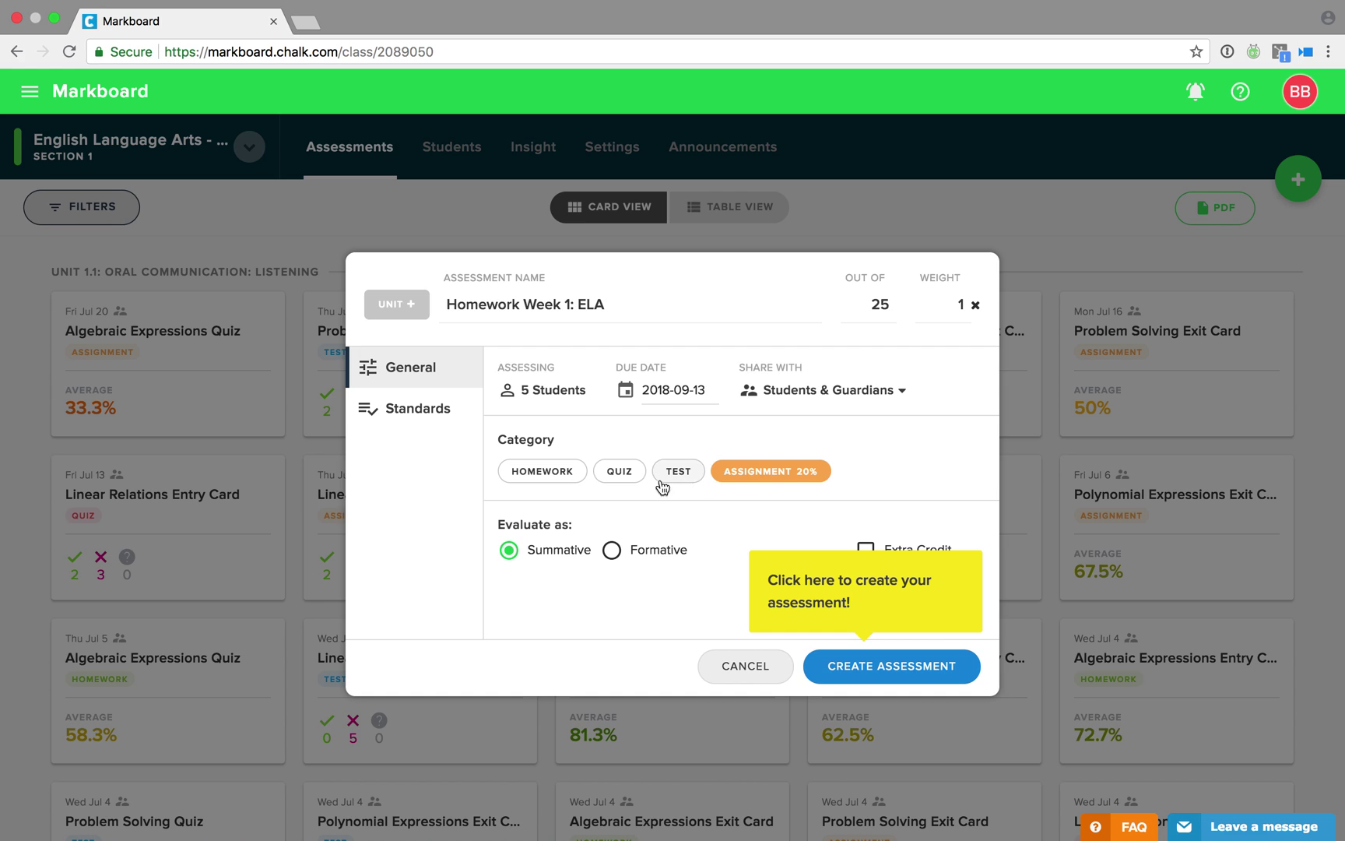
{"action": "left_click", "coordinate": [563, 473]}
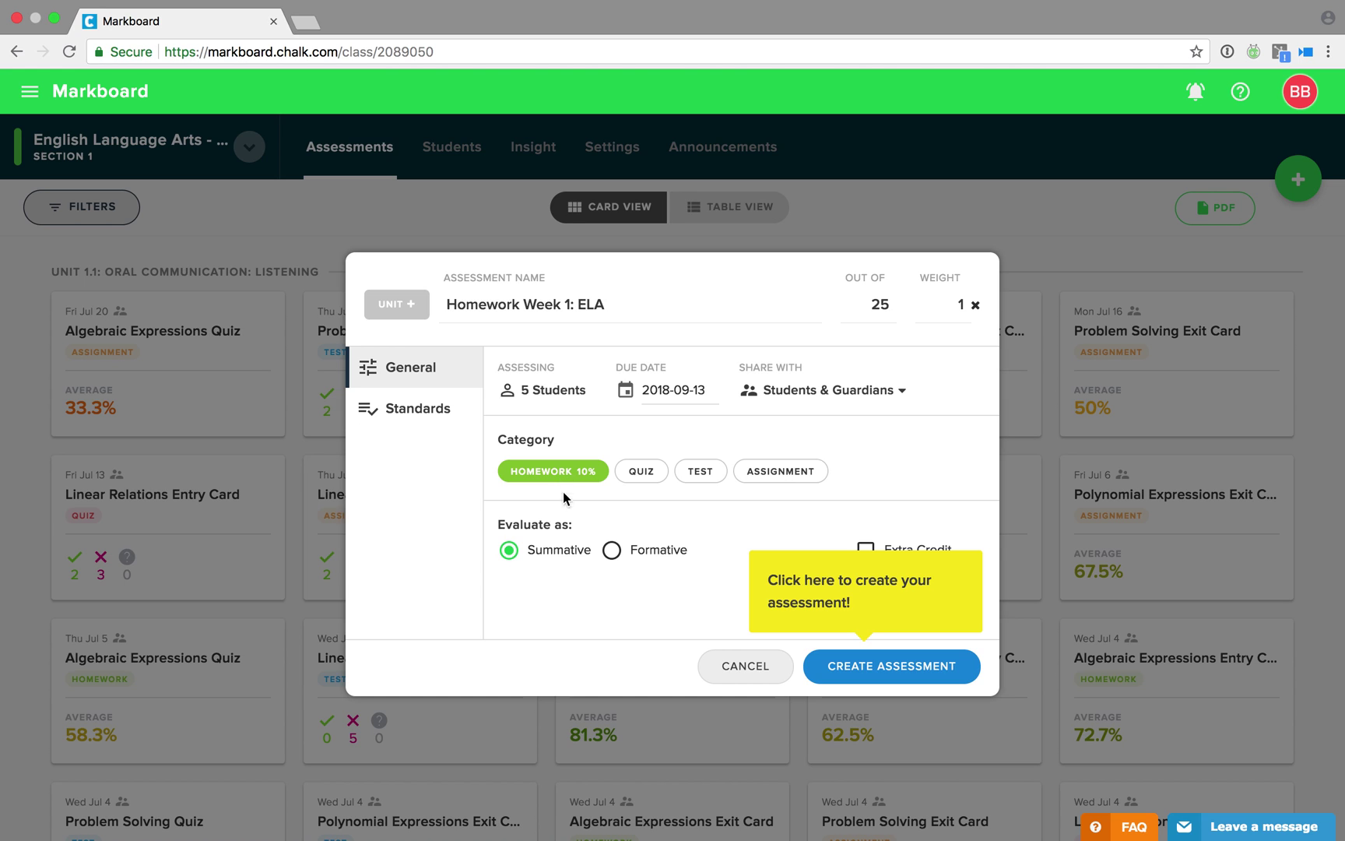
{"action": "left_click", "coordinate": [633, 553]}
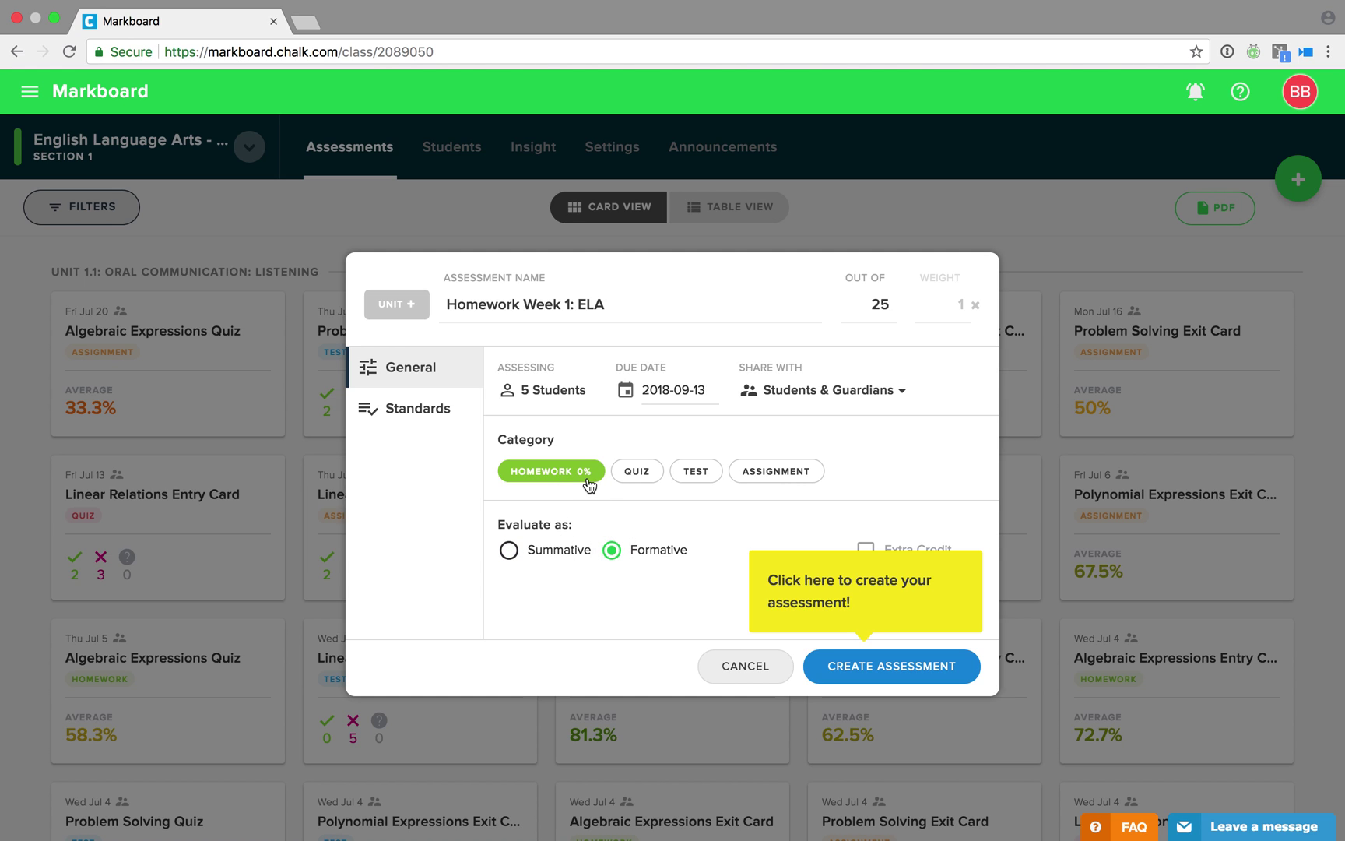
{"action": "left_click", "coordinate": [556, 551]}
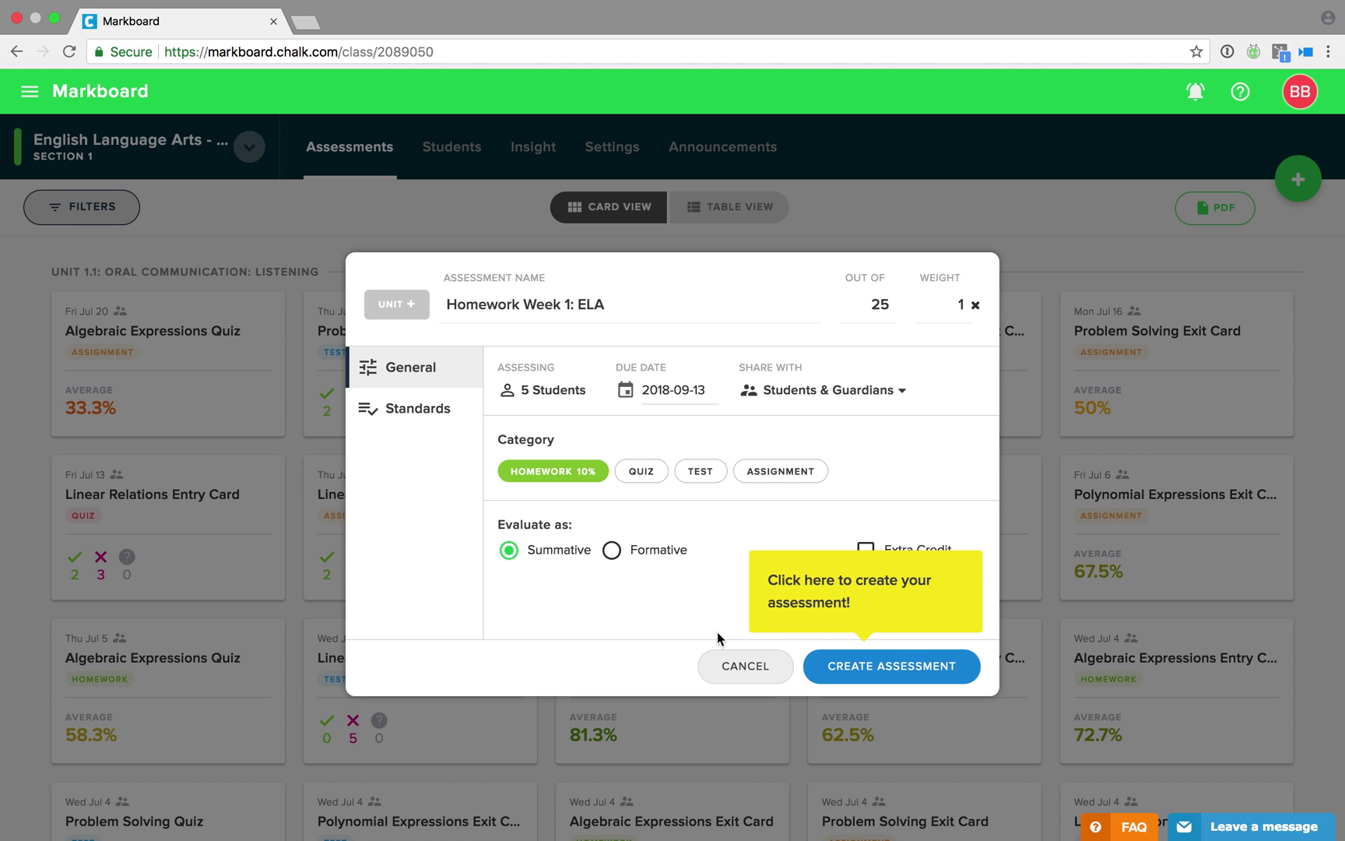
Create the assessment and enter scores of 20 and 21 for the first two students.
{"action": "left_click", "coordinate": [839, 667]}
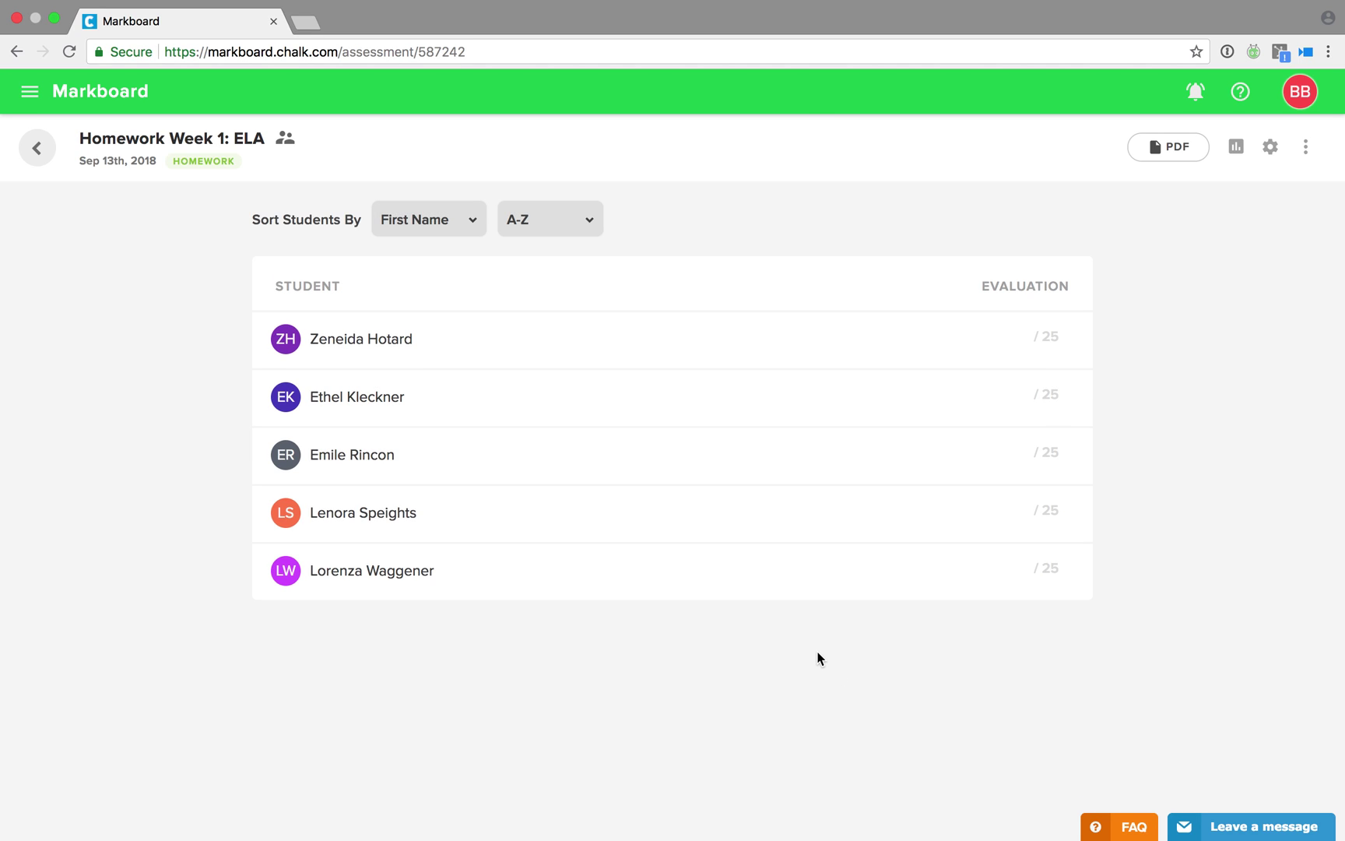
{"action": "left_click", "coordinate": [1010, 329]}
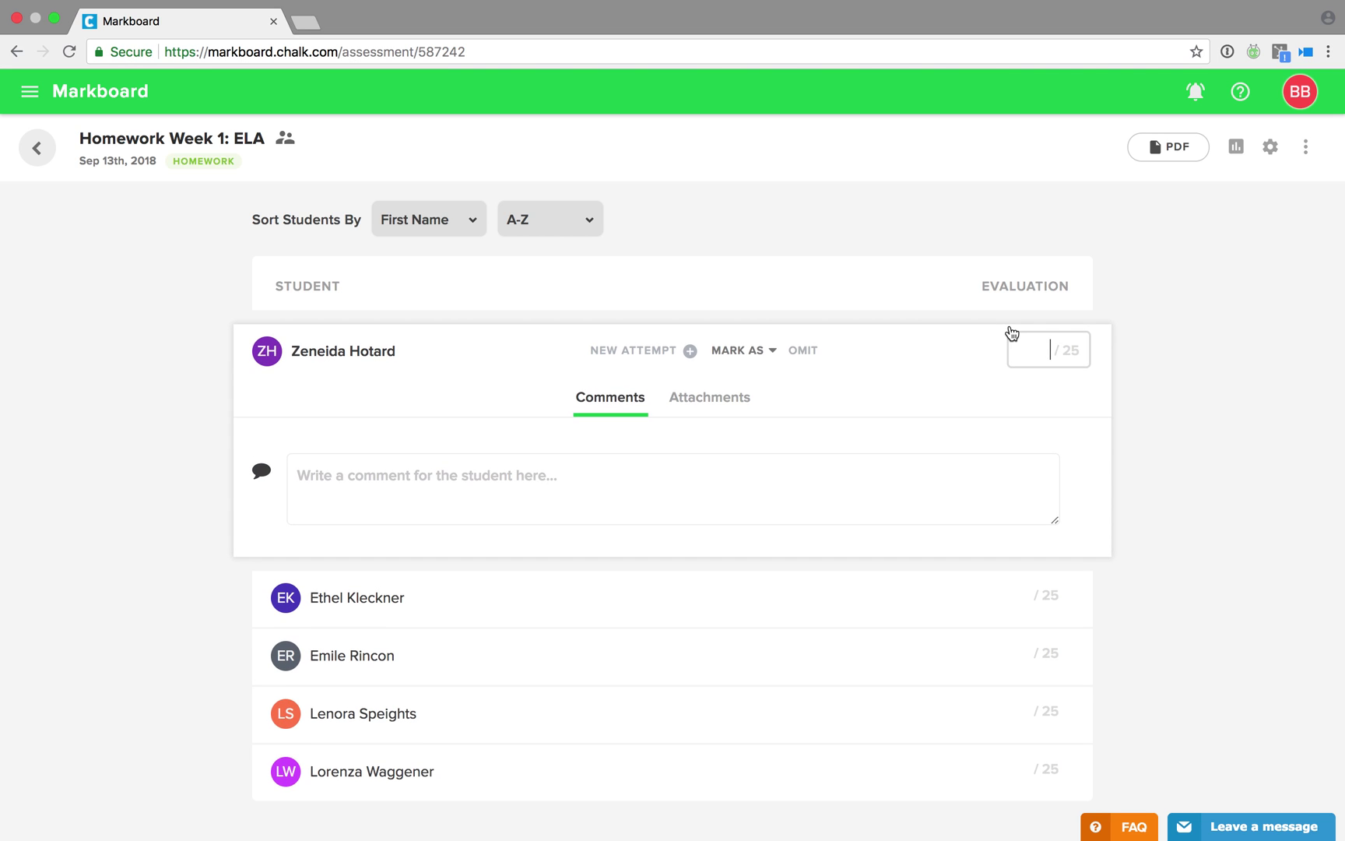
{"action": "type", "text": "20"}
{"action": "key", "text": "Return"}
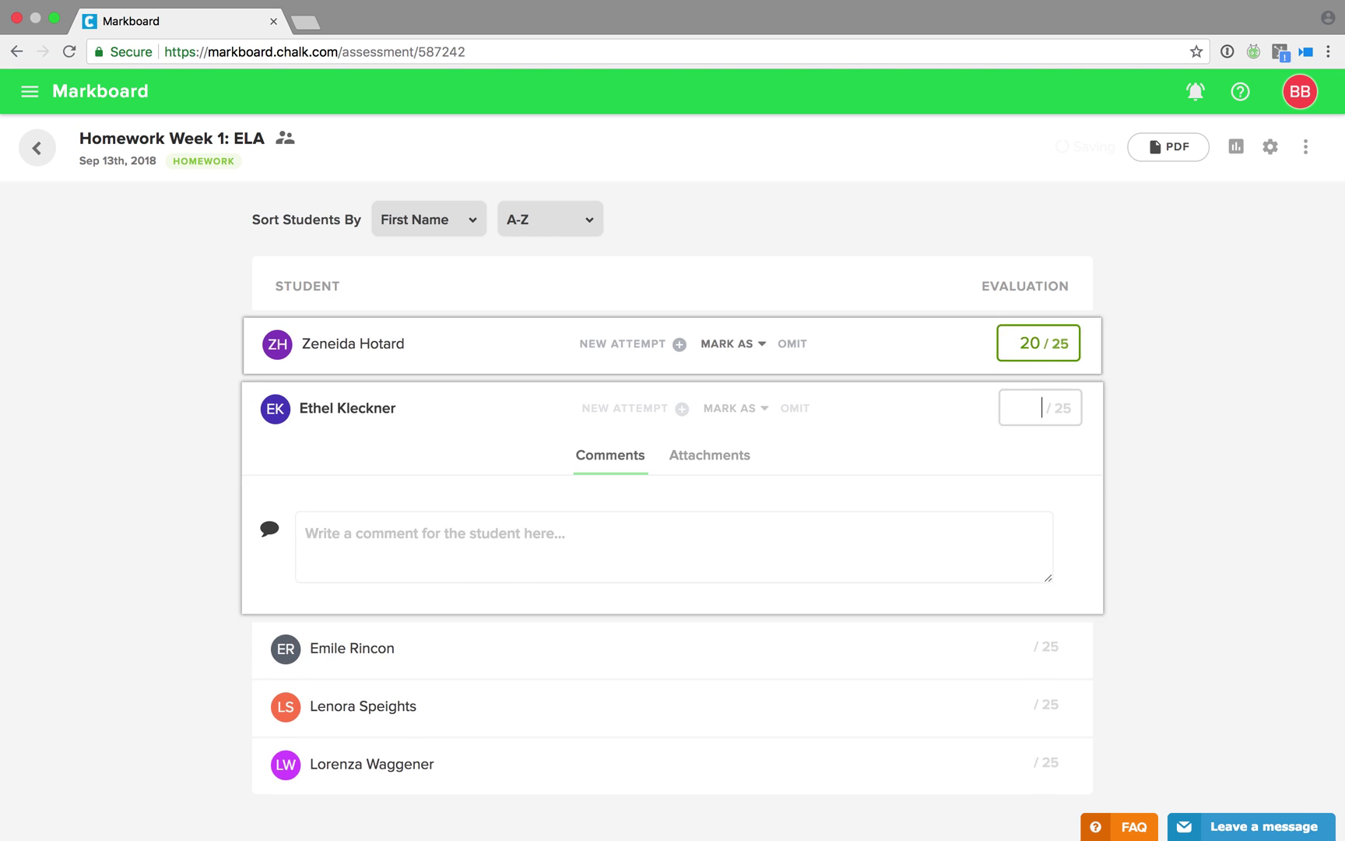
{"action": "type", "text": "21"}
{"action": "key", "text": "Return"}
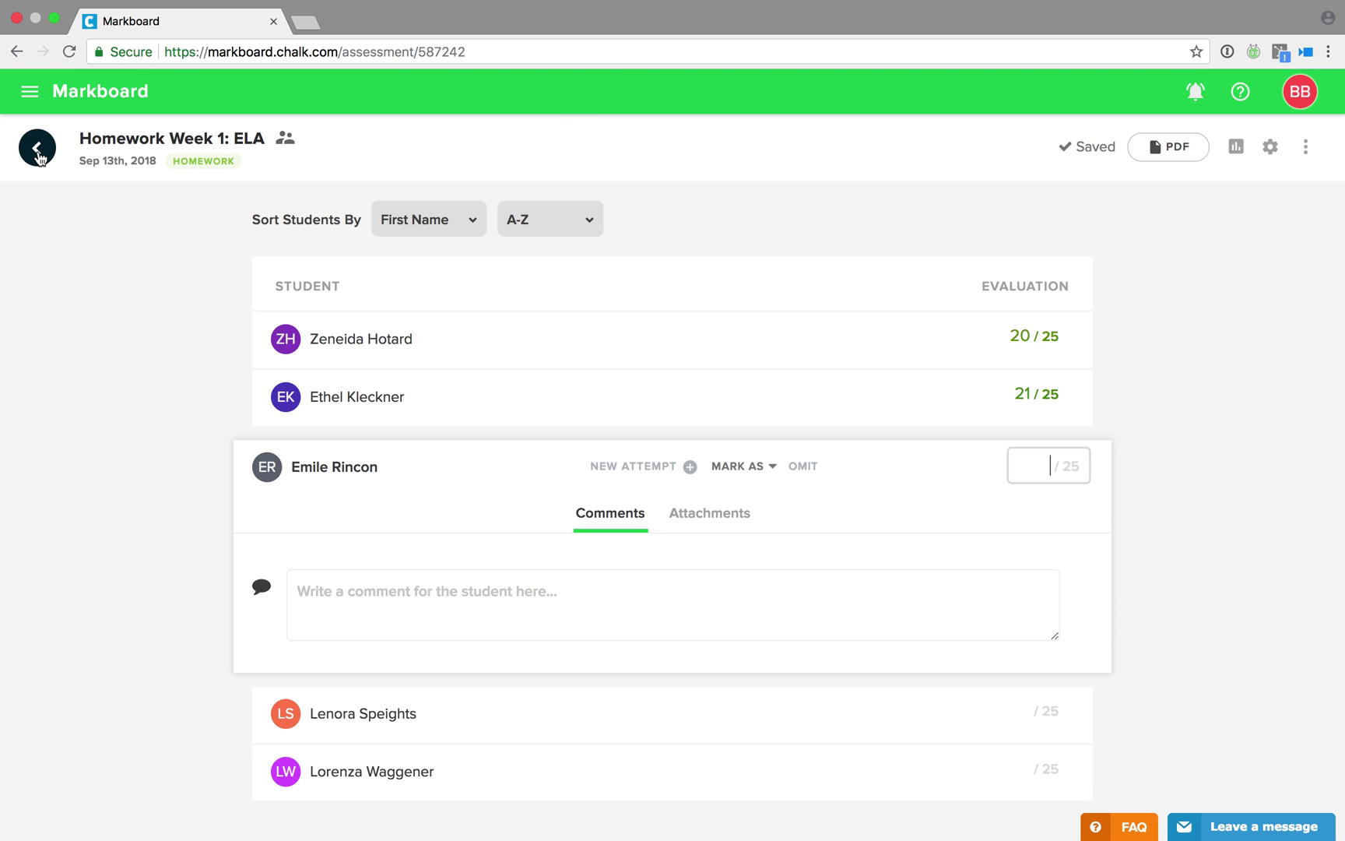
Return to the class's assessments, choose to continue evaluating, and reopen Homework Week 1: ELA.
{"action": "left_click", "coordinate": [37, 148]}
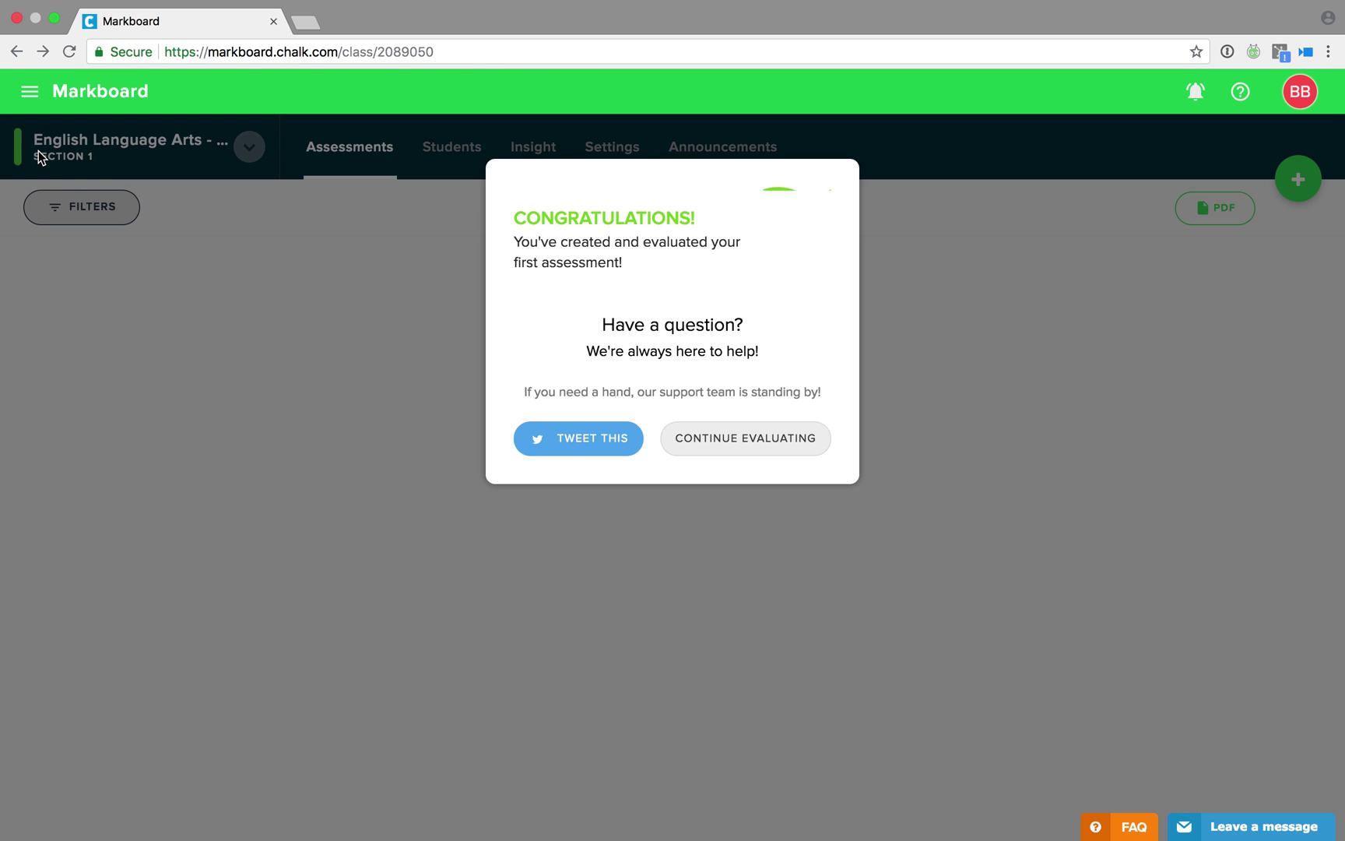
{"action": "left_click", "coordinate": [710, 437]}
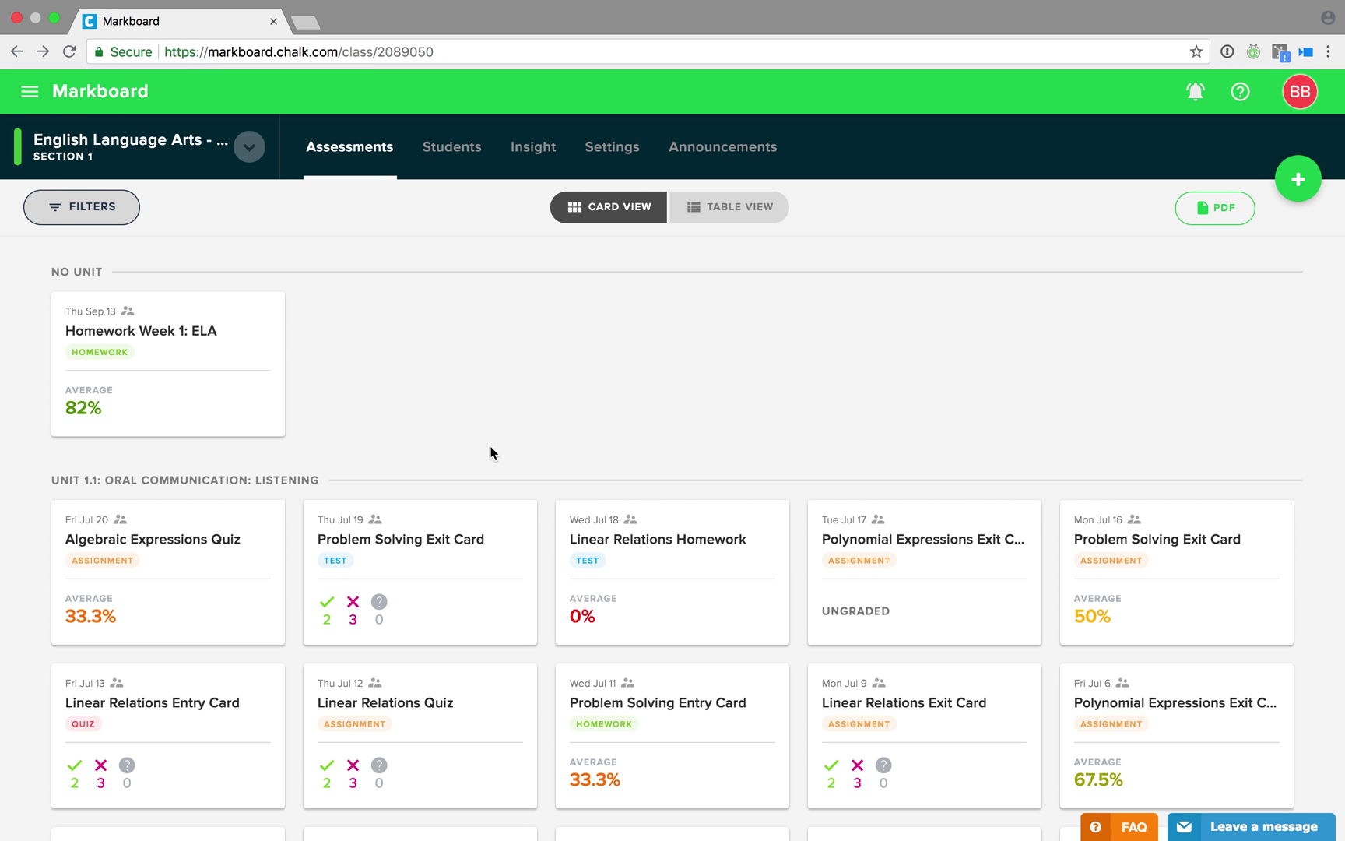
{"action": "left_click", "coordinate": [192, 388]}
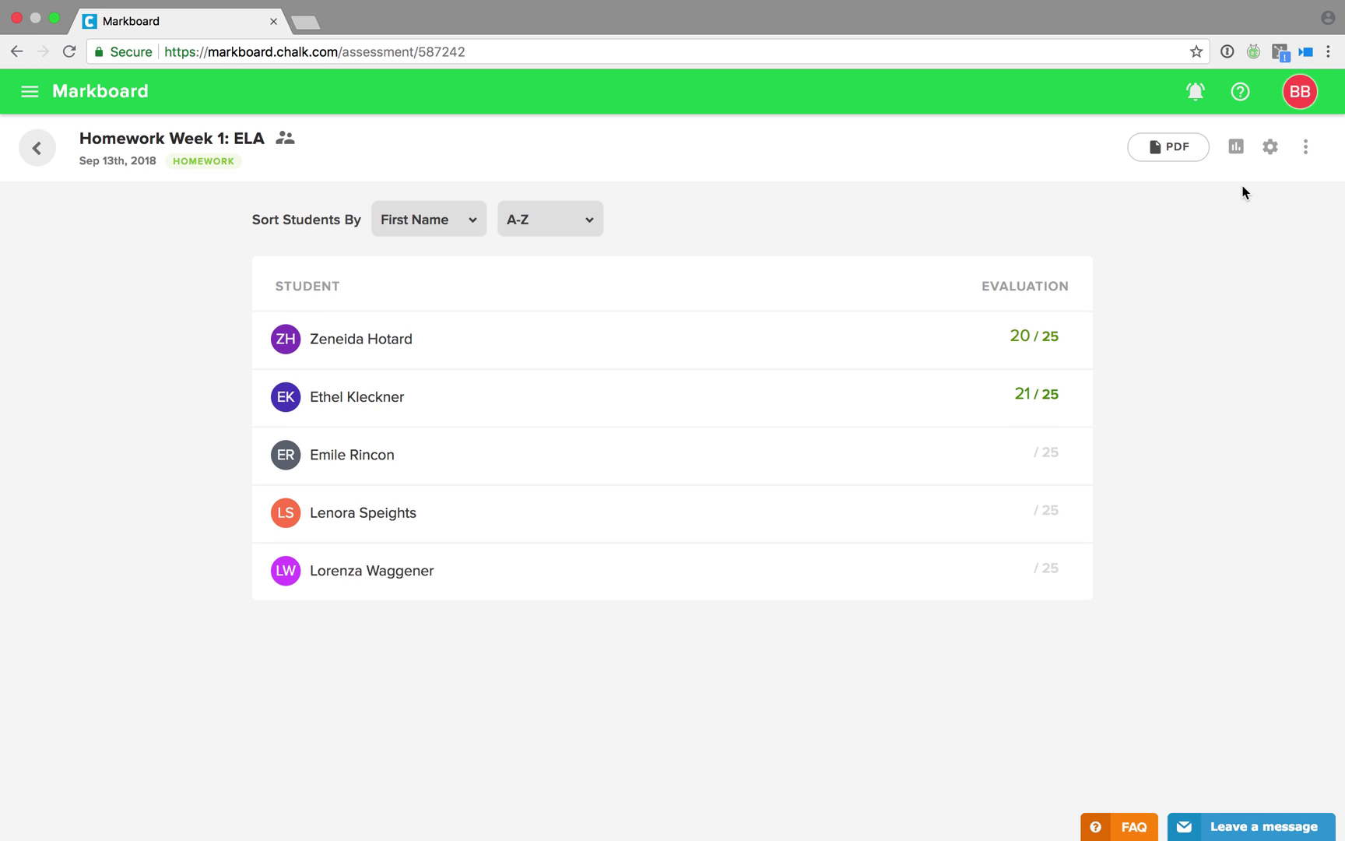
Change the assessment's sharing setting to Only Me and save the assessment.
{"action": "left_click", "coordinate": [1270, 148]}
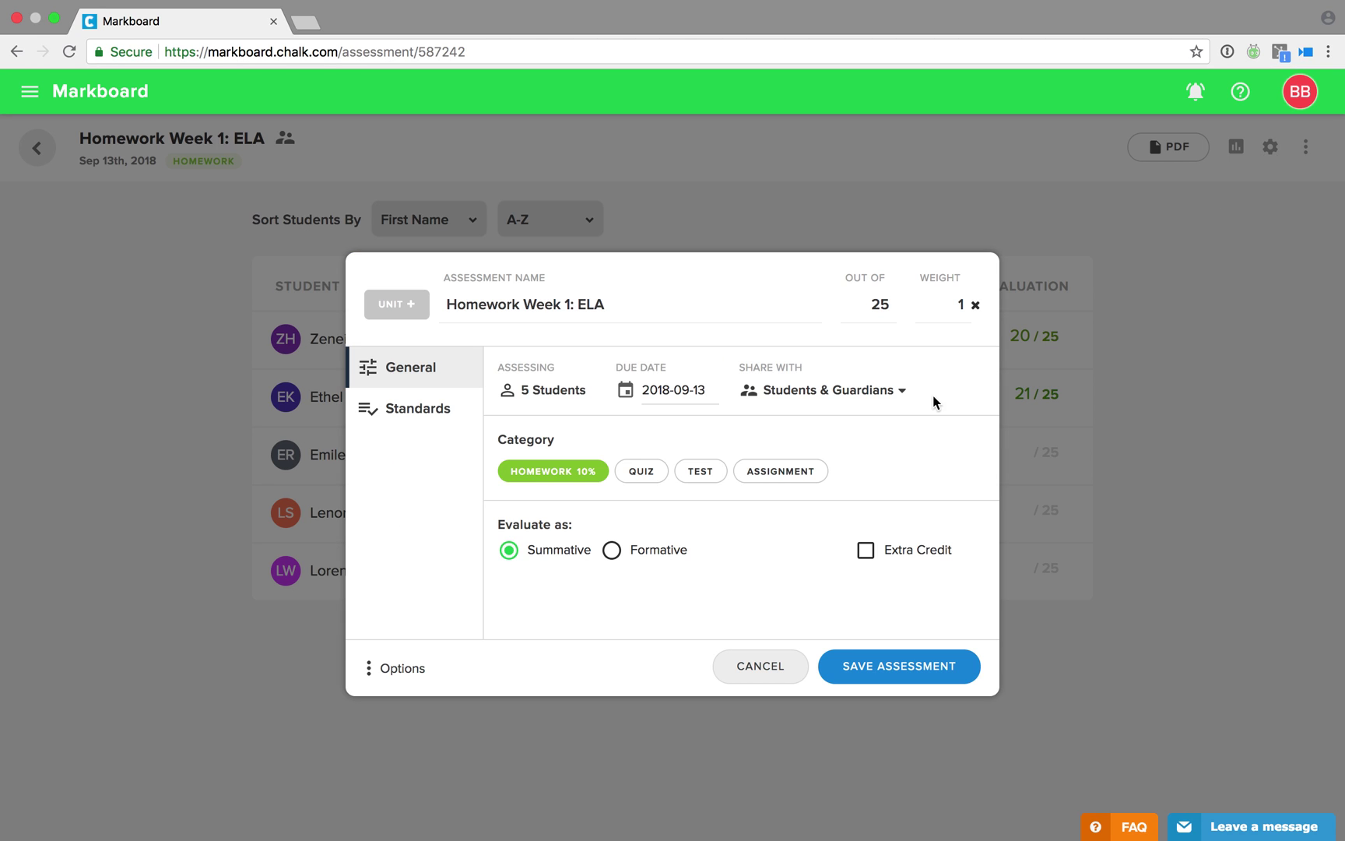
{"action": "left_click", "coordinate": [899, 397]}
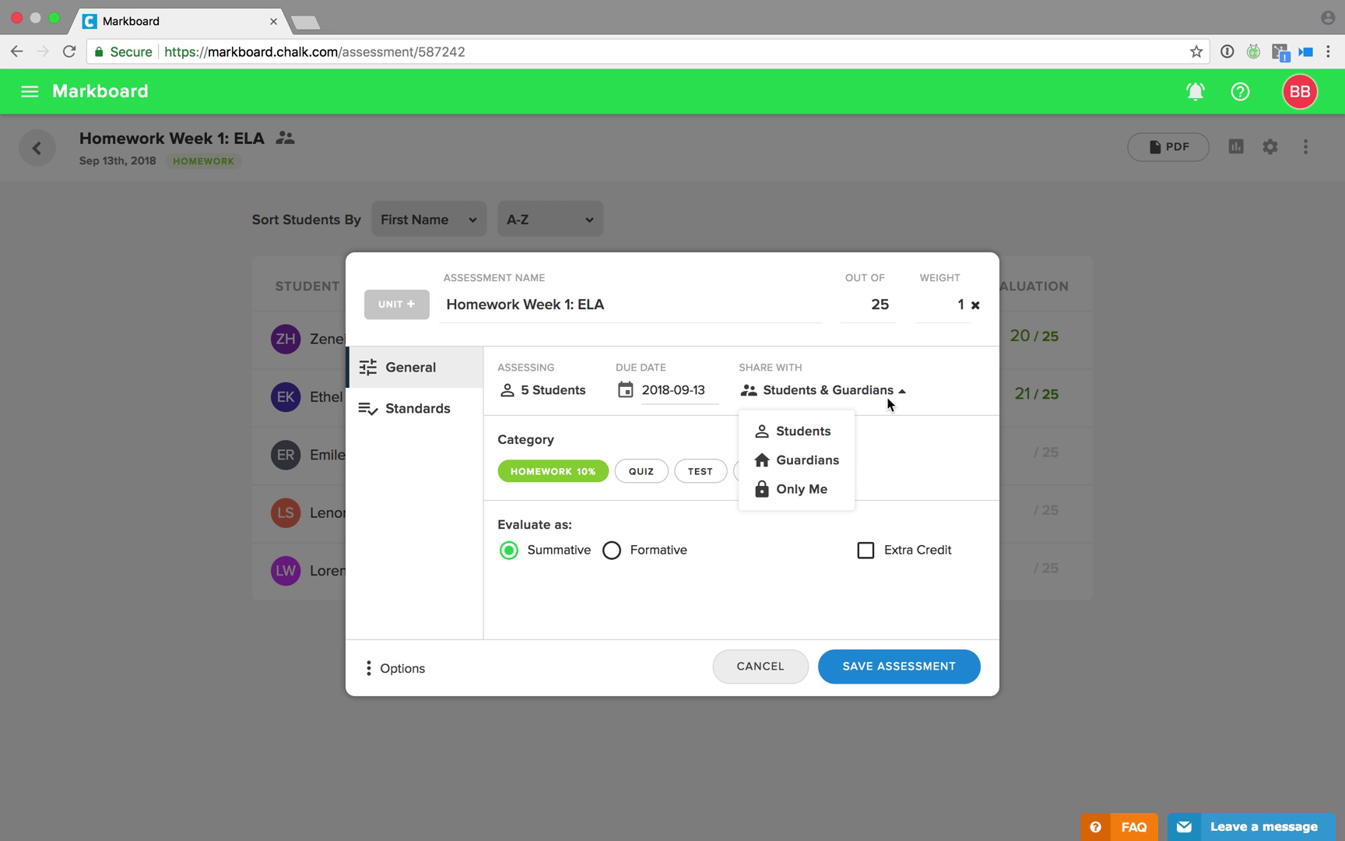
{"action": "left_click", "coordinate": [833, 493]}
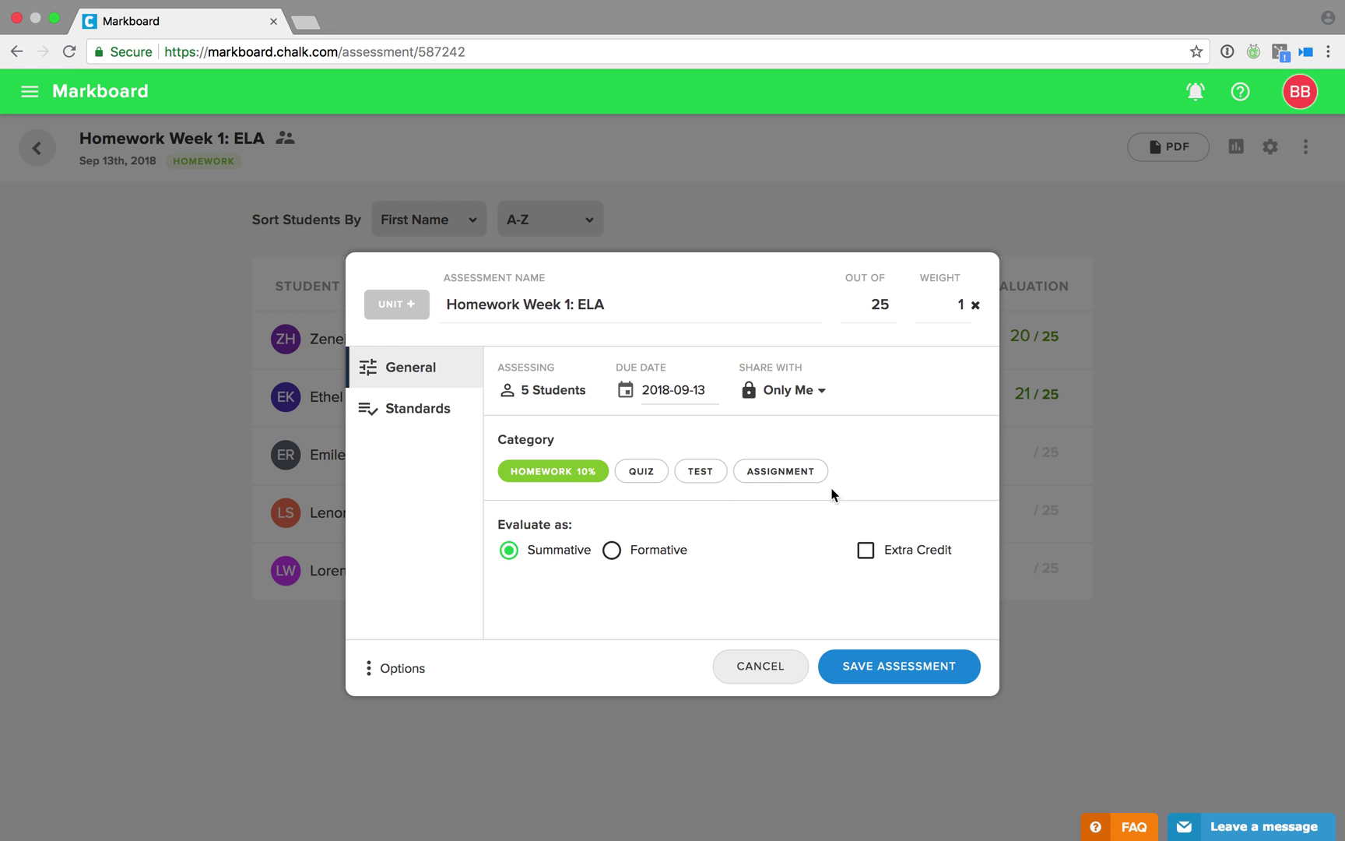
{"action": "left_click", "coordinate": [878, 668]}
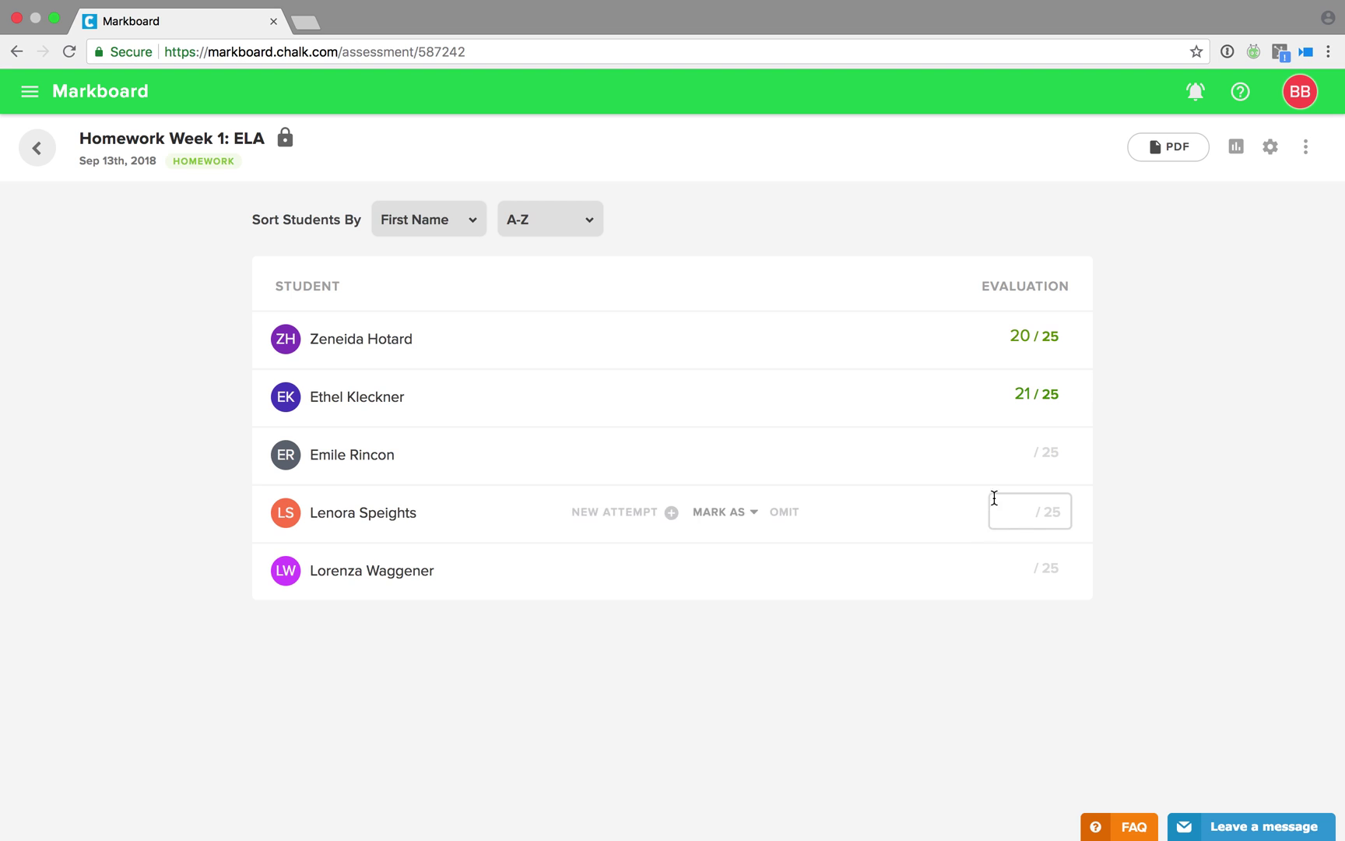
Enter scores of 17, 16 and 20 for the remaining three students, in list order.
{"action": "left_click", "coordinate": [1003, 447]}
{"action": "type", "text": "17"}
{"action": "key", "text": "Return"}
{"action": "type", "text": "16"}
{"action": "key", "text": "Return"}
{"action": "type", "text": "20"}
{"action": "key", "text": "Return"}
Open the Help Center from the list of frequently asked questions.
{"action": "left_click", "coordinate": [1100, 829]}
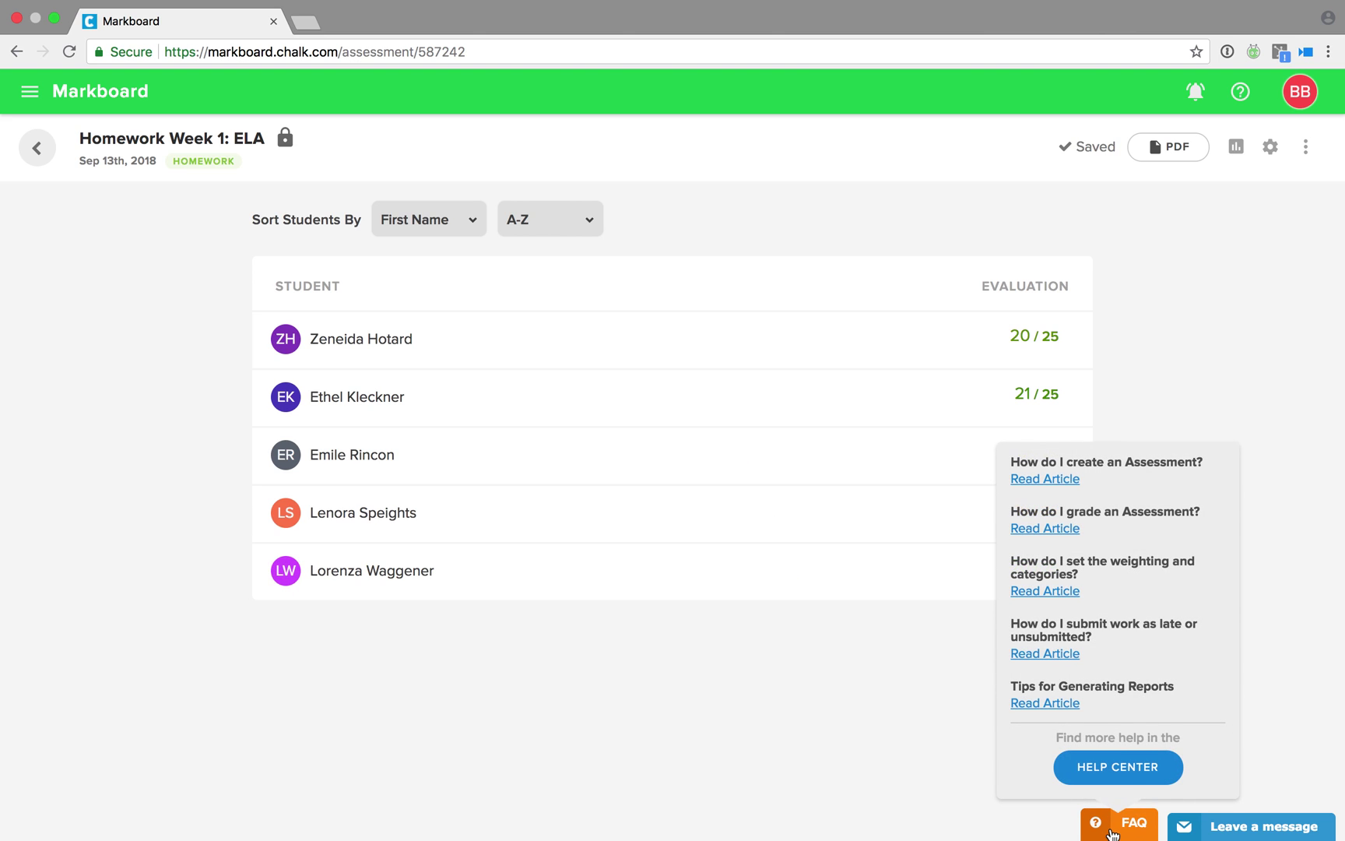
{"action": "left_click", "coordinate": [1111, 769]}
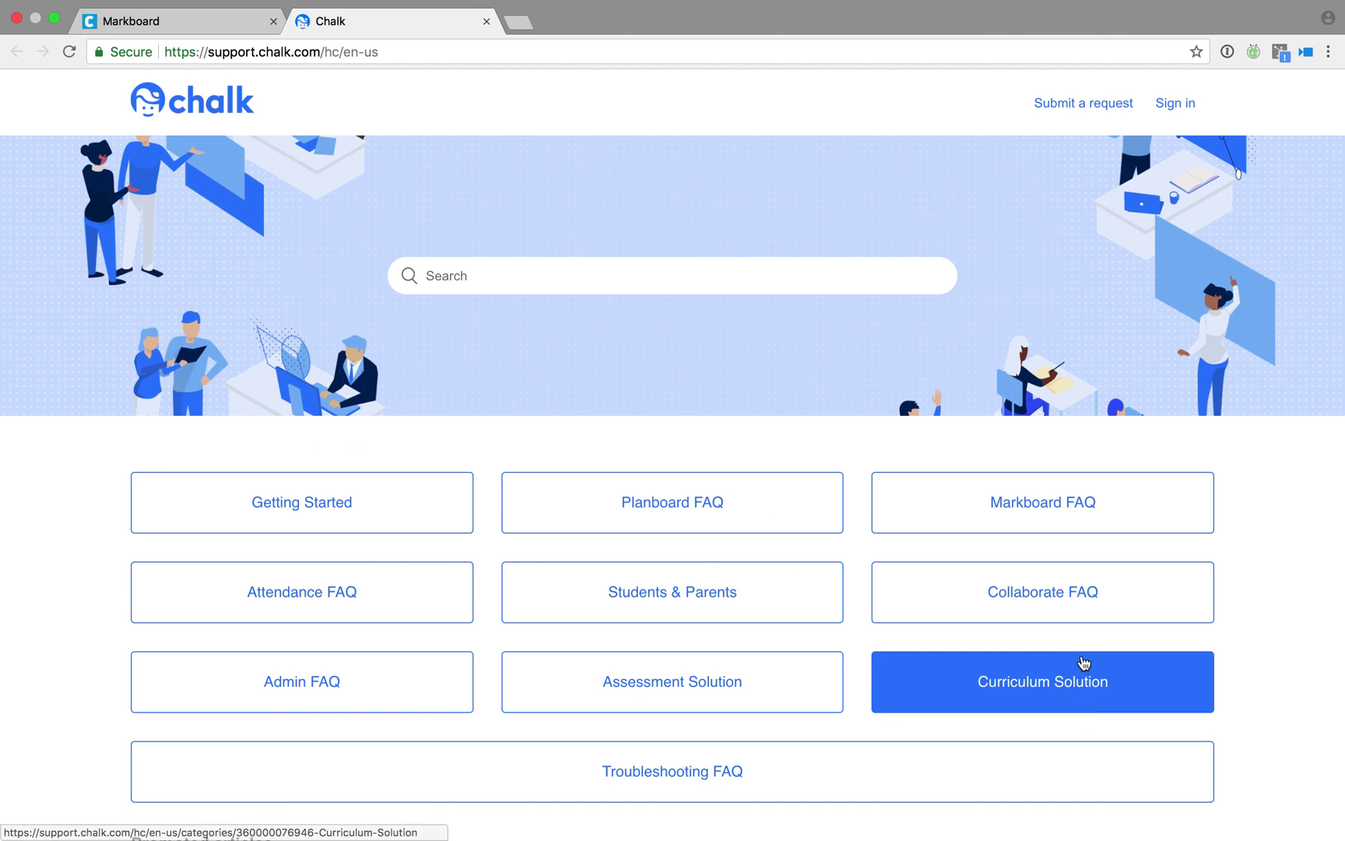
Open the Markboard FAQ category in the Help Center and close the help site.
{"action": "left_click", "coordinate": [1077, 530]}
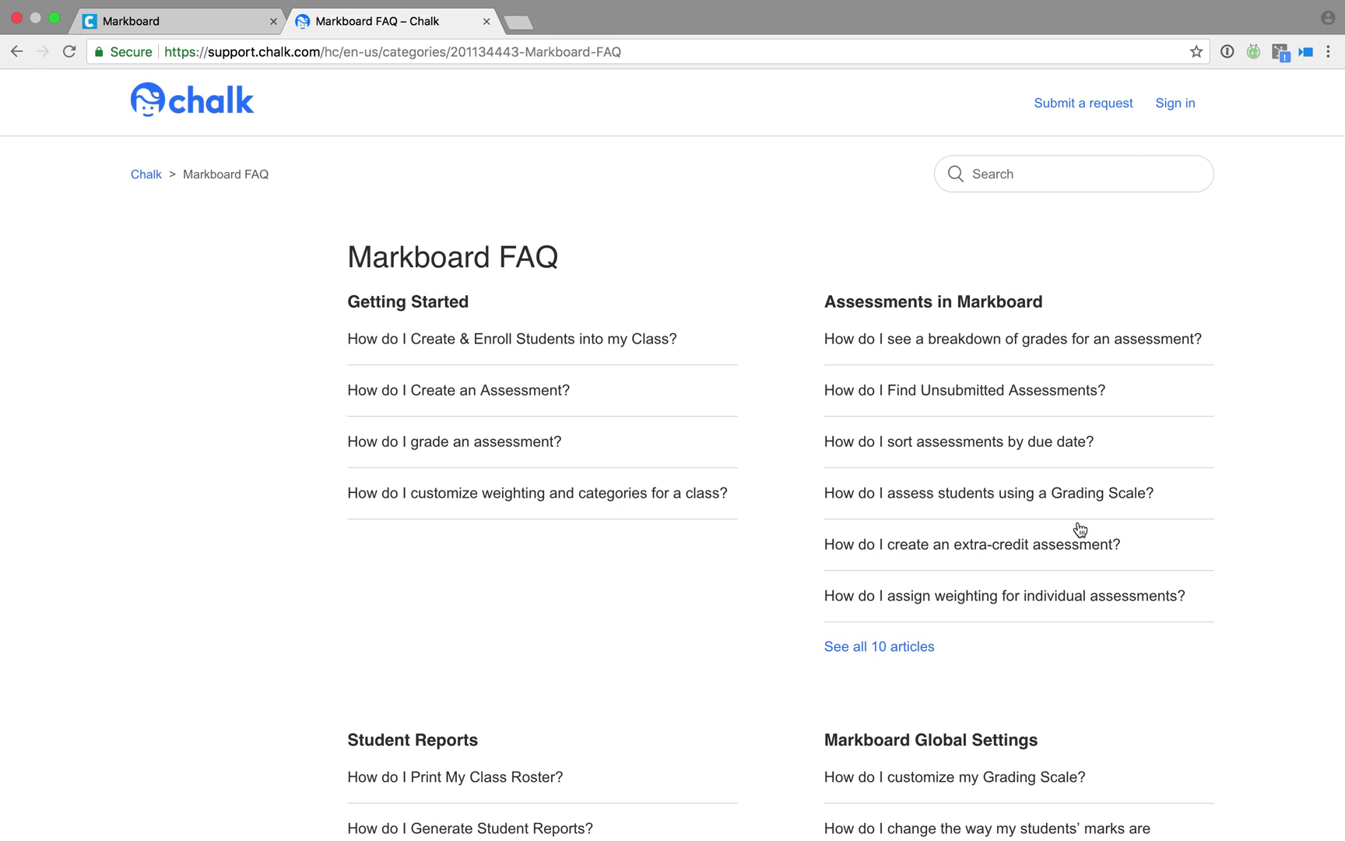
{"action": "key", "text": "super+w"}
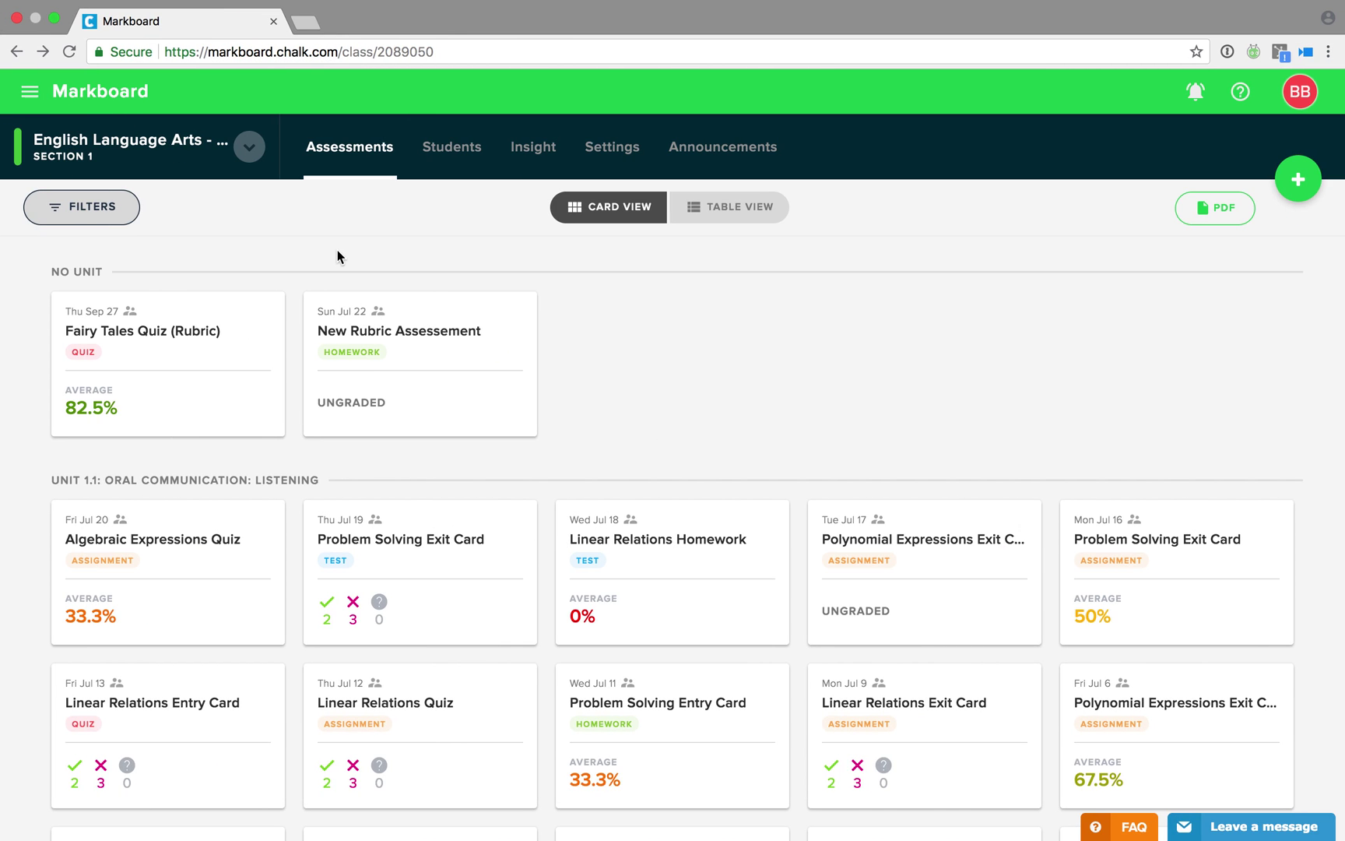
In Fairy Tales Quiz (Rubric), score the third student 20 with Level Five in all three rubric categories, and return to the assessments.
{"action": "mouse_move", "coordinate": [240, 336]}
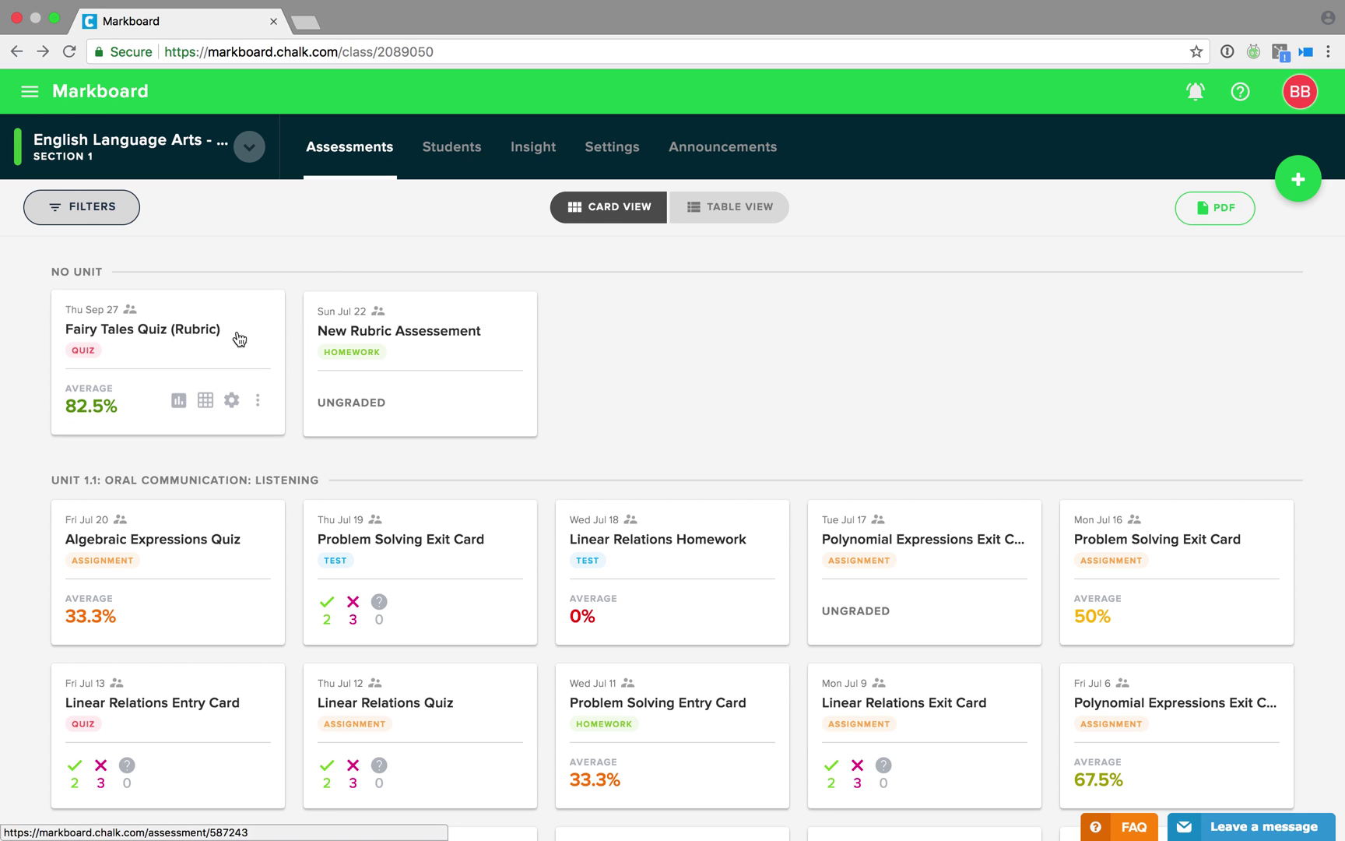
{"action": "left_click", "coordinate": [210, 373]}
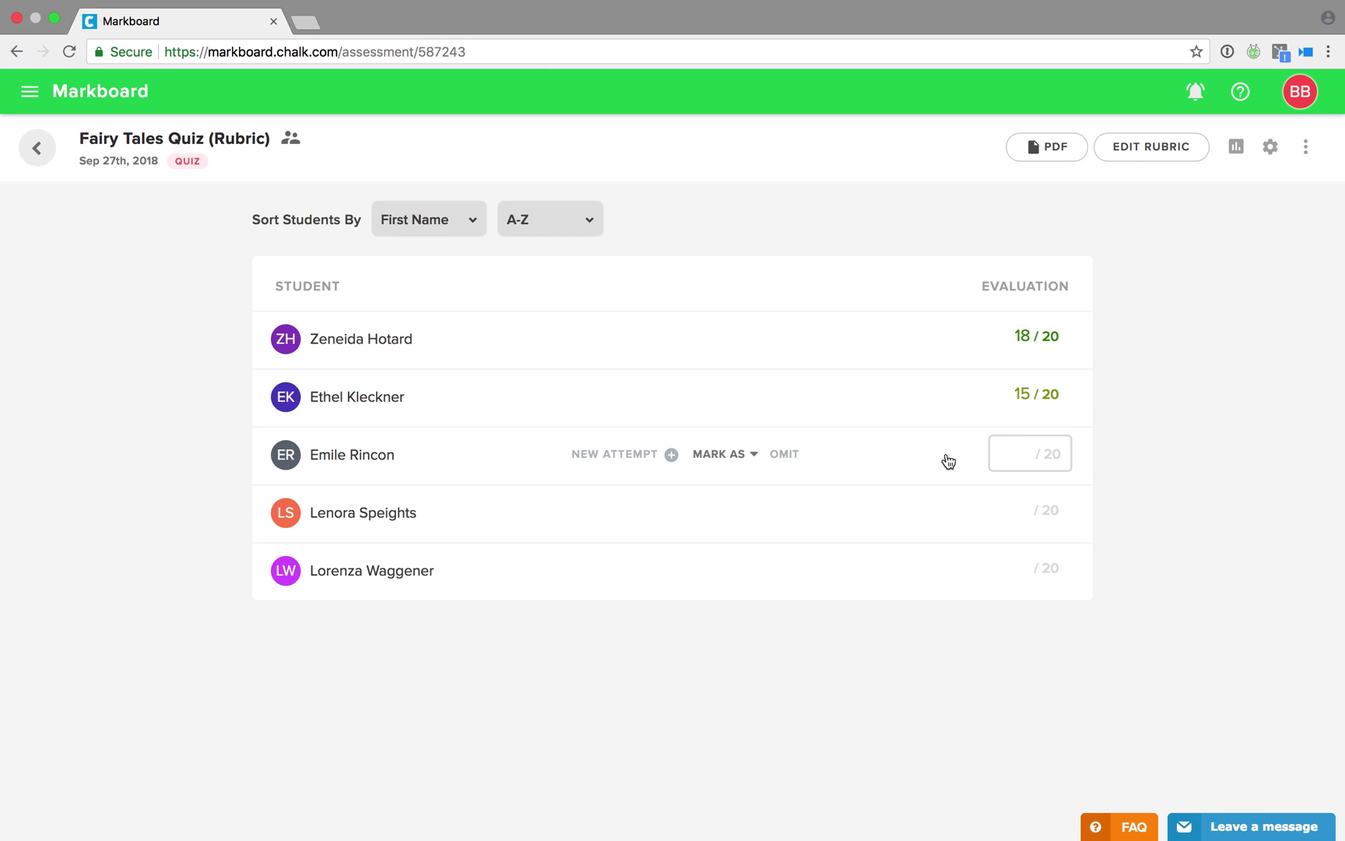
{"action": "left_click", "coordinate": [1012, 455]}
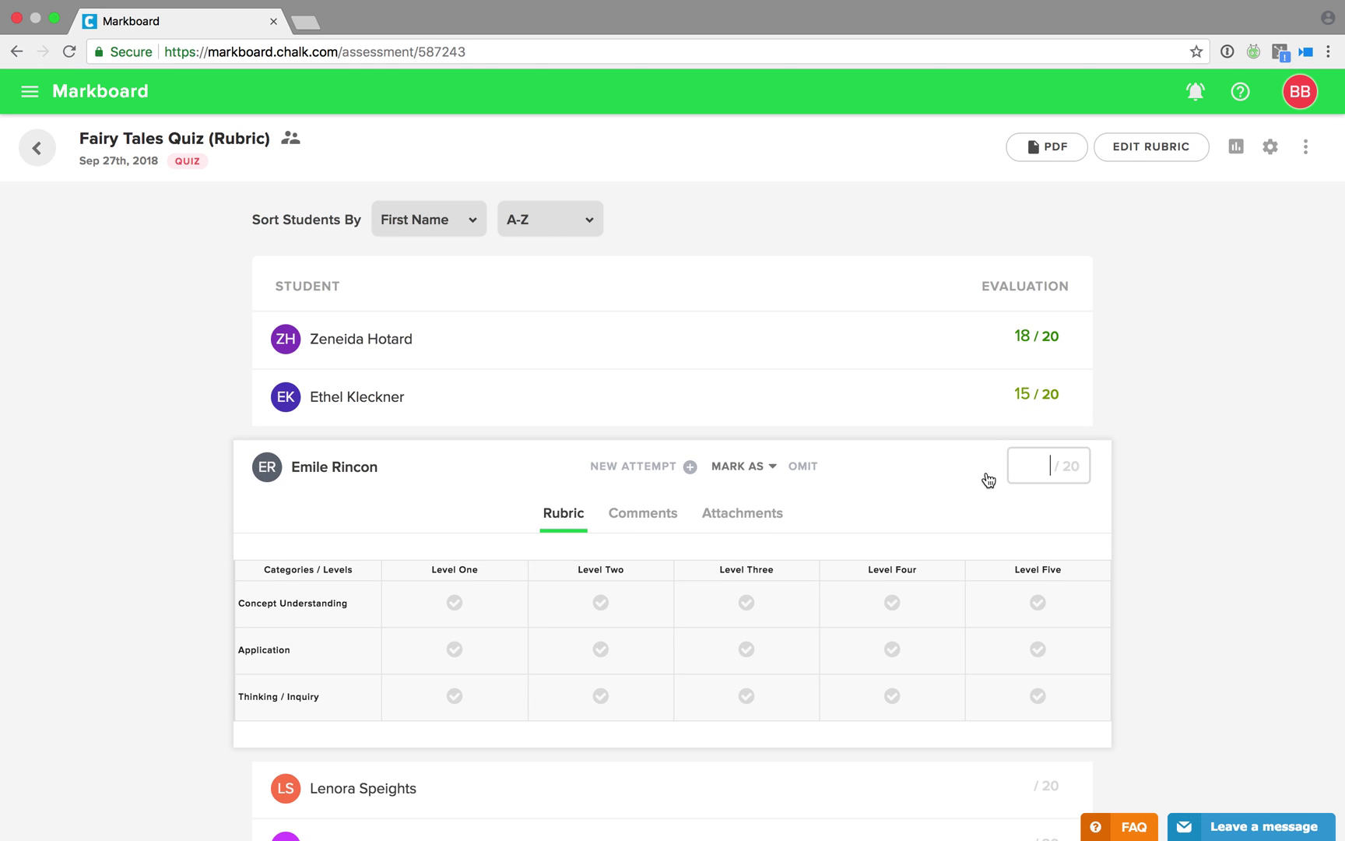
{"action": "type", "text": "20"}
{"action": "left_click", "coordinate": [1035, 601]}
{"action": "left_click", "coordinate": [1009, 661]}
{"action": "left_click", "coordinate": [993, 704]}
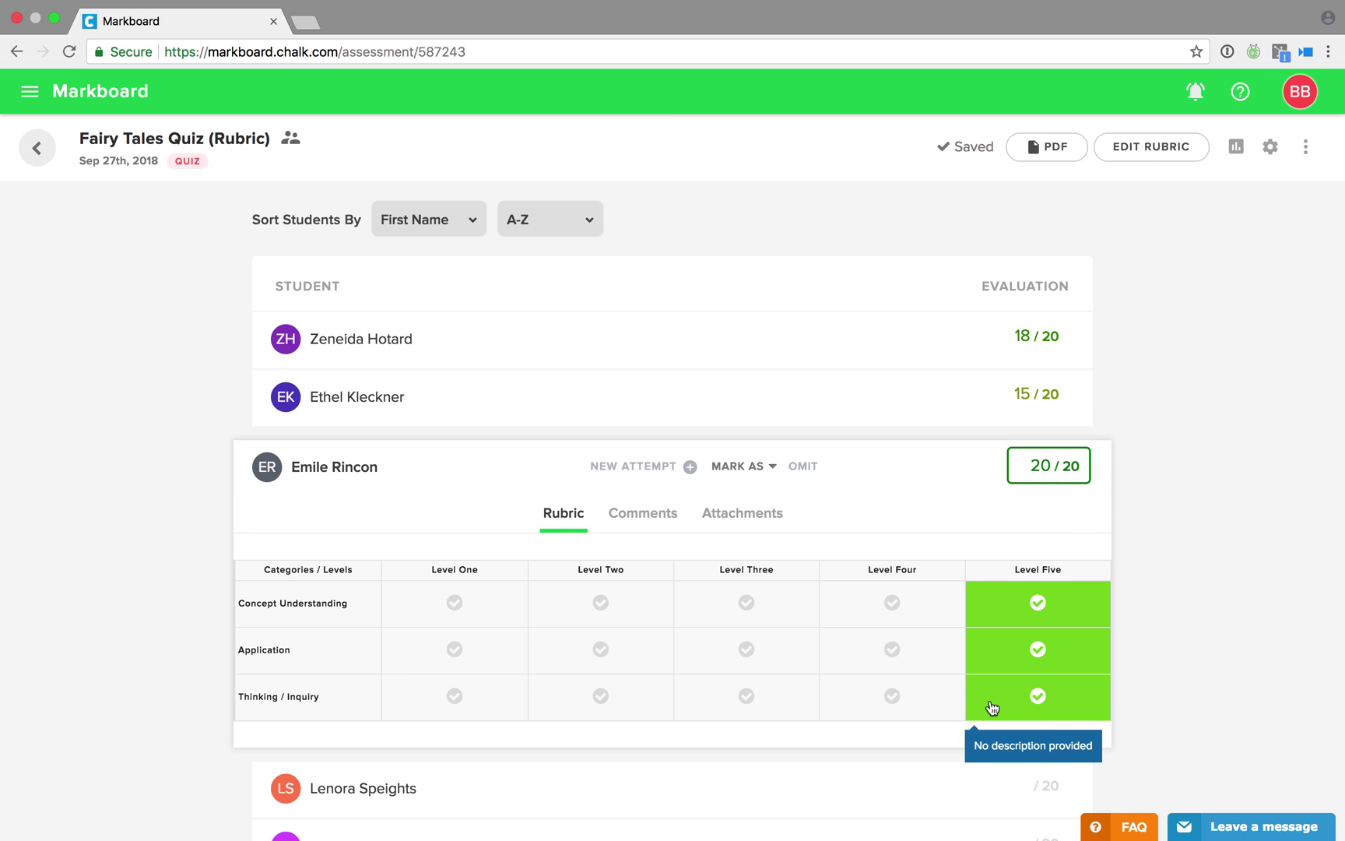
{"action": "scroll", "coordinate": [576, 645], "scroll_direction": "down", "scroll_amount": 1}
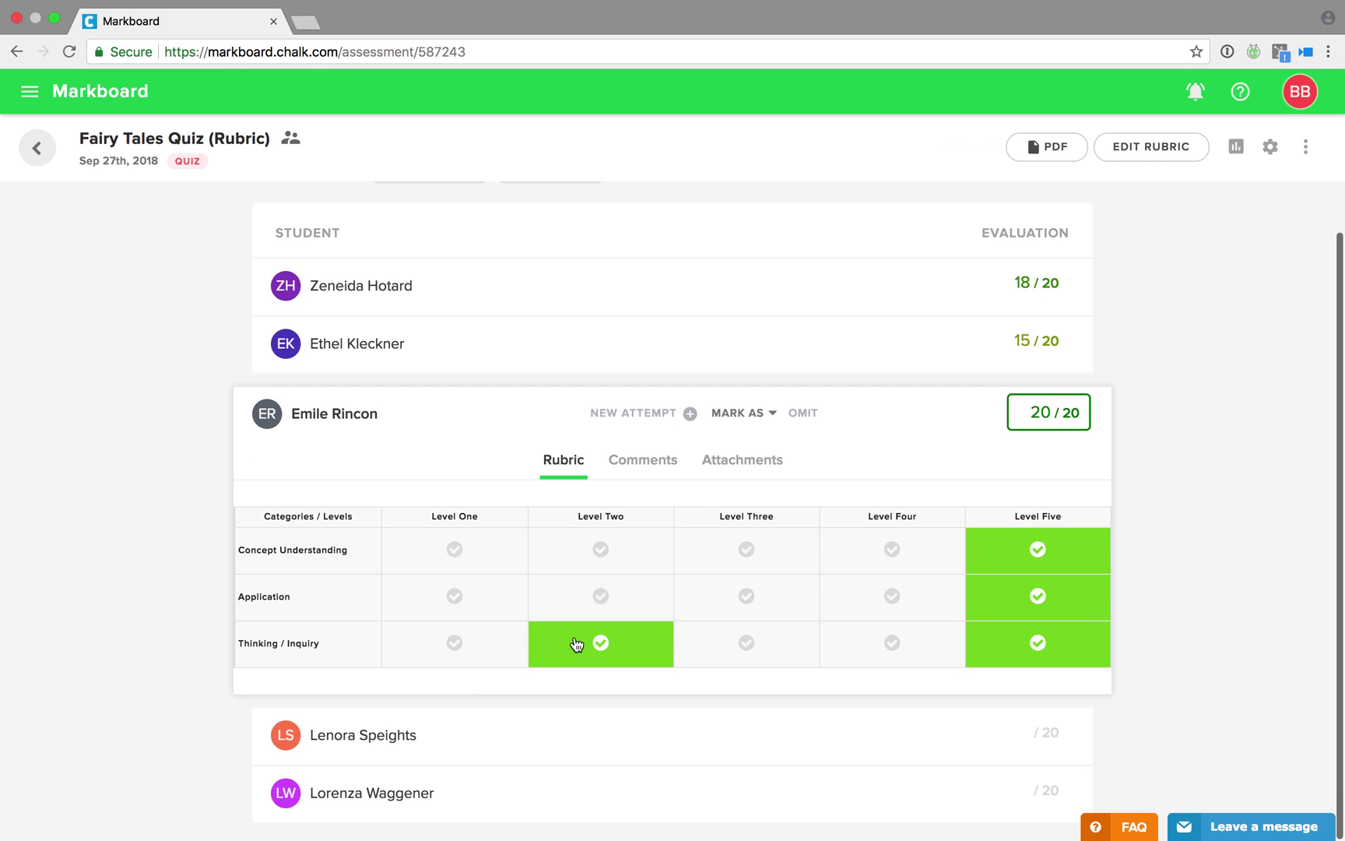
{"action": "left_click", "coordinate": [1020, 751]}
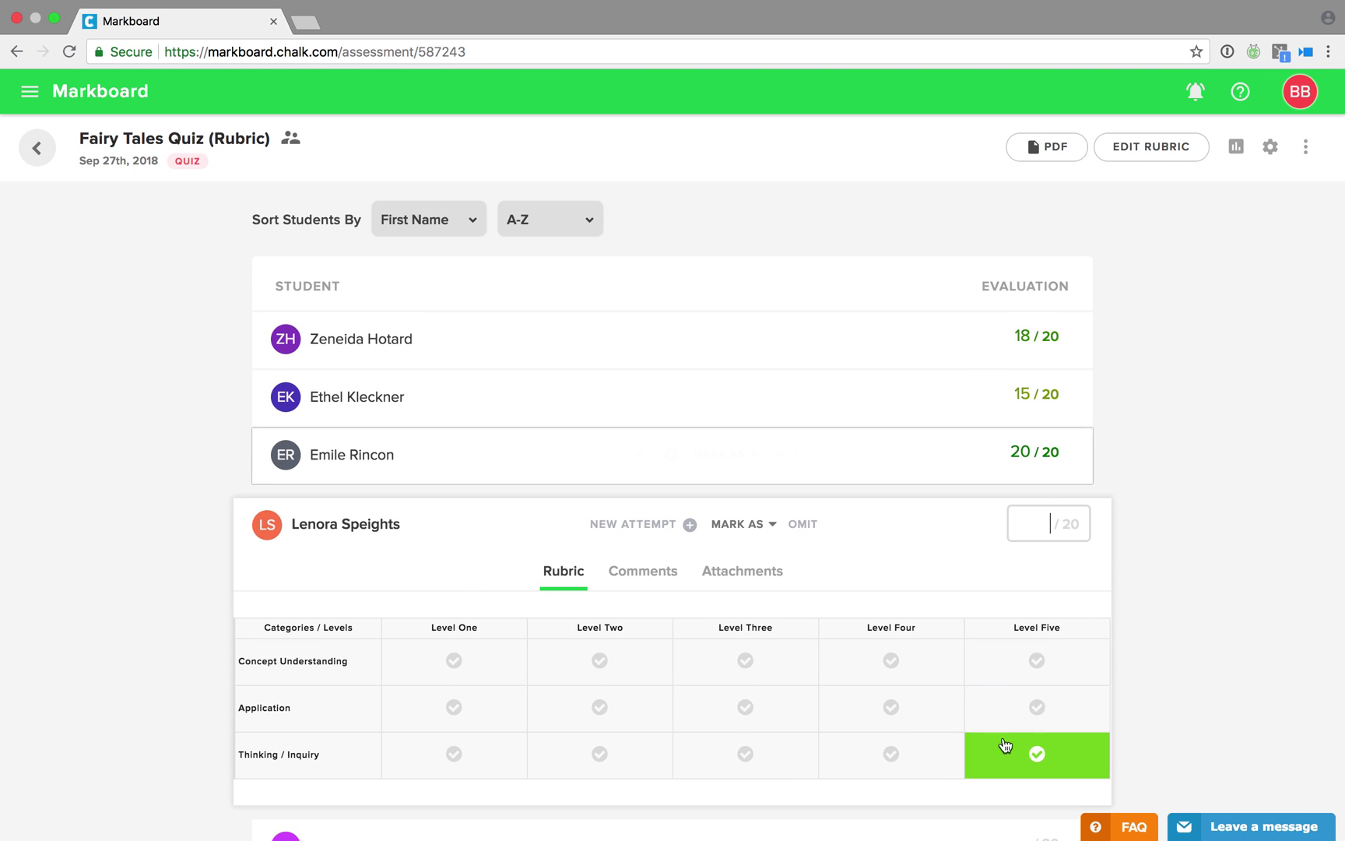
{"action": "left_click", "coordinate": [39, 162]}
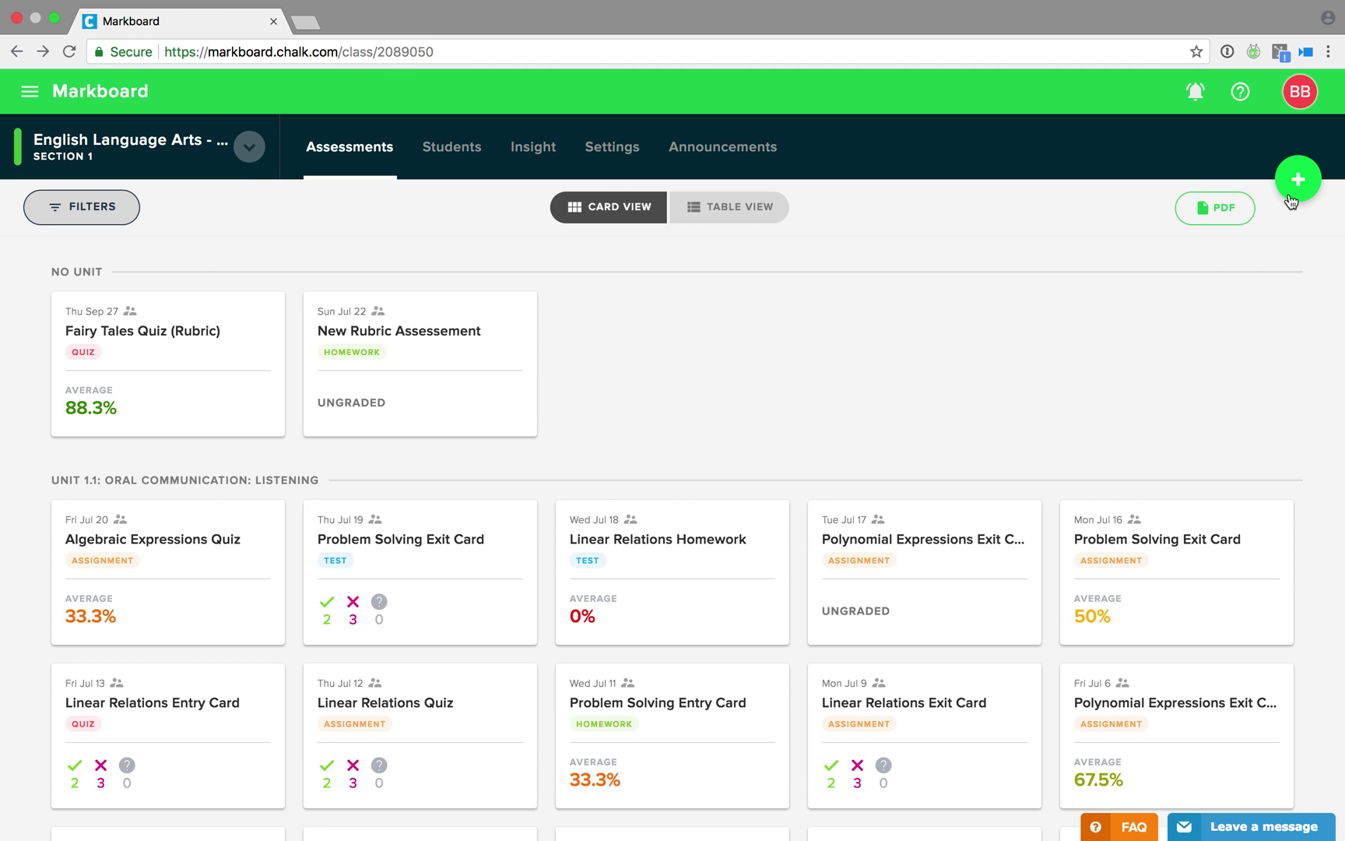
Create a rubric-style assessment named Rubric Assignment: ELA, out of 16, in the Assignment category.
{"action": "left_click", "coordinate": [1292, 200]}
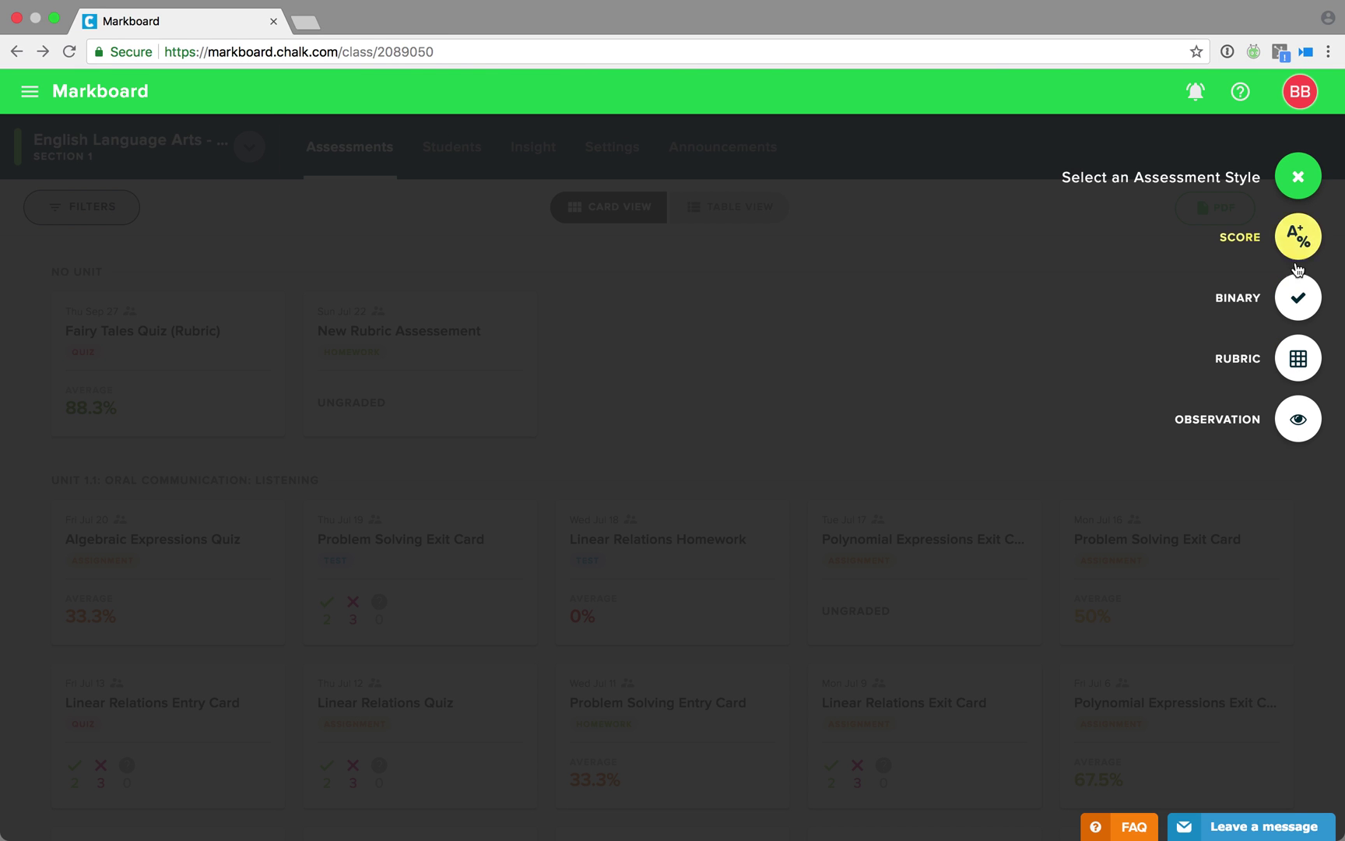
{"action": "left_click", "coordinate": [1302, 359]}
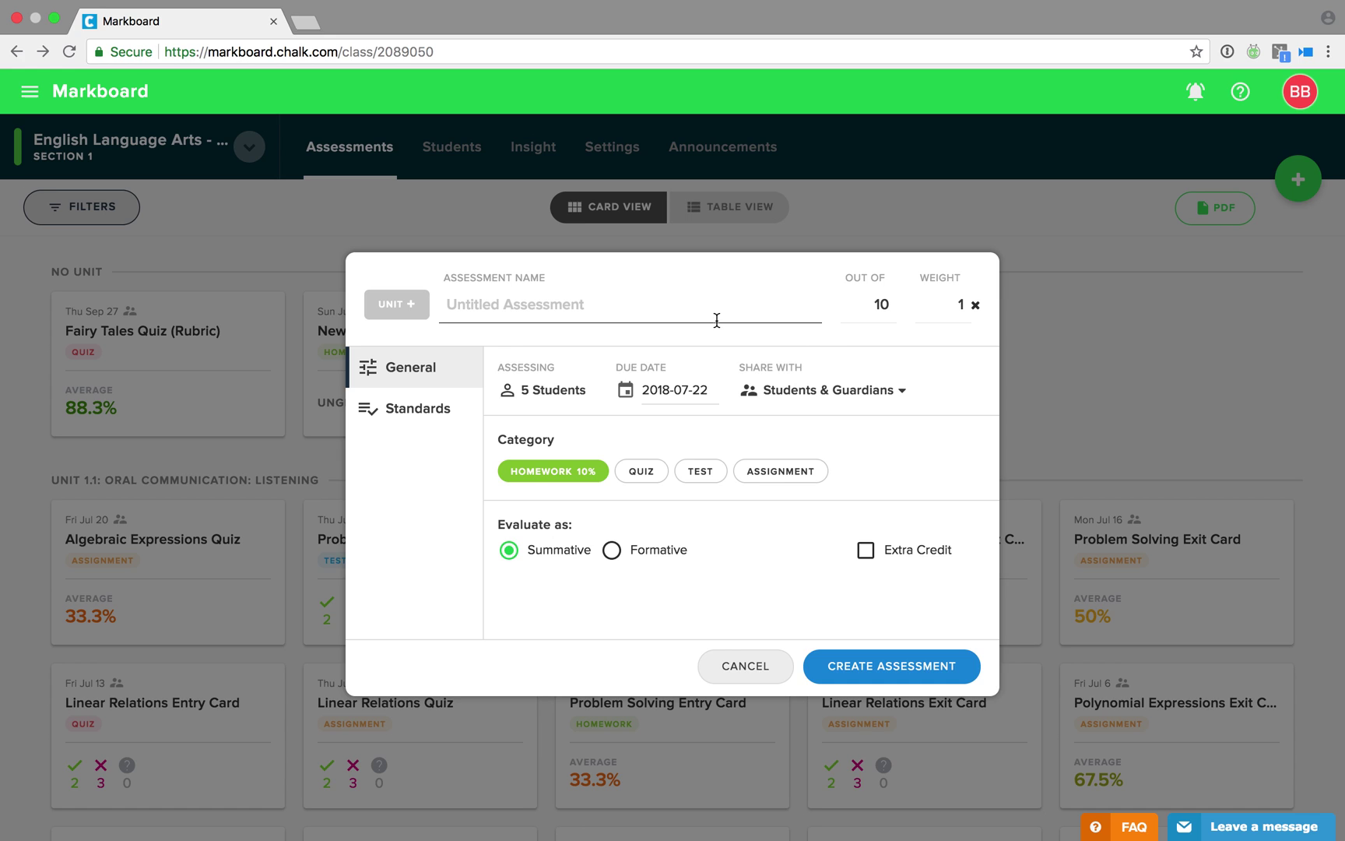
{"action": "type", "text": "Ru"}
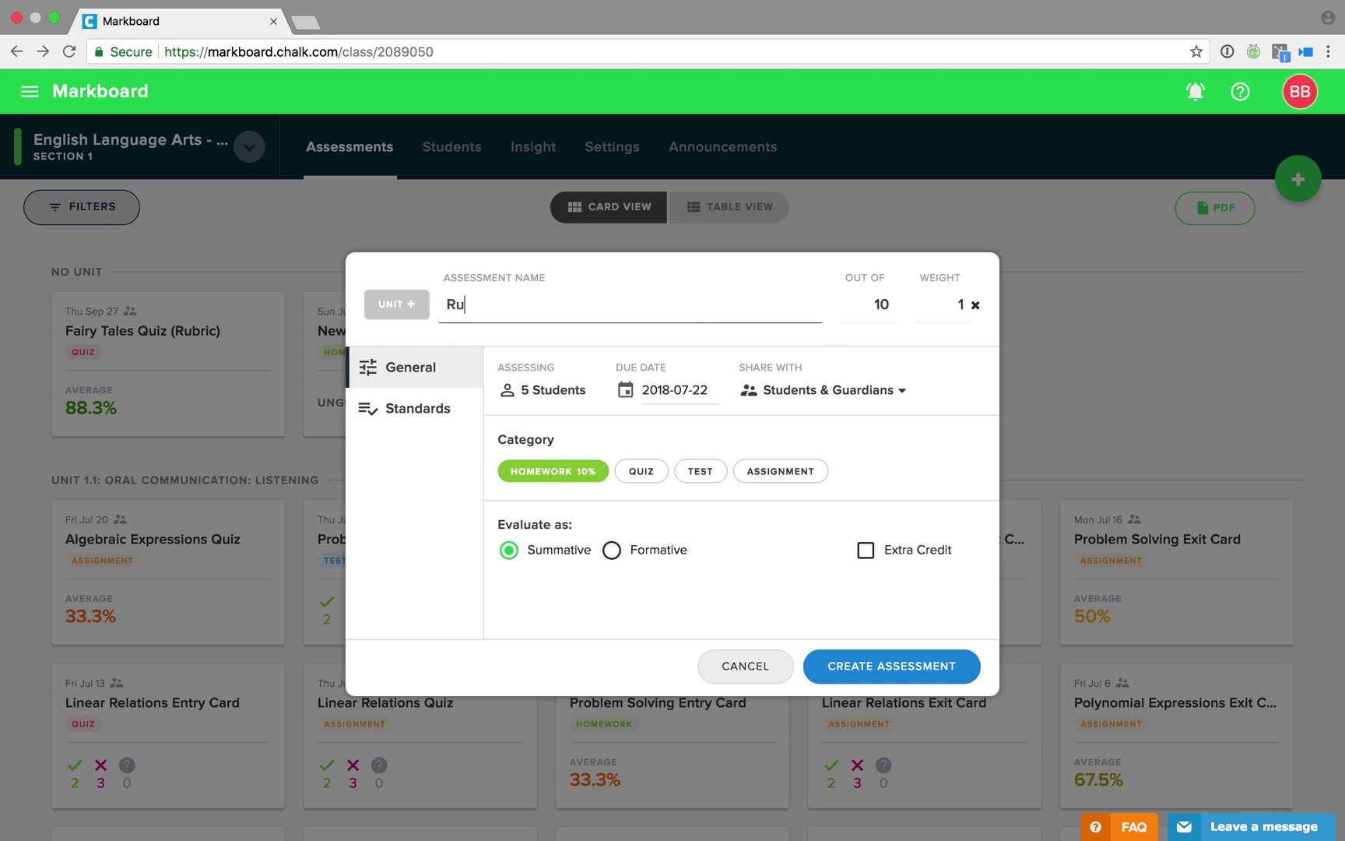
{"action": "type", "text": "bric Assignment: ELA"}
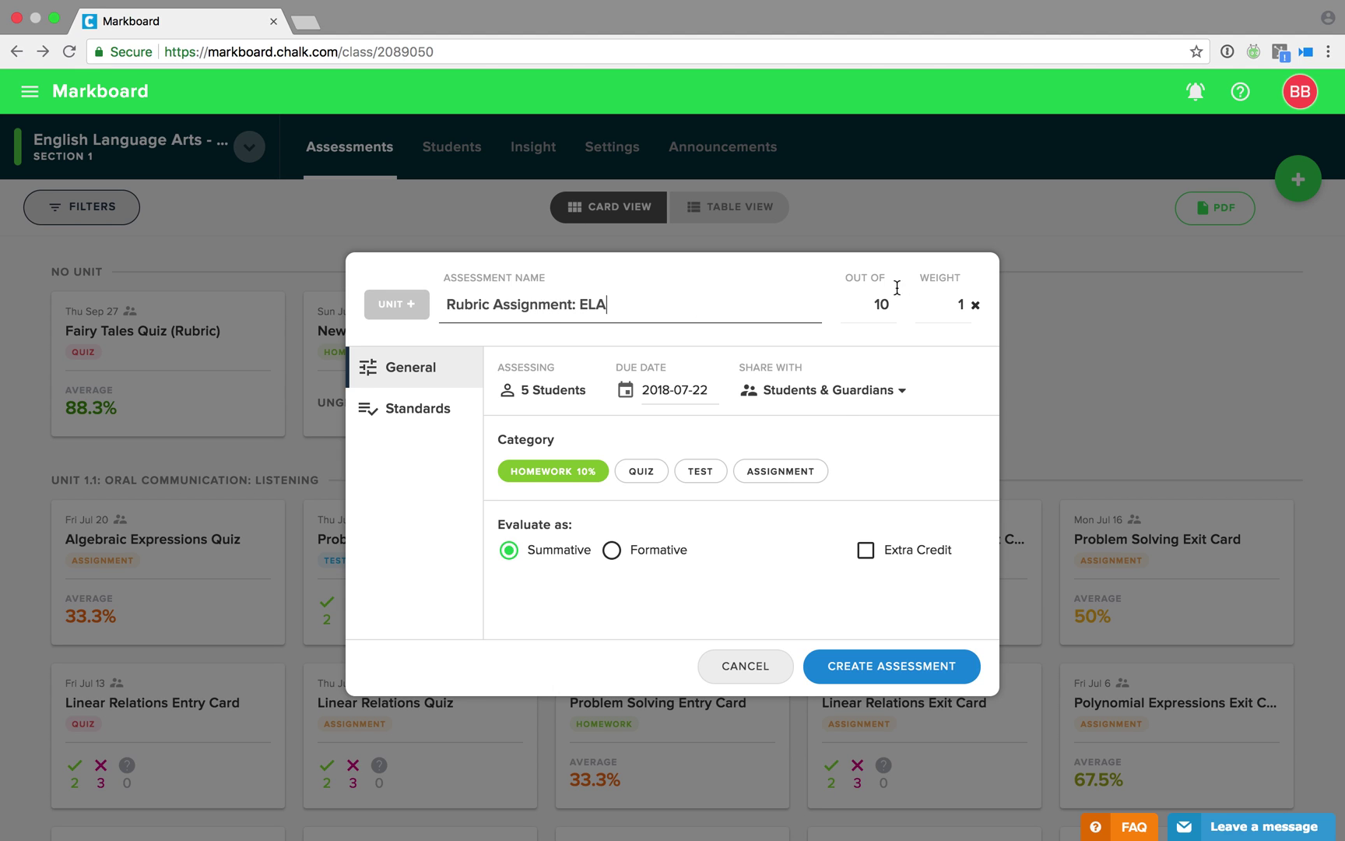
{"action": "left_click", "coordinate": [893, 303]}
{"action": "type", "text": "6"}
{"action": "key", "text": "Tab"}
{"action": "left_click", "coordinate": [776, 473]}
{"action": "left_click", "coordinate": [867, 666]}
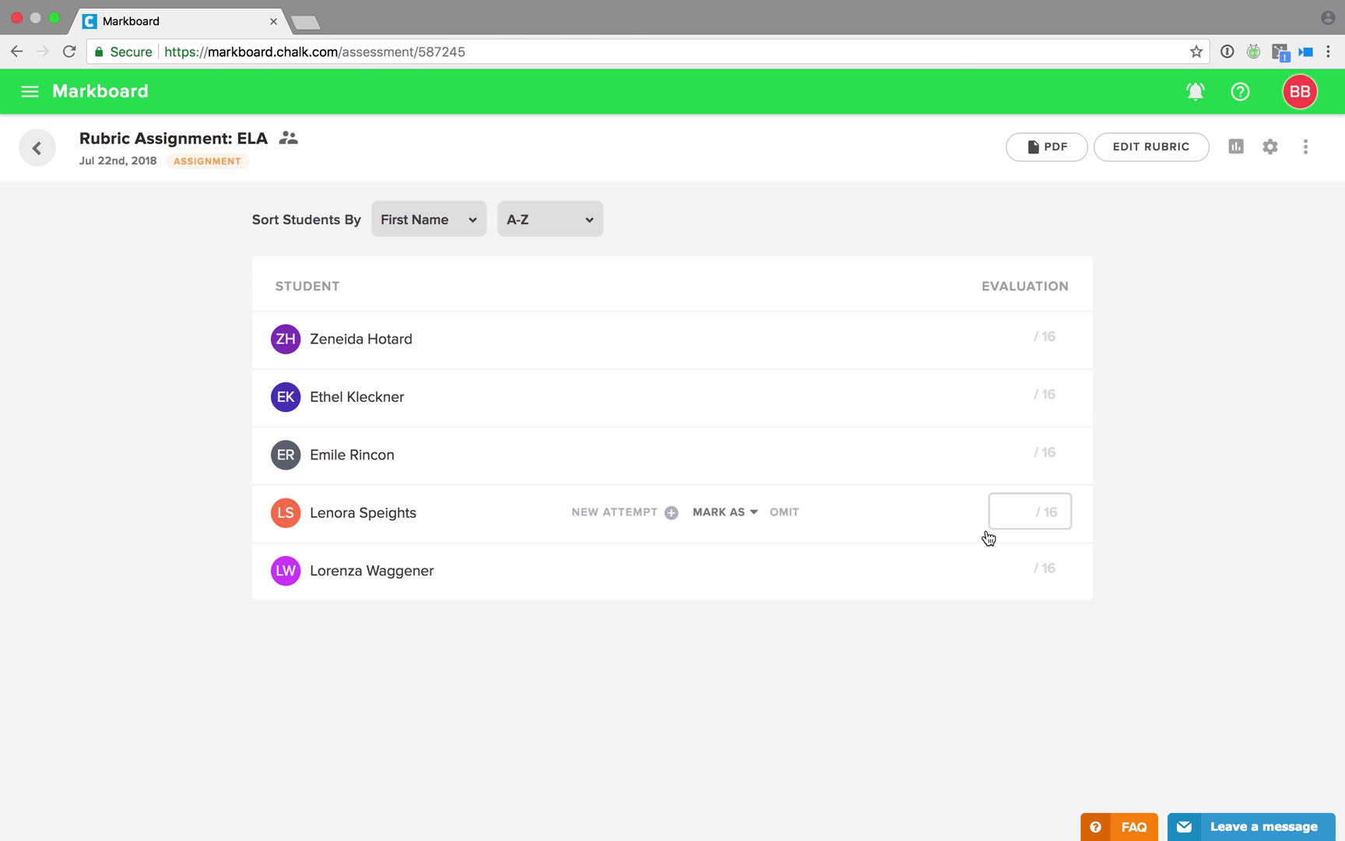
Edit the assignment's rubric and enter "Text input" as the Level One description for Knowledge / Understanding.
{"action": "left_click", "coordinate": [1150, 148]}
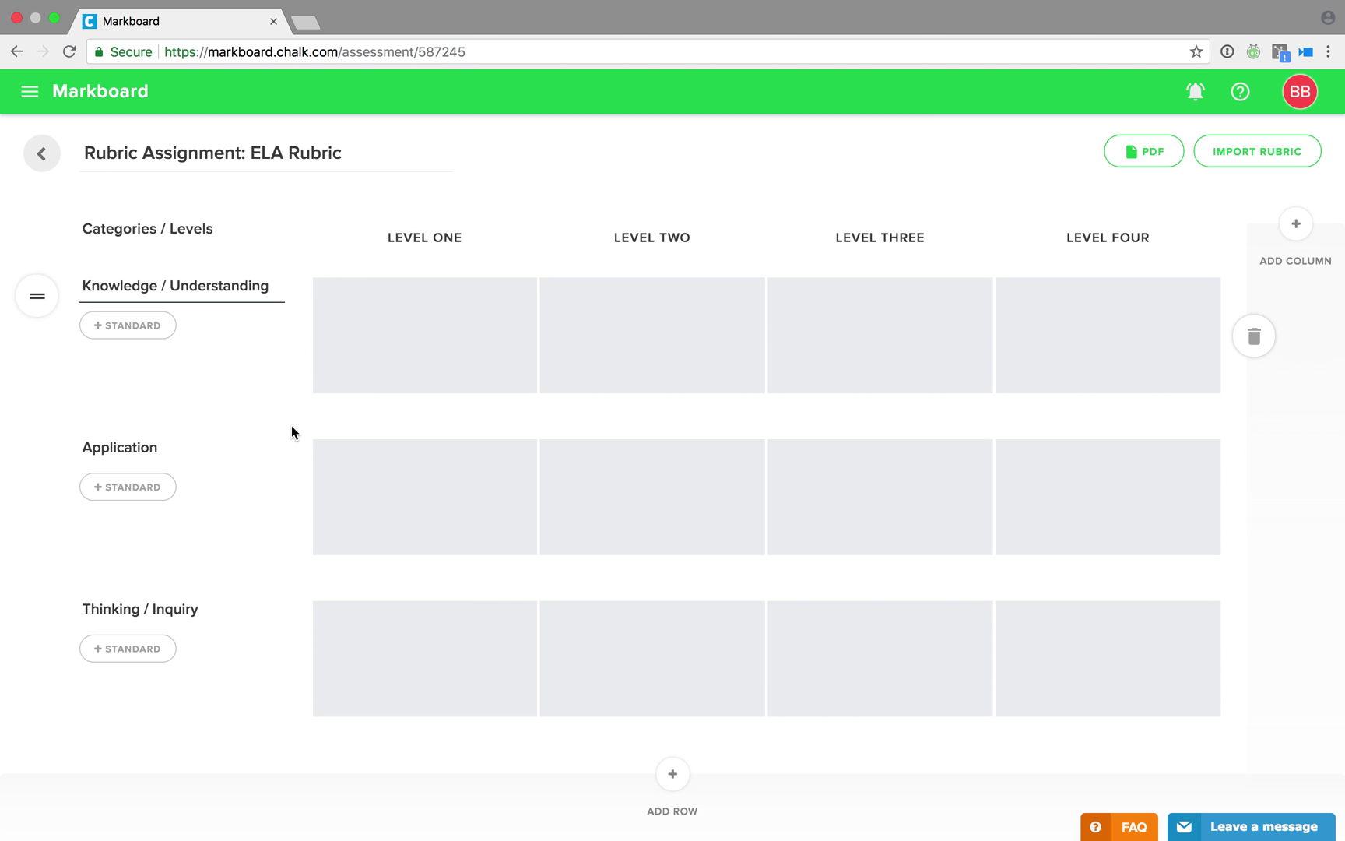
{"action": "left_click", "coordinate": [428, 346]}
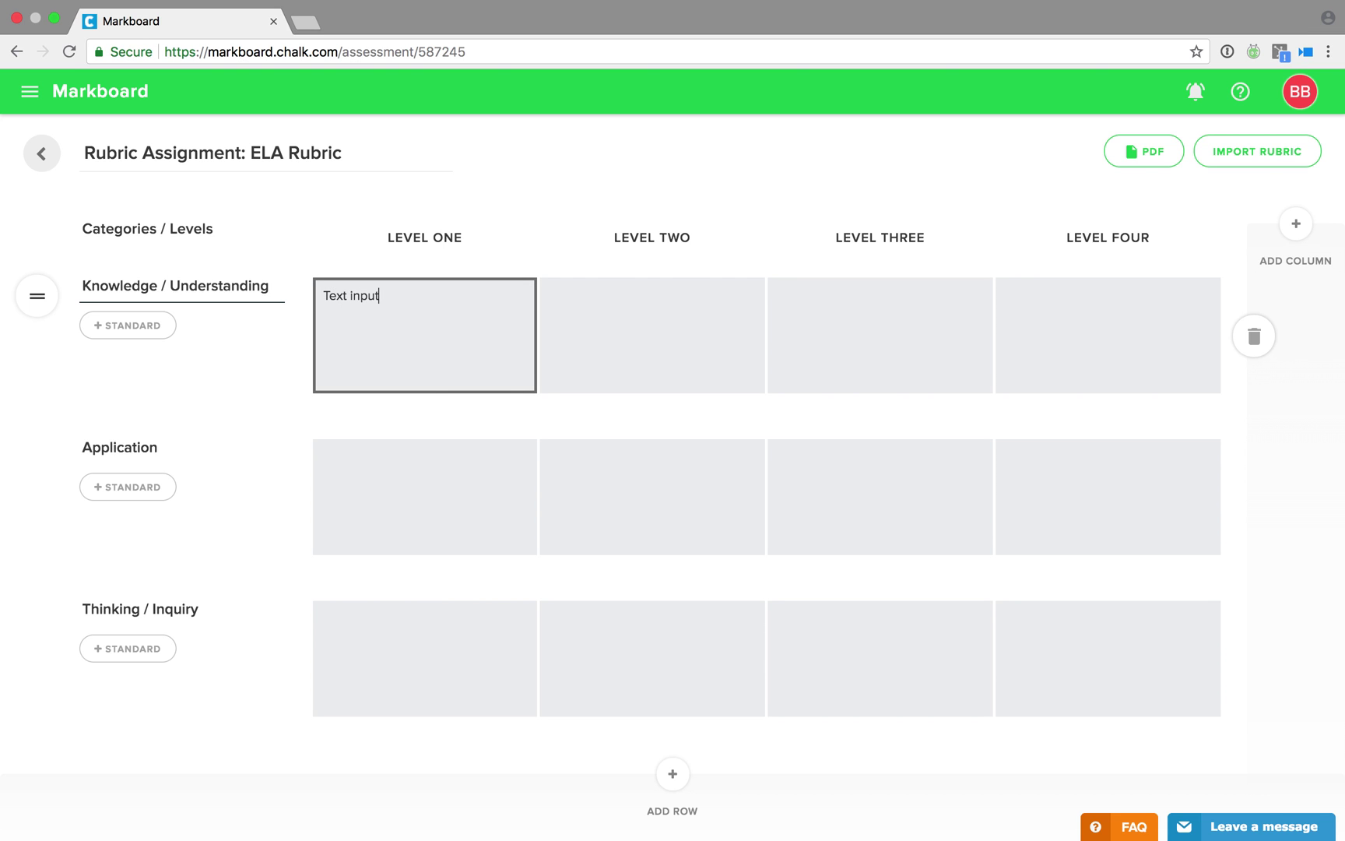
{"action": "key", "text": "Tab"}
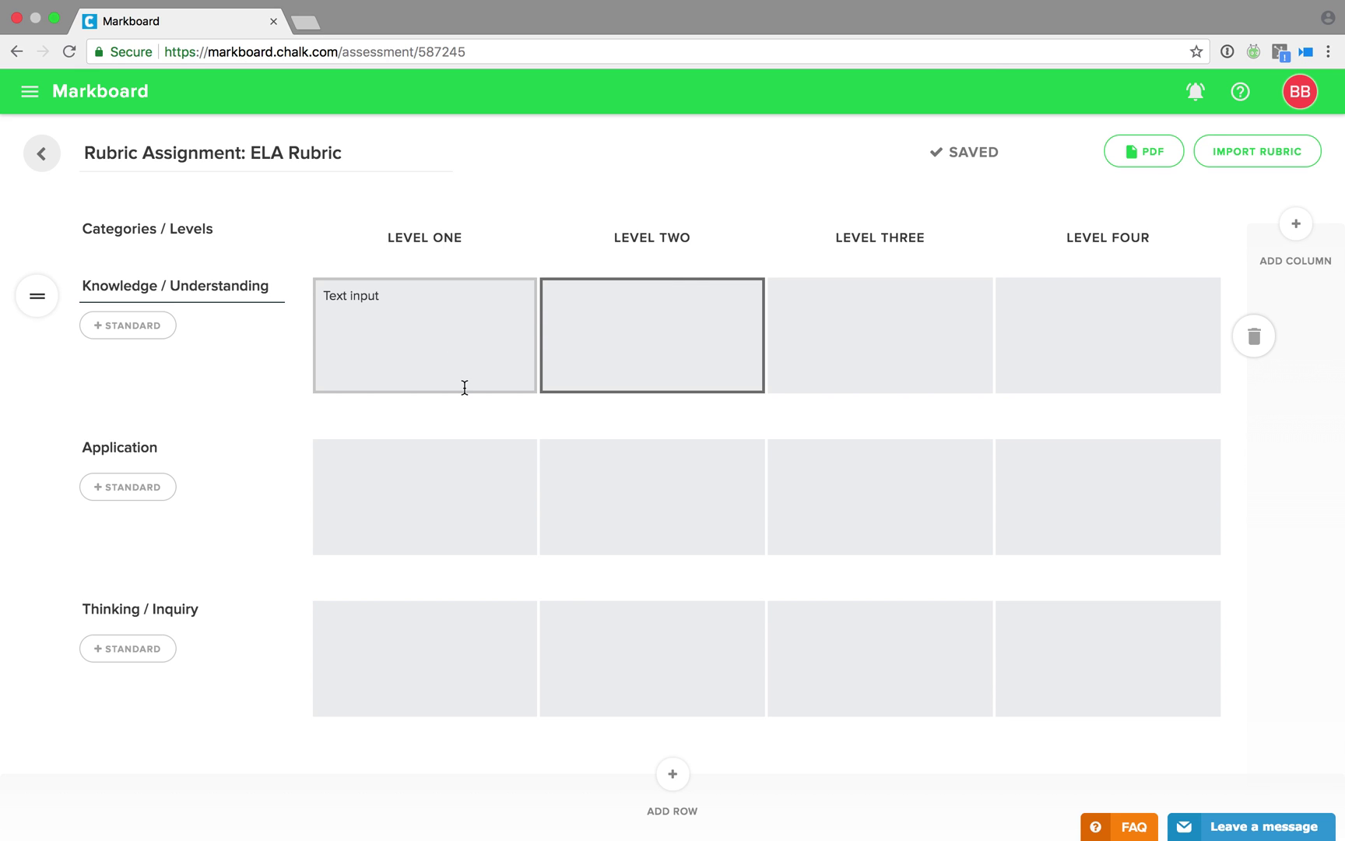
Delete the Level Four column from the rubric, acknowledging the loss of its data.
{"action": "mouse_move", "coordinate": [1120, 228]}
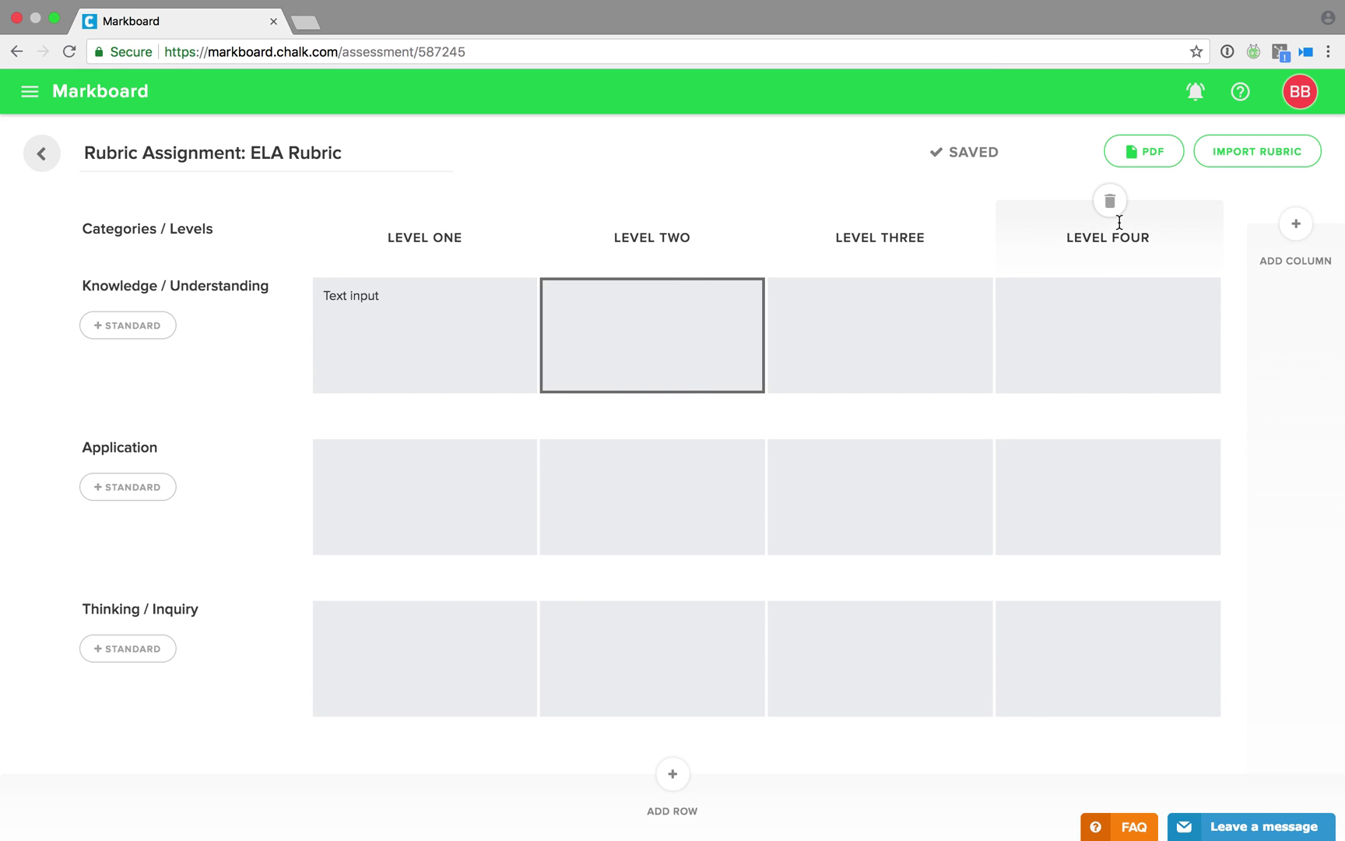
{"action": "left_click", "coordinate": [1110, 200]}
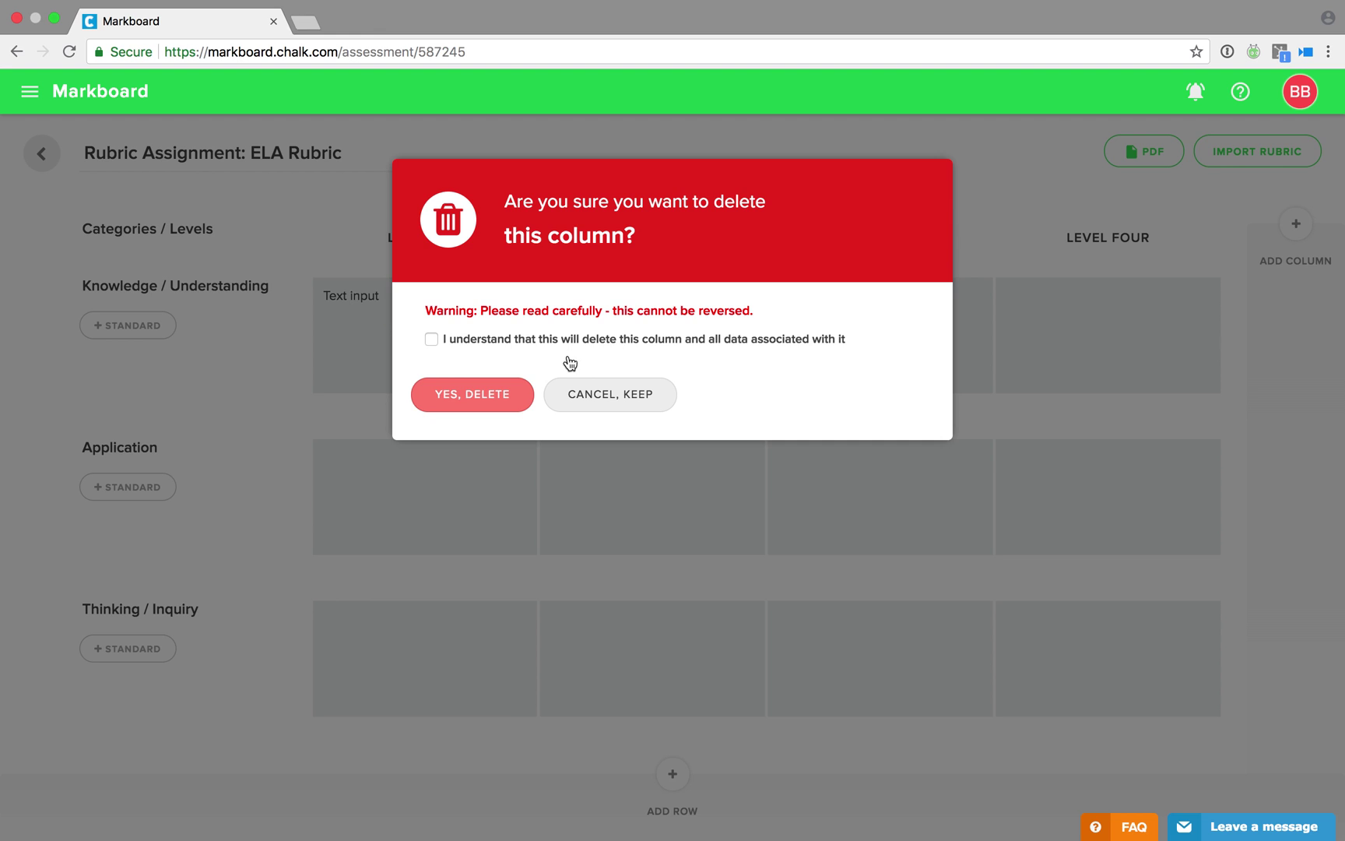
{"action": "left_click", "coordinate": [525, 342]}
{"action": "left_click", "coordinate": [508, 392]}
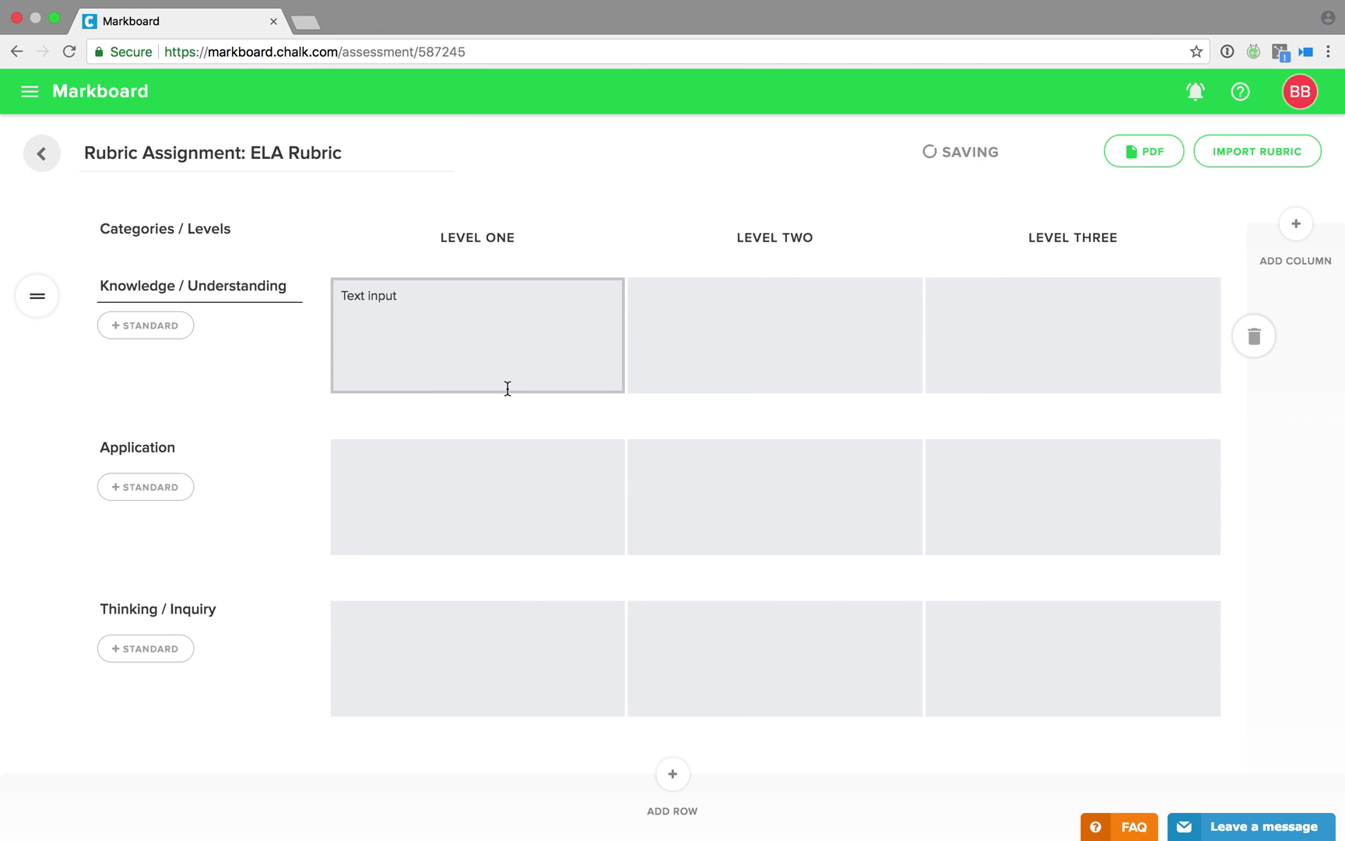
Rename the Knowledge / Understanding category to Concept Knowledge.
{"action": "left_click_drag", "start_coordinate": [294, 285], "coordinate": [129, 275]}
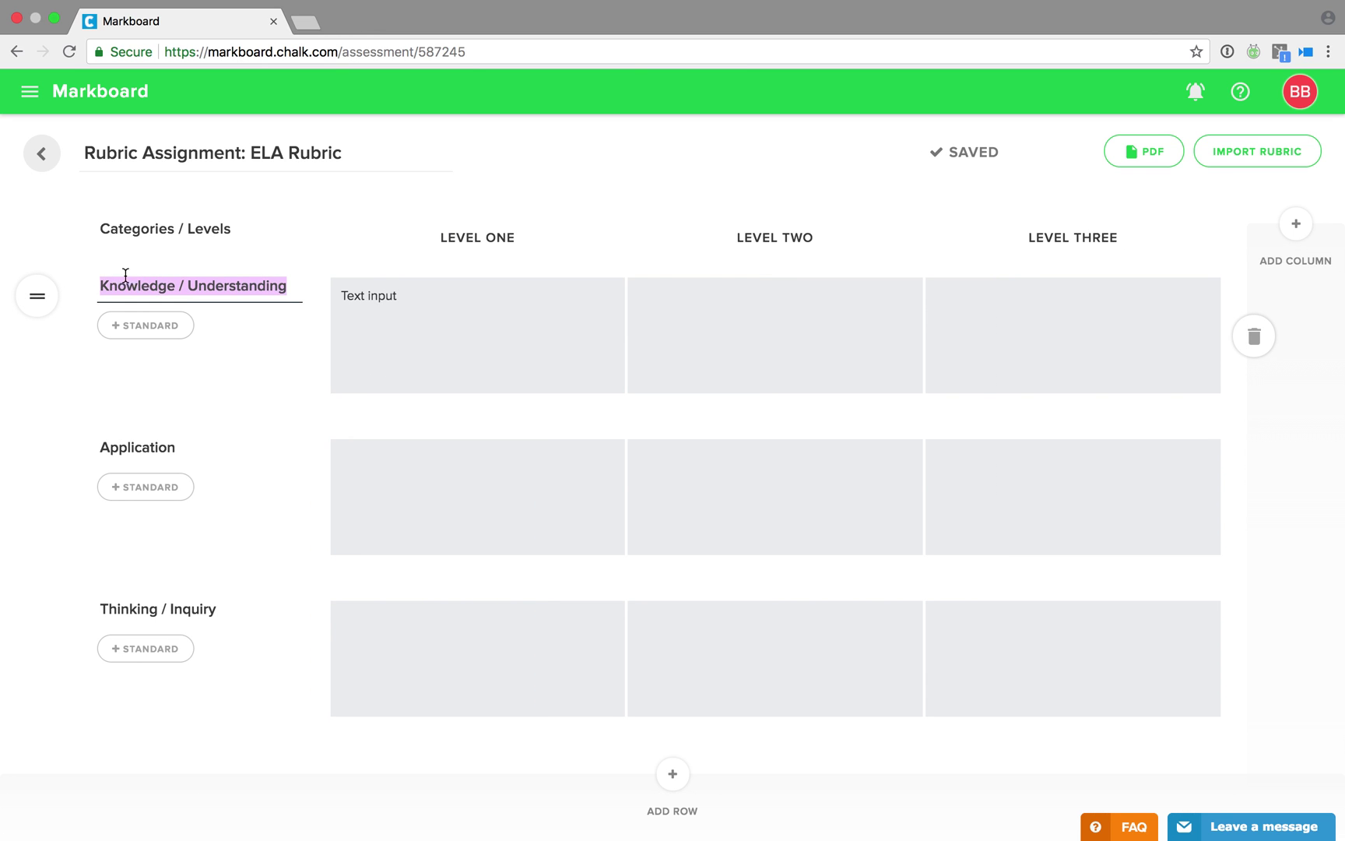
{"action": "type", "text": "Concept Knowledge"}
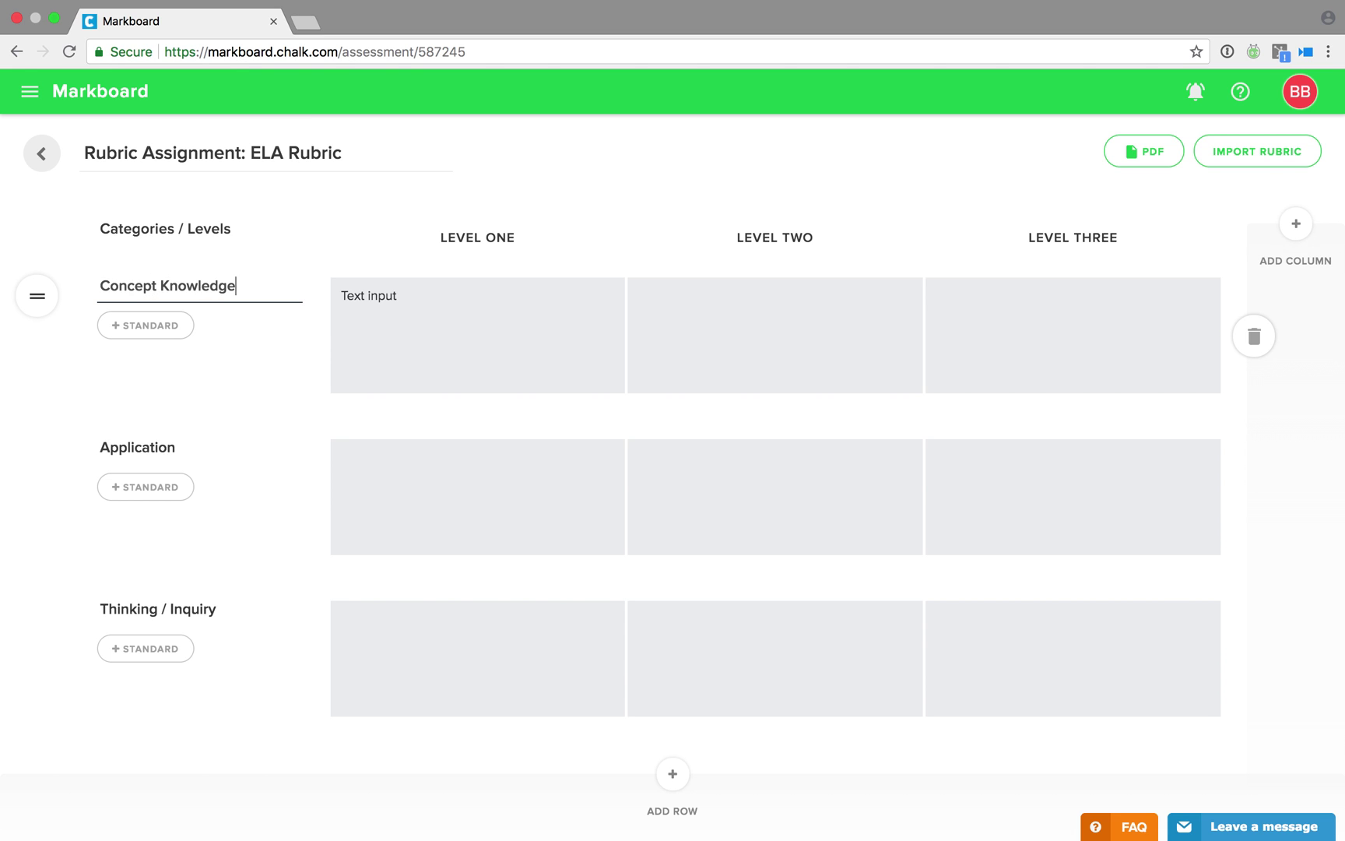
{"action": "left_click", "coordinate": [253, 450]}
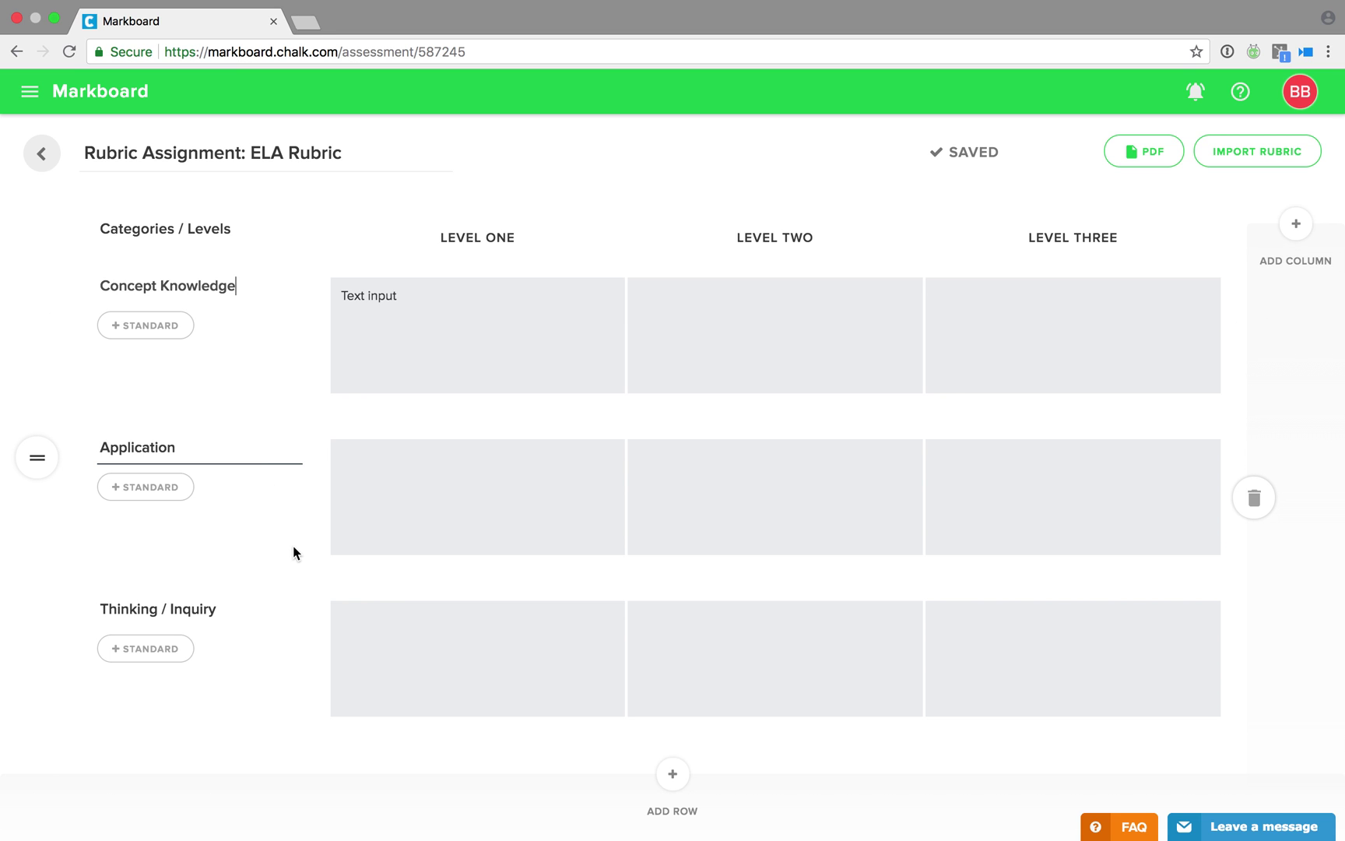
{"action": "left_click", "coordinate": [279, 615]}
Add a fourth category row named Extra Learnings to the rubric and return to the assignment's student list.
{"action": "left_click", "coordinate": [672, 773]}
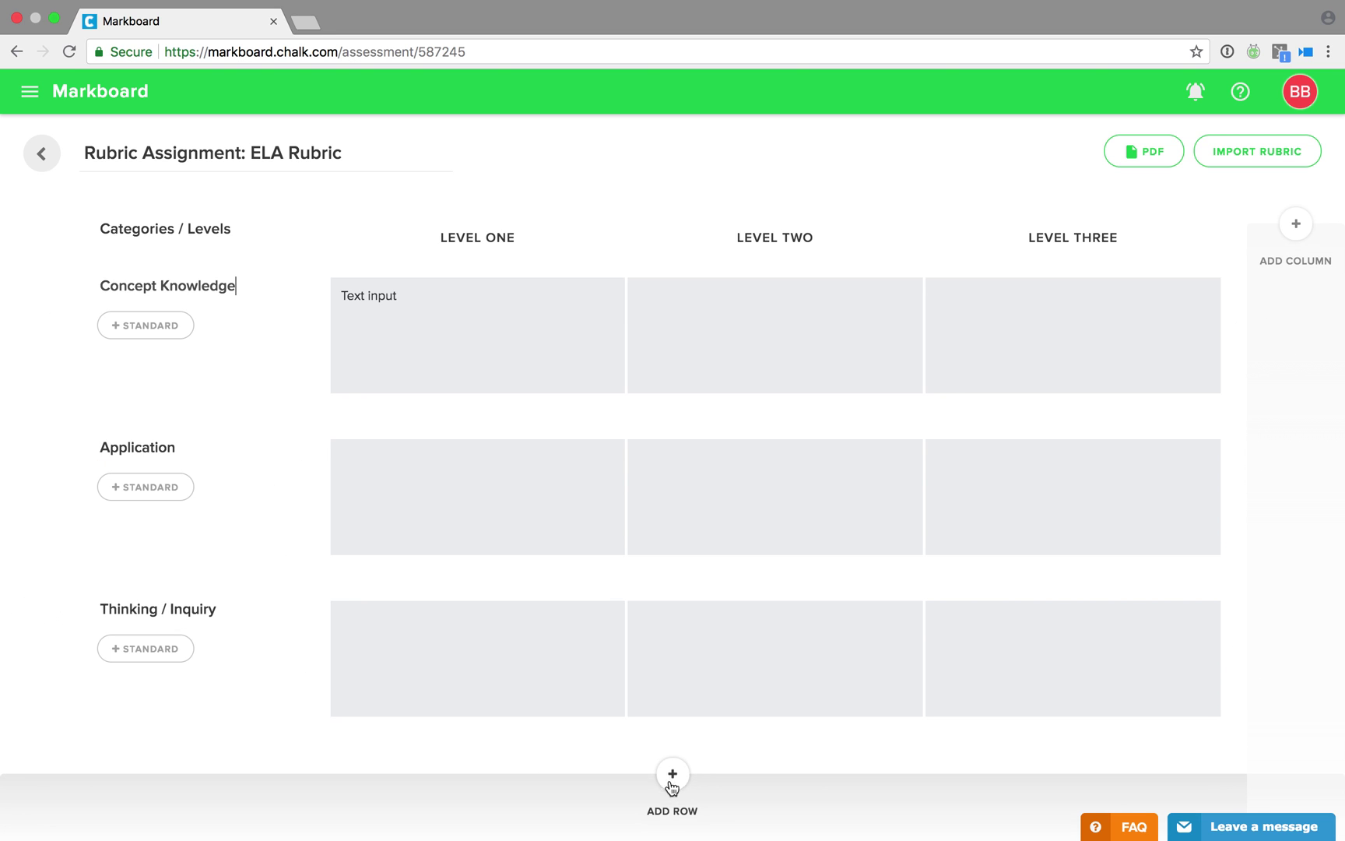
{"action": "left_click", "coordinate": [241, 761]}
{"action": "type", "text": "Extra"}
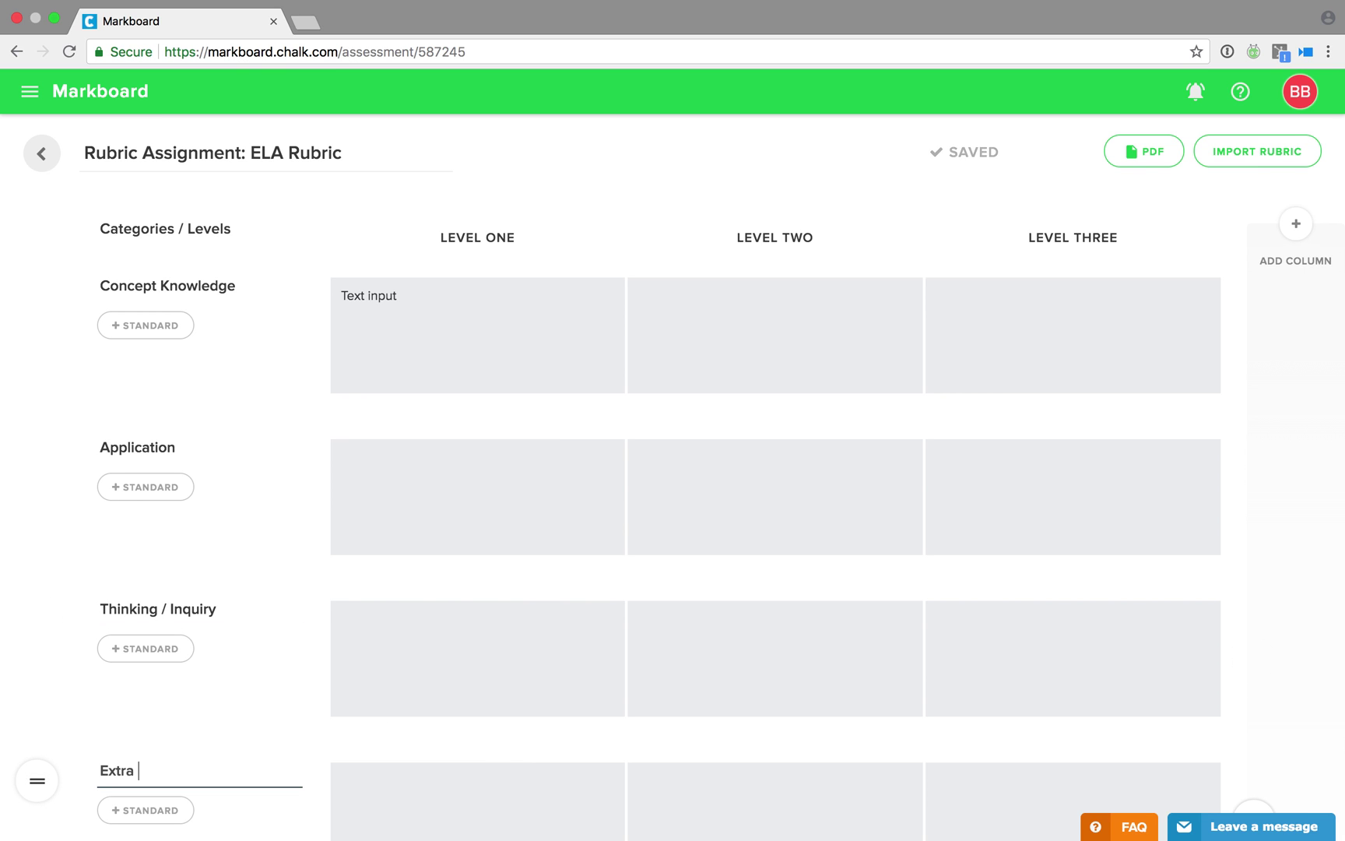
{"action": "type", "text": " Bearnings"}
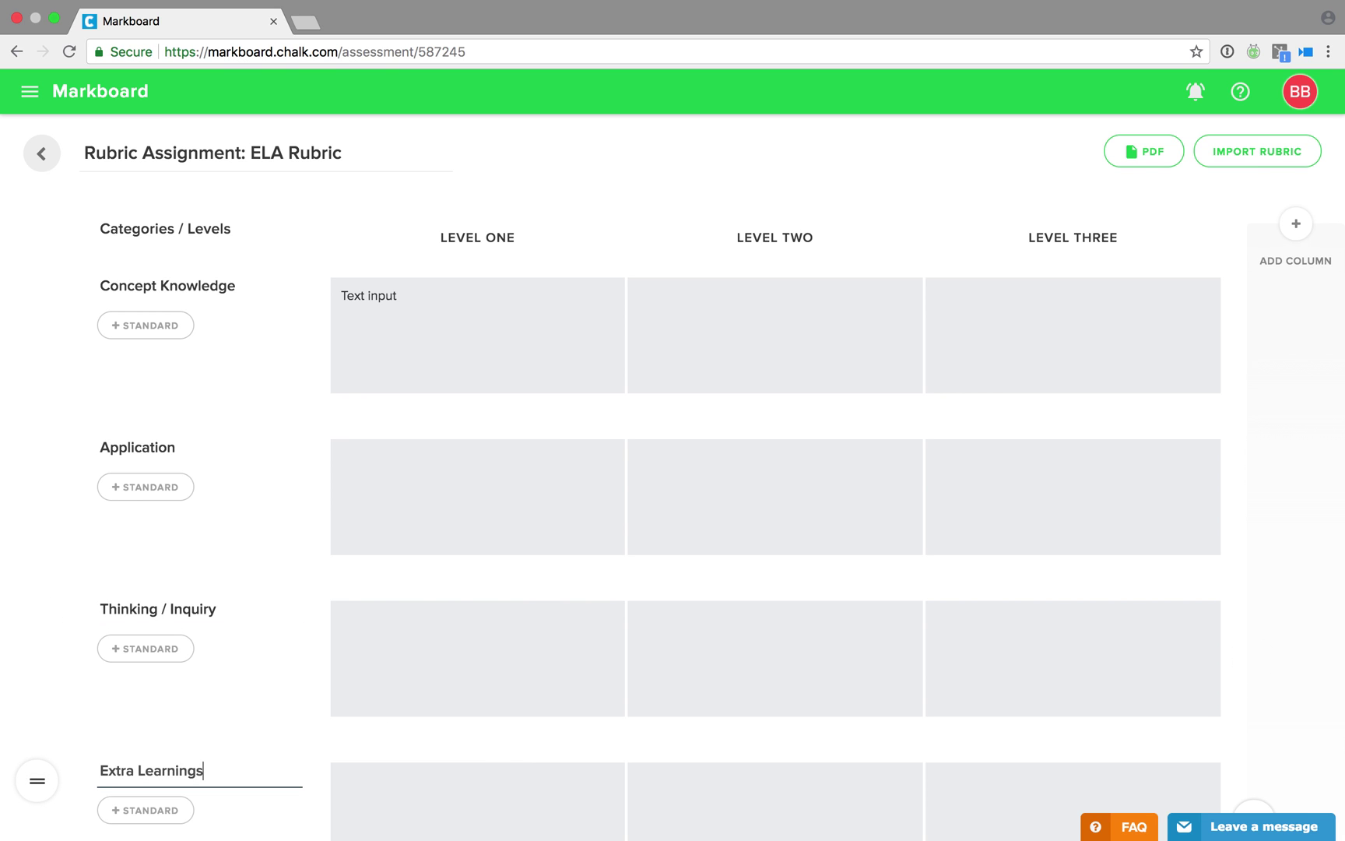
{"action": "left_click", "coordinate": [44, 169]}
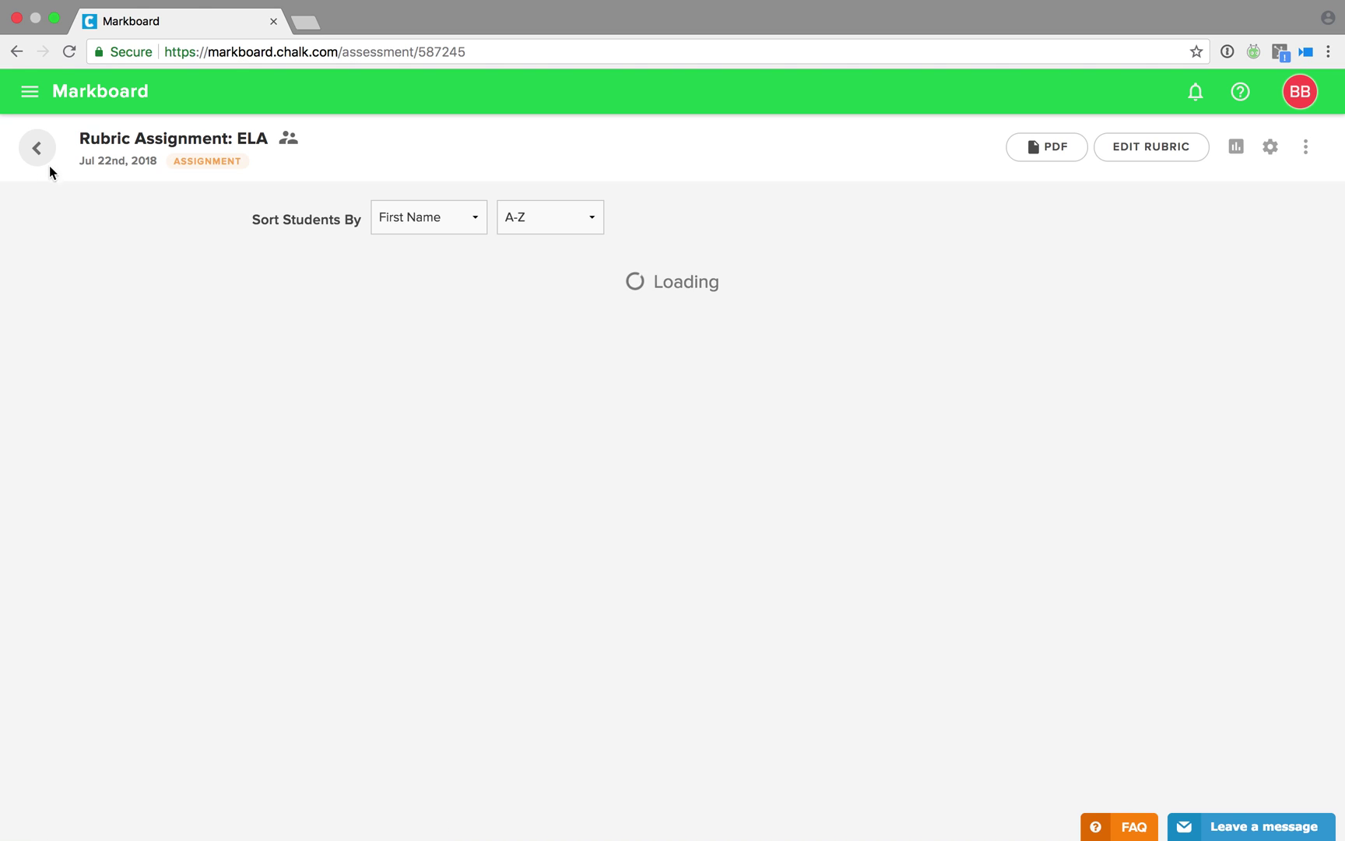
Score the first student 16 with Level Three in all four categories, score the second student 10, and return to the assessments.
{"action": "left_click", "coordinate": [1005, 325]}
{"action": "type", "text": "16"}
{"action": "left_click", "coordinate": [1052, 495]}
{"action": "left_click", "coordinate": [1054, 537]}
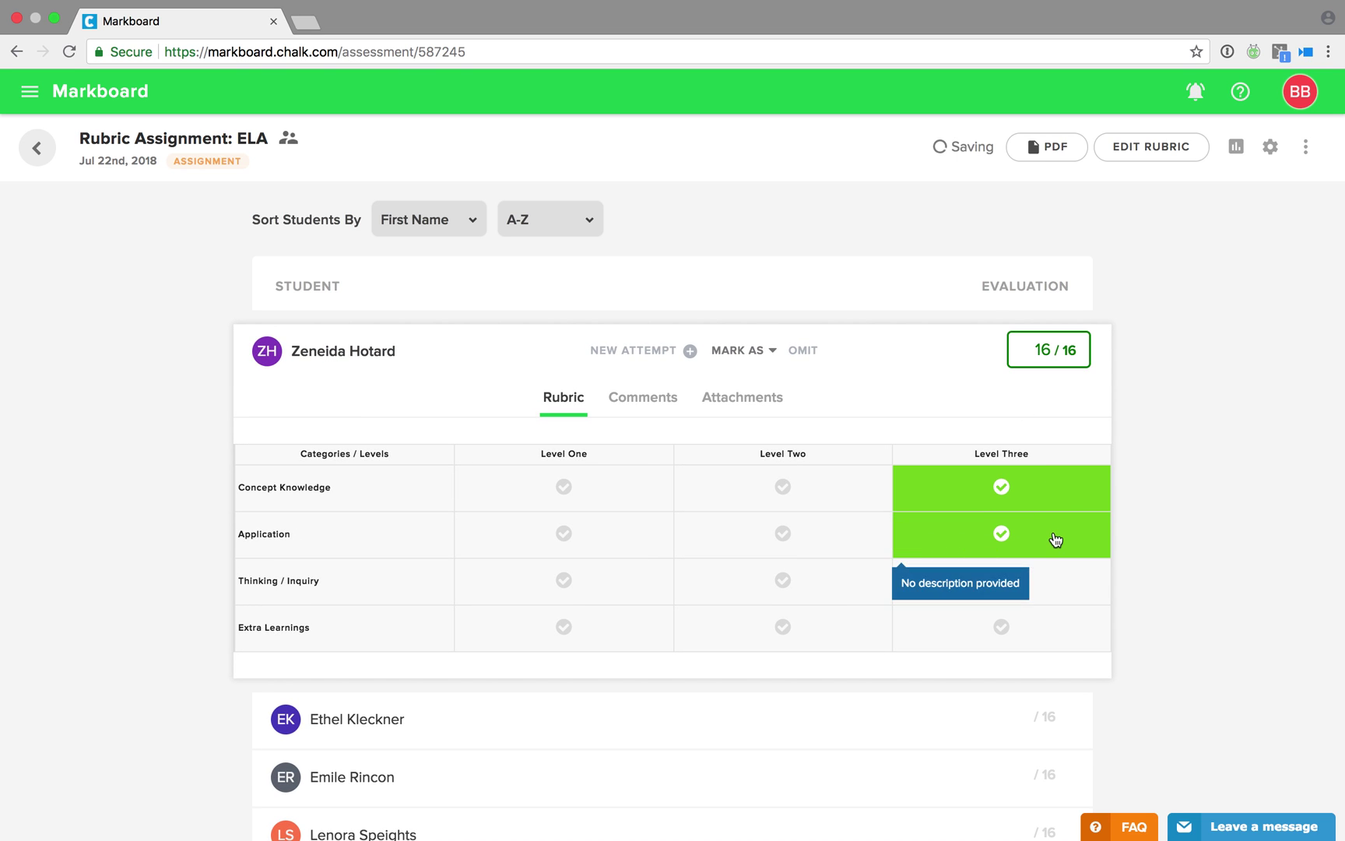
{"action": "left_click", "coordinate": [1059, 588]}
{"action": "left_click", "coordinate": [901, 629]}
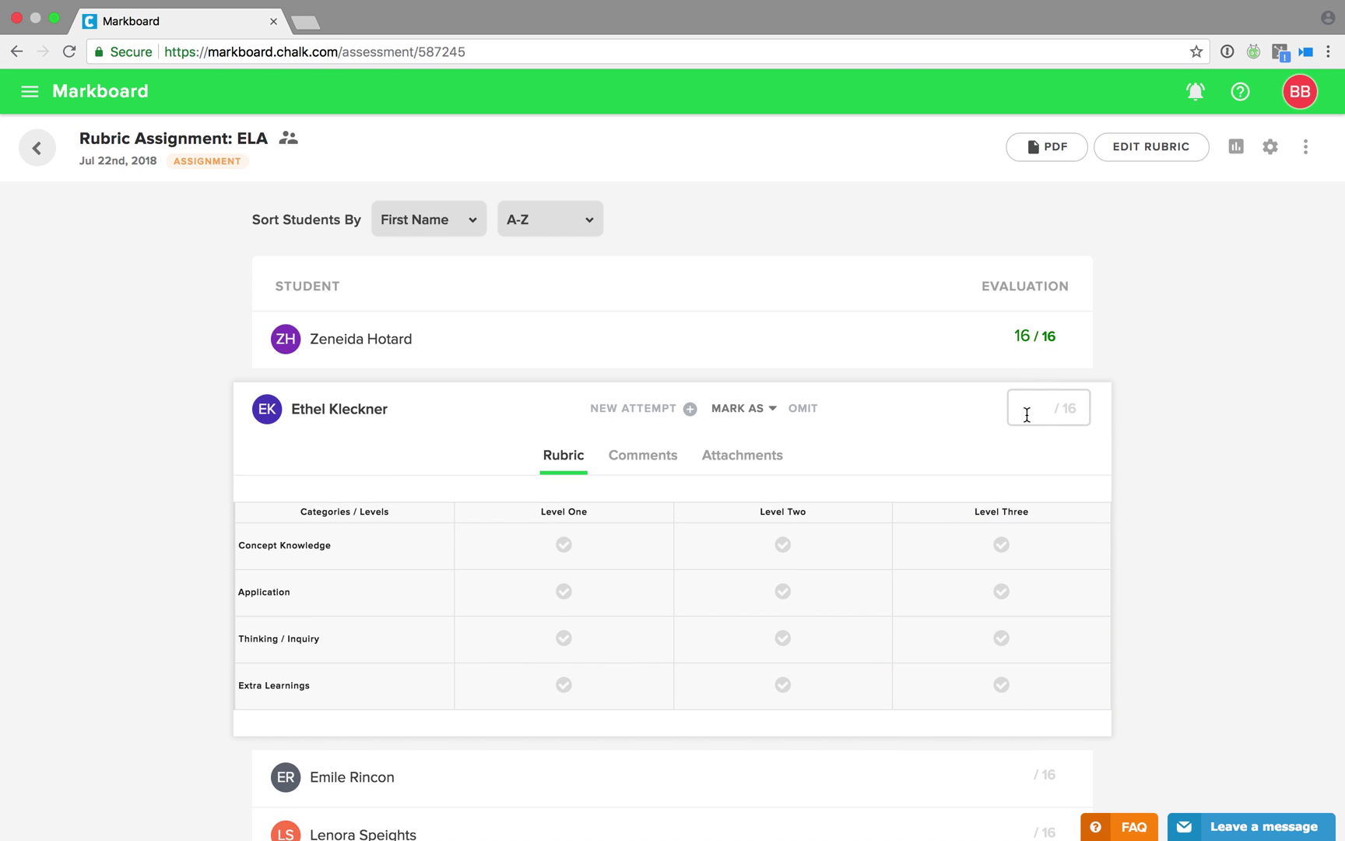
{"action": "key", "text": "Return"}
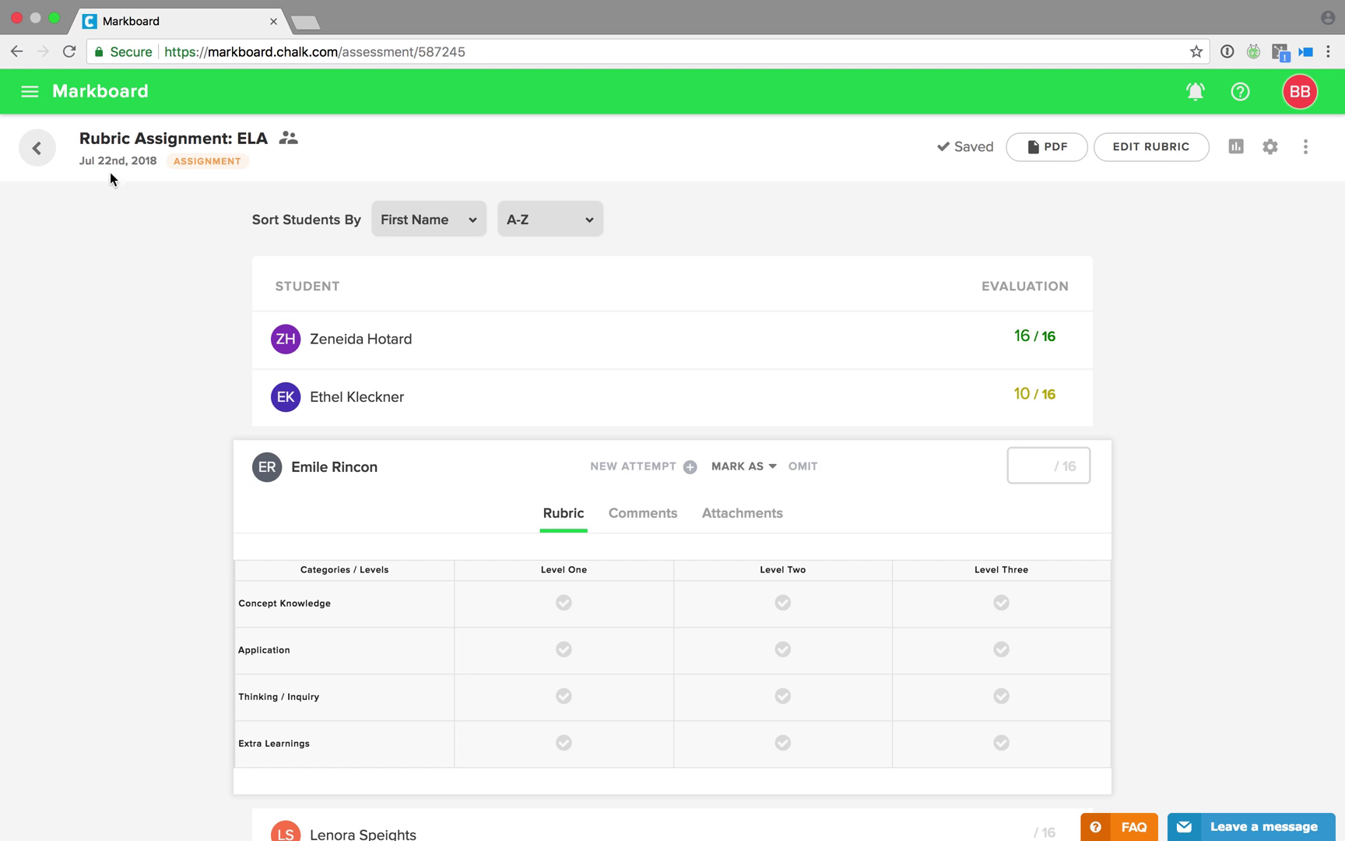
{"action": "left_click", "coordinate": [39, 150]}
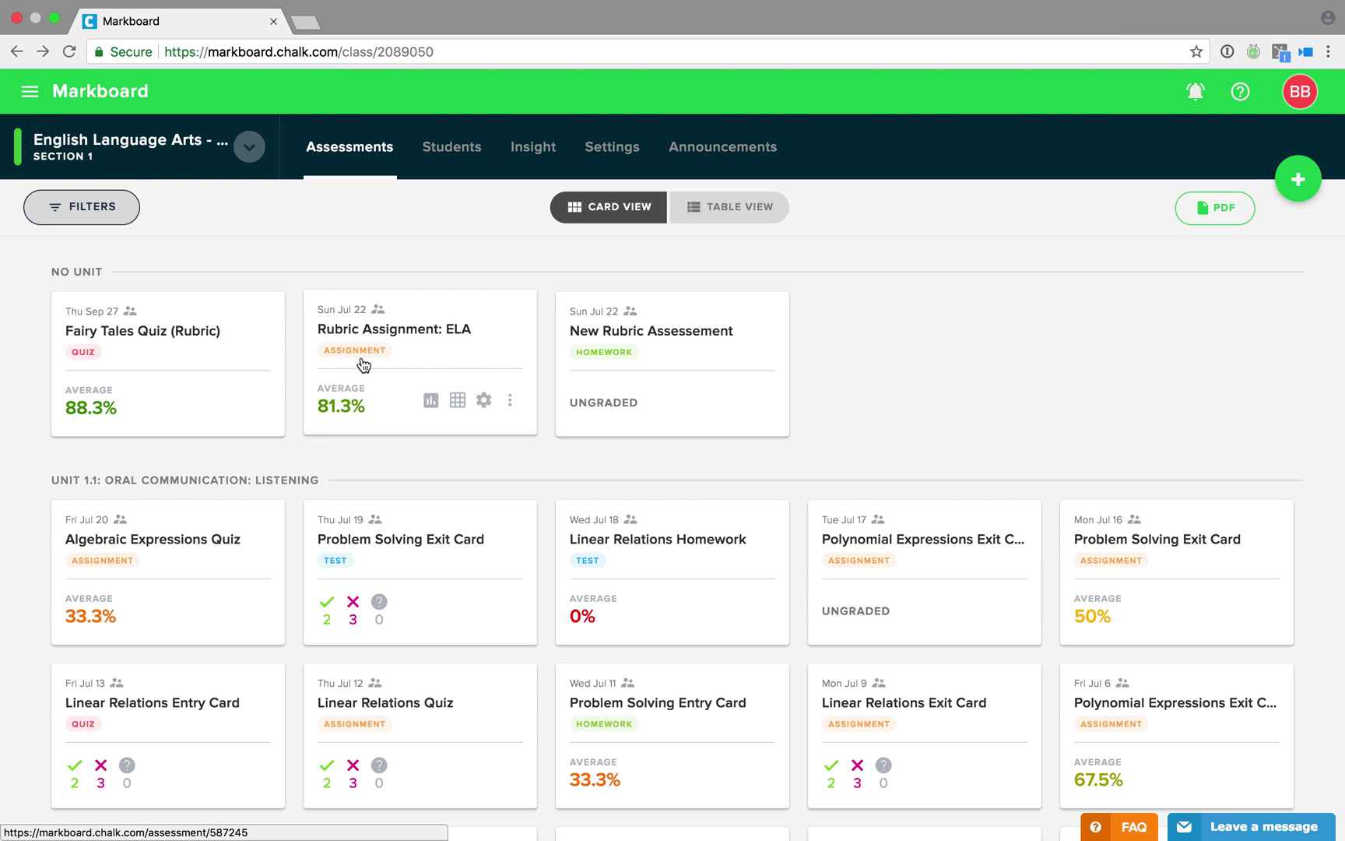
Import the Fairy Tales Quiz (Rubric) Rubric into New Rubric Assessement, overriding its current rubric.
{"action": "left_click", "coordinate": [683, 367]}
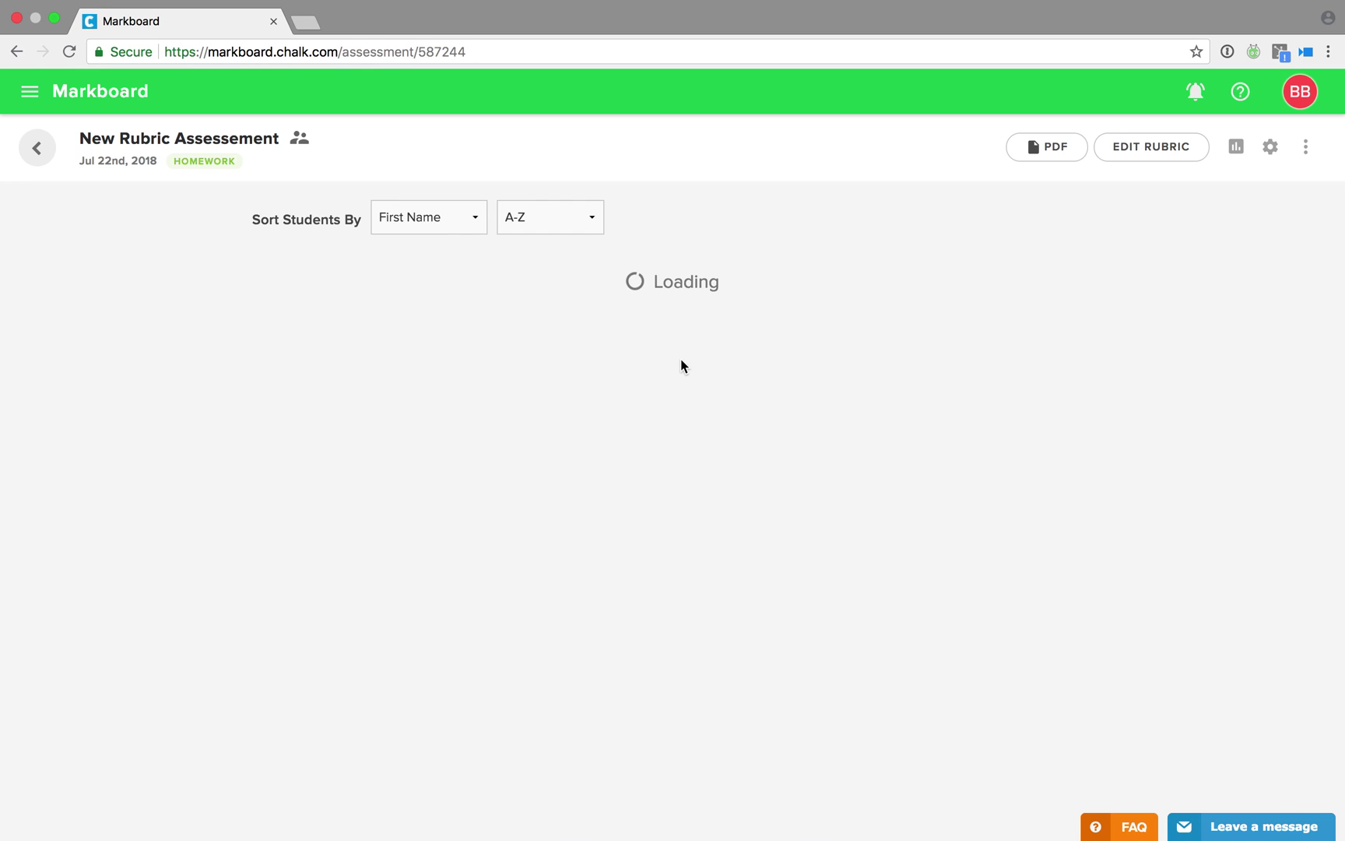
{"action": "left_click", "coordinate": [1133, 150]}
{"action": "left_click", "coordinate": [1271, 158]}
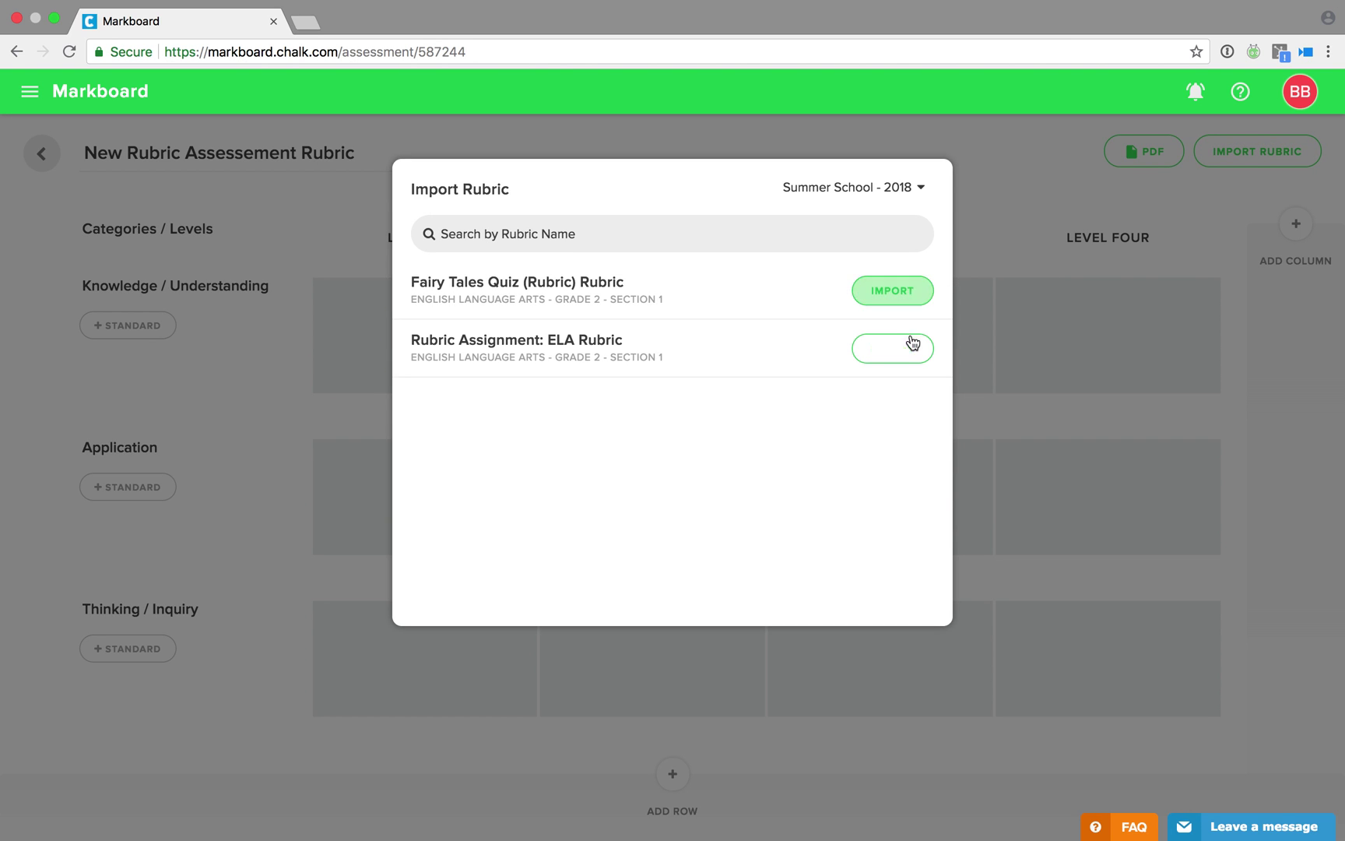
{"action": "left_click", "coordinate": [903, 305]}
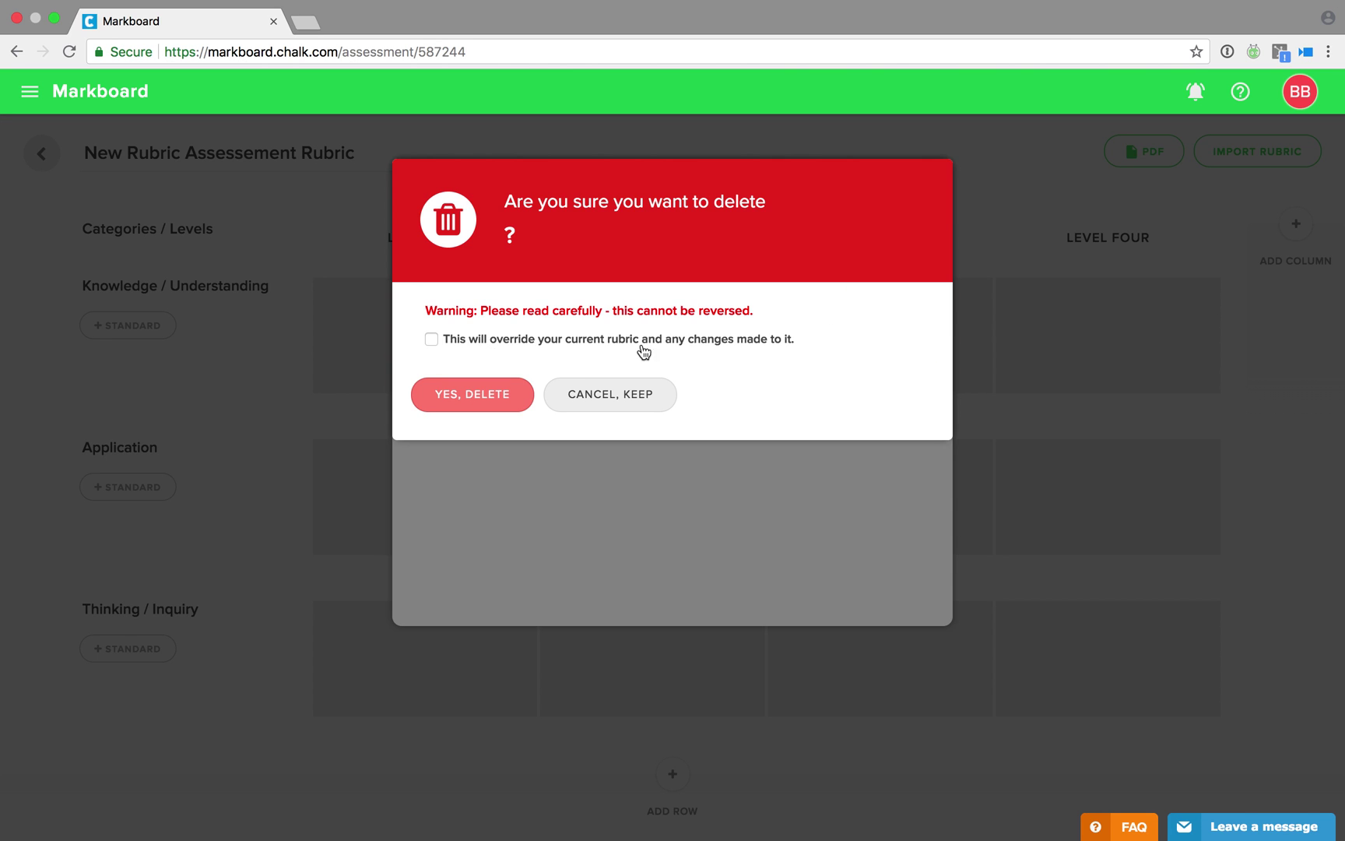
{"action": "left_click", "coordinate": [613, 345]}
{"action": "left_click", "coordinate": [511, 394]}
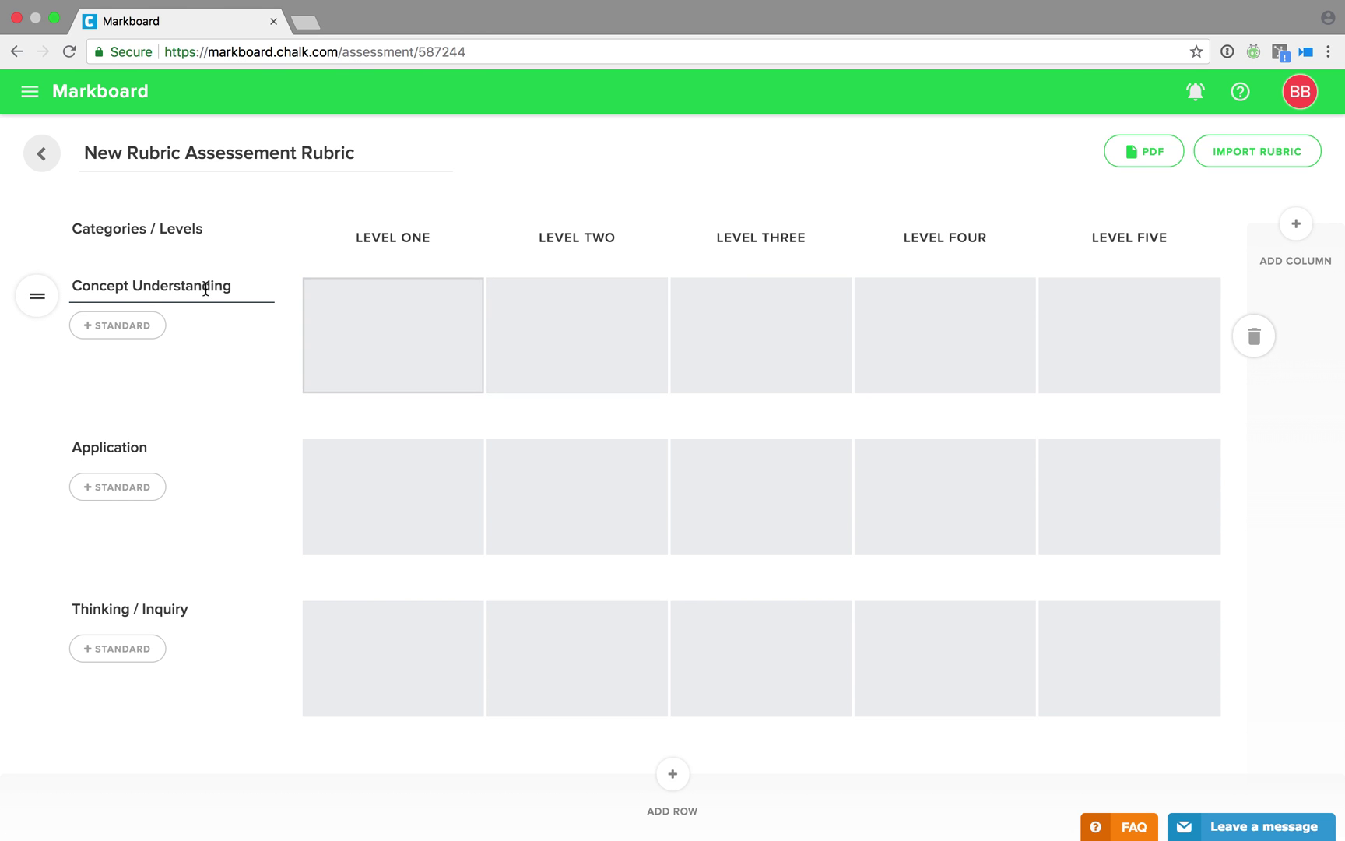
Return from the rubric to the class assessments and open the July 19 Problem Solving Exit Card test.
{"action": "left_click", "coordinate": [39, 156]}
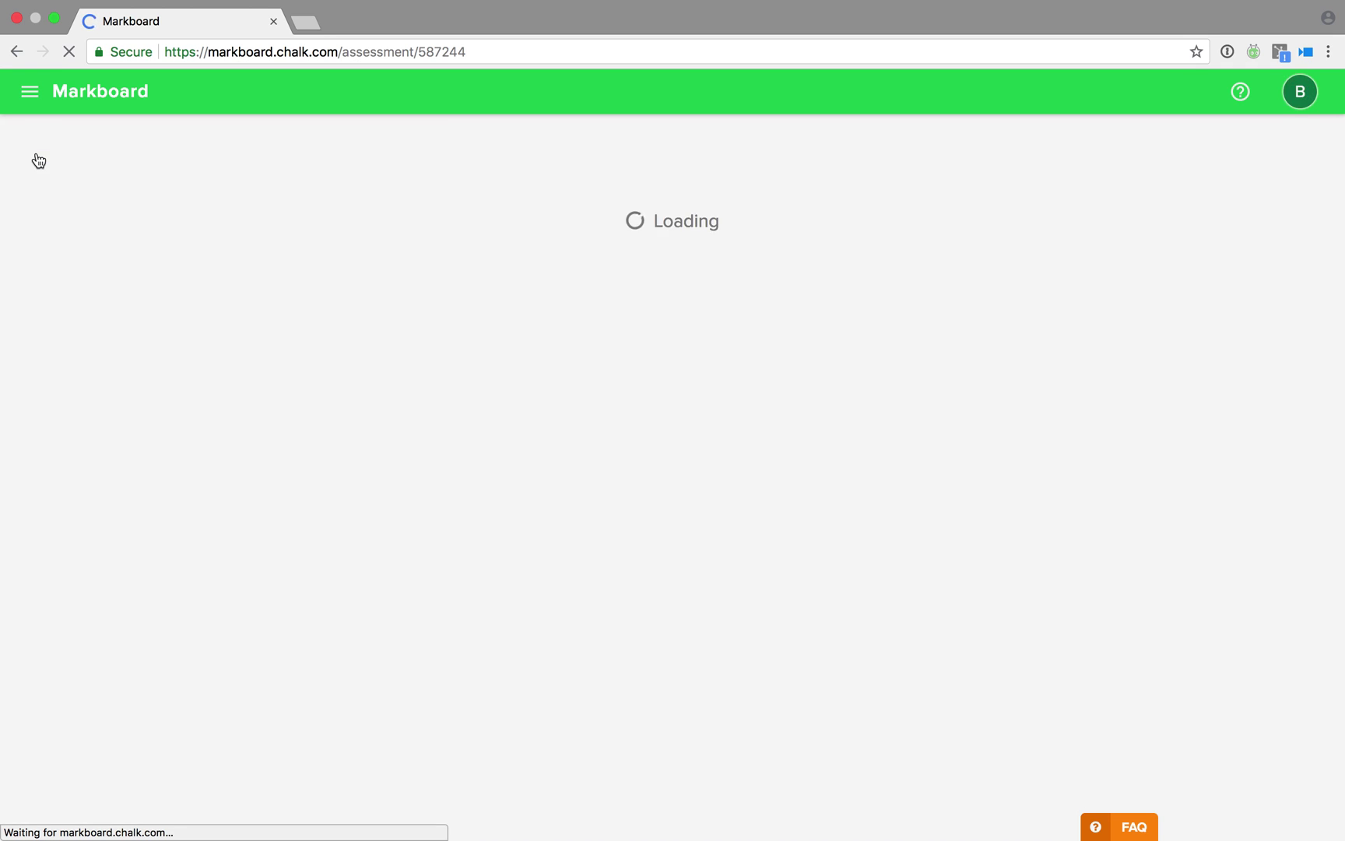
{"action": "left_click", "coordinate": [38, 158]}
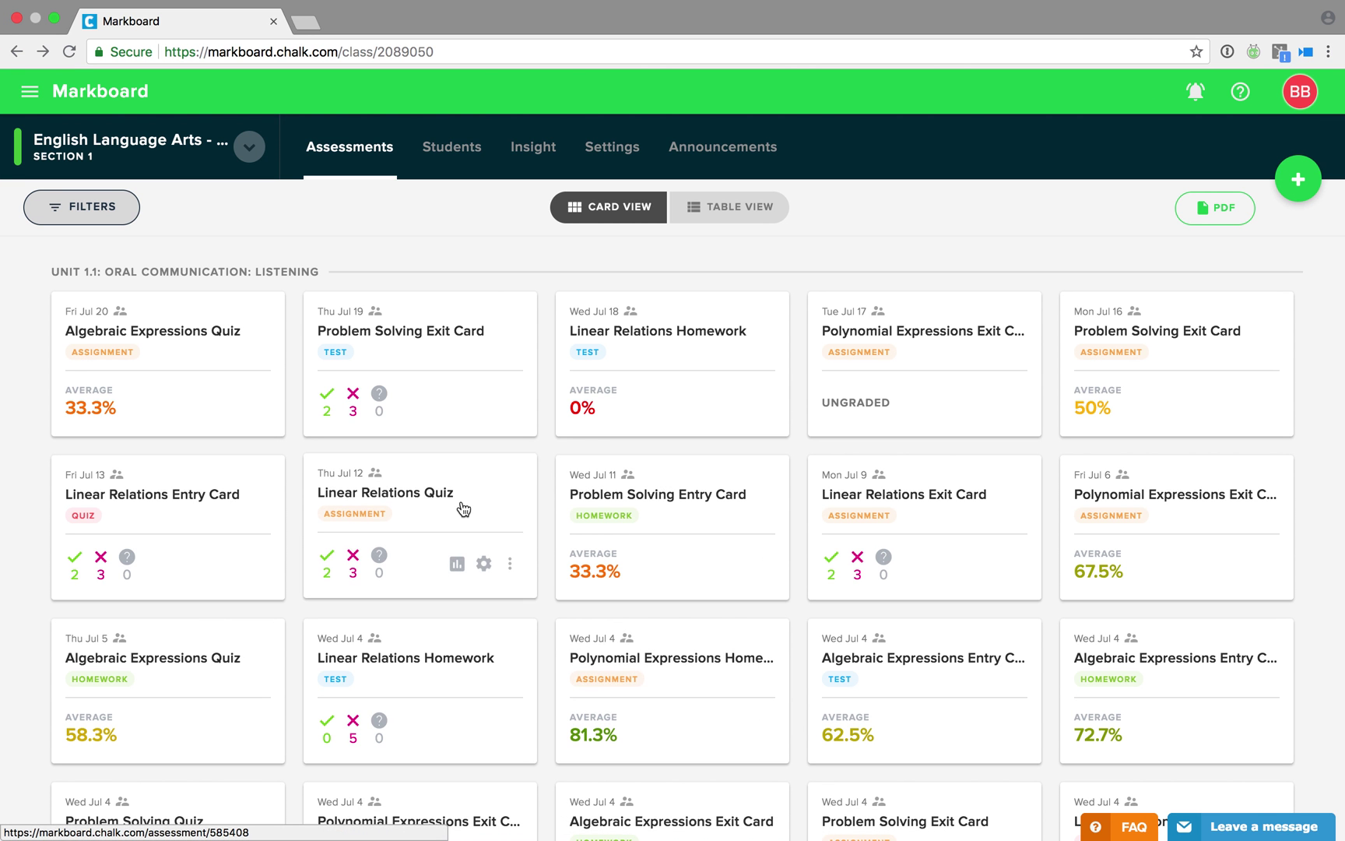
{"action": "left_click", "coordinate": [426, 352]}
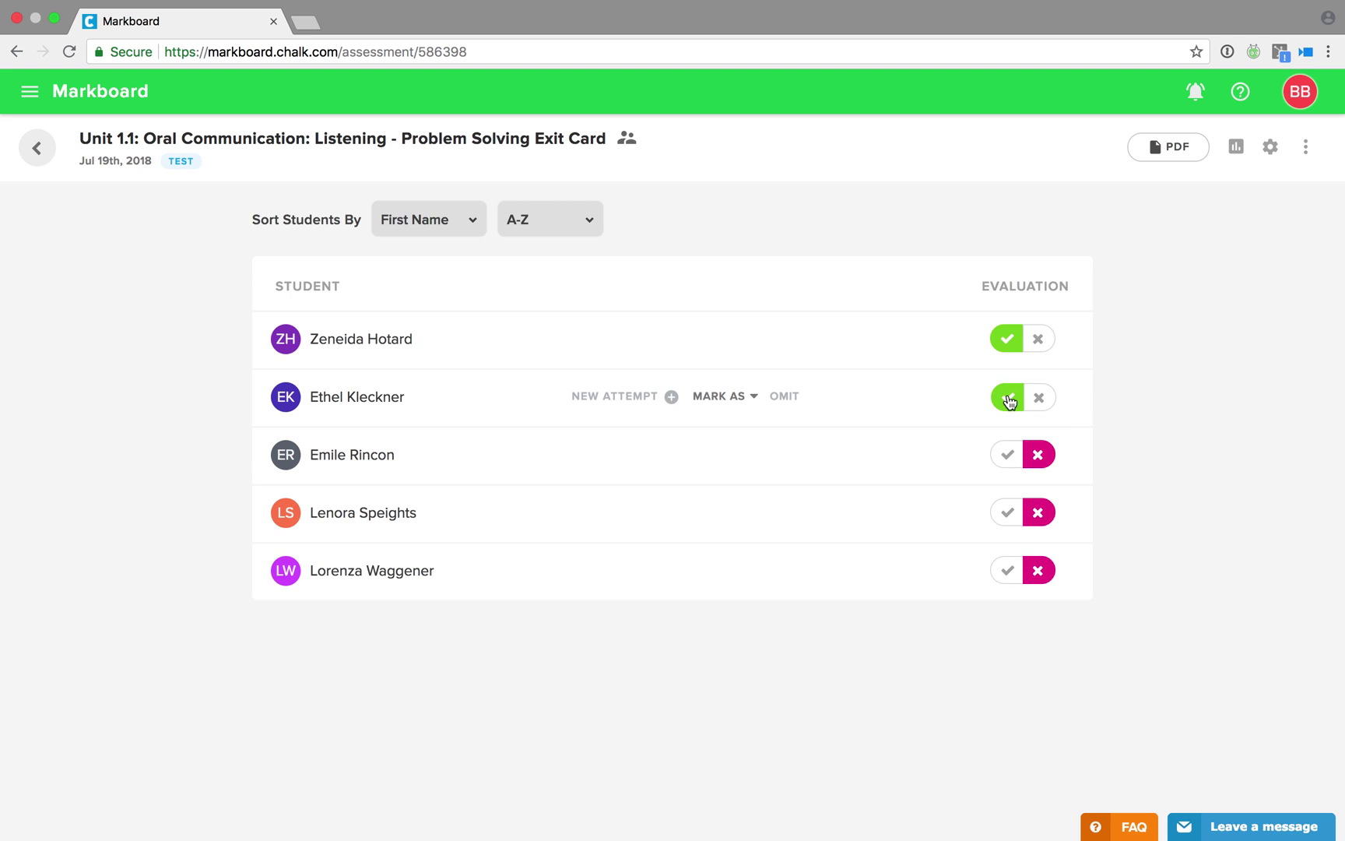
Give the third student a checkmark evaluation and add the comment "Great work!".
{"action": "left_click", "coordinate": [1008, 456]}
{"action": "left_click", "coordinate": [742, 577]}
{"action": "type", "text": "Great work"}
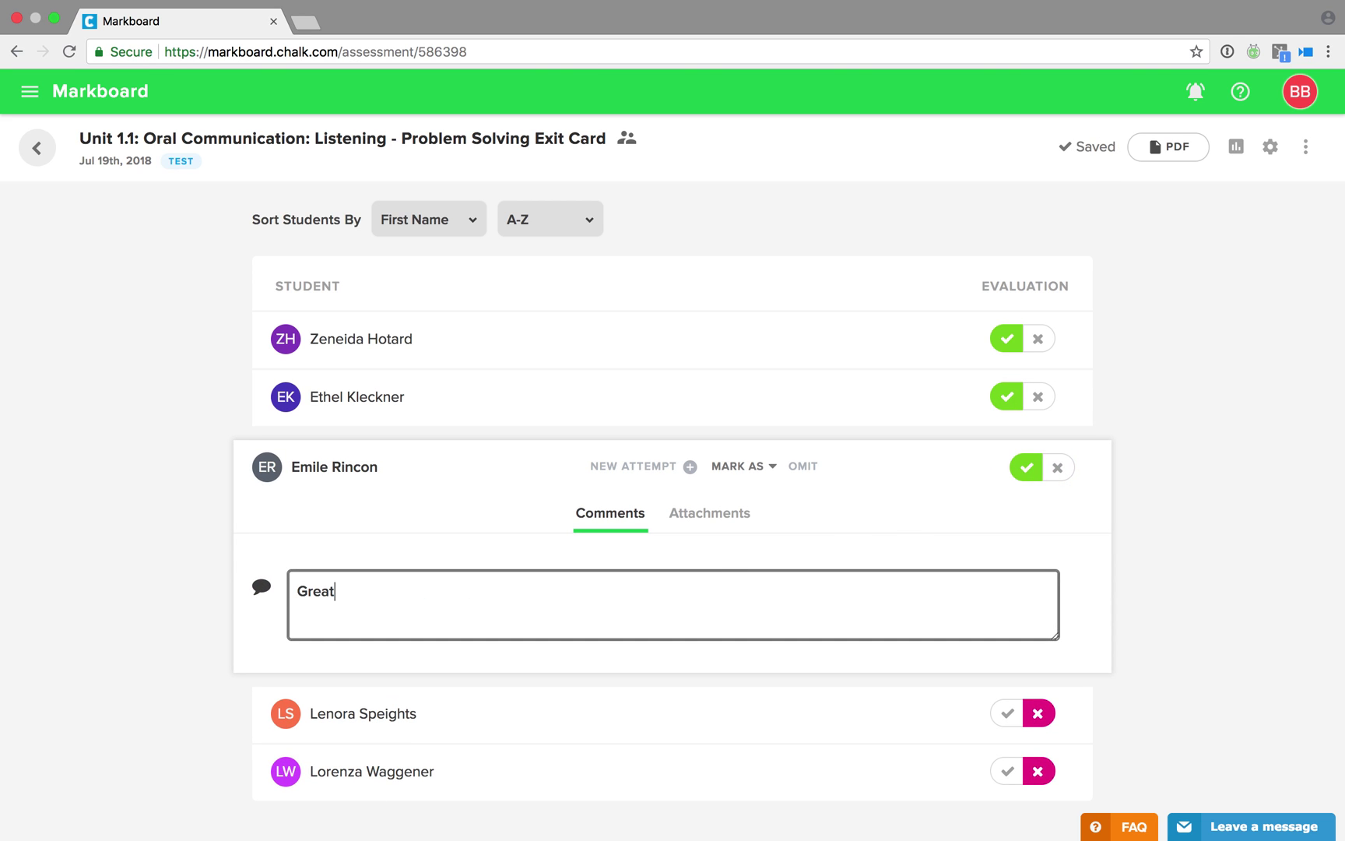
{"action": "left_click", "coordinate": [1121, 632]}
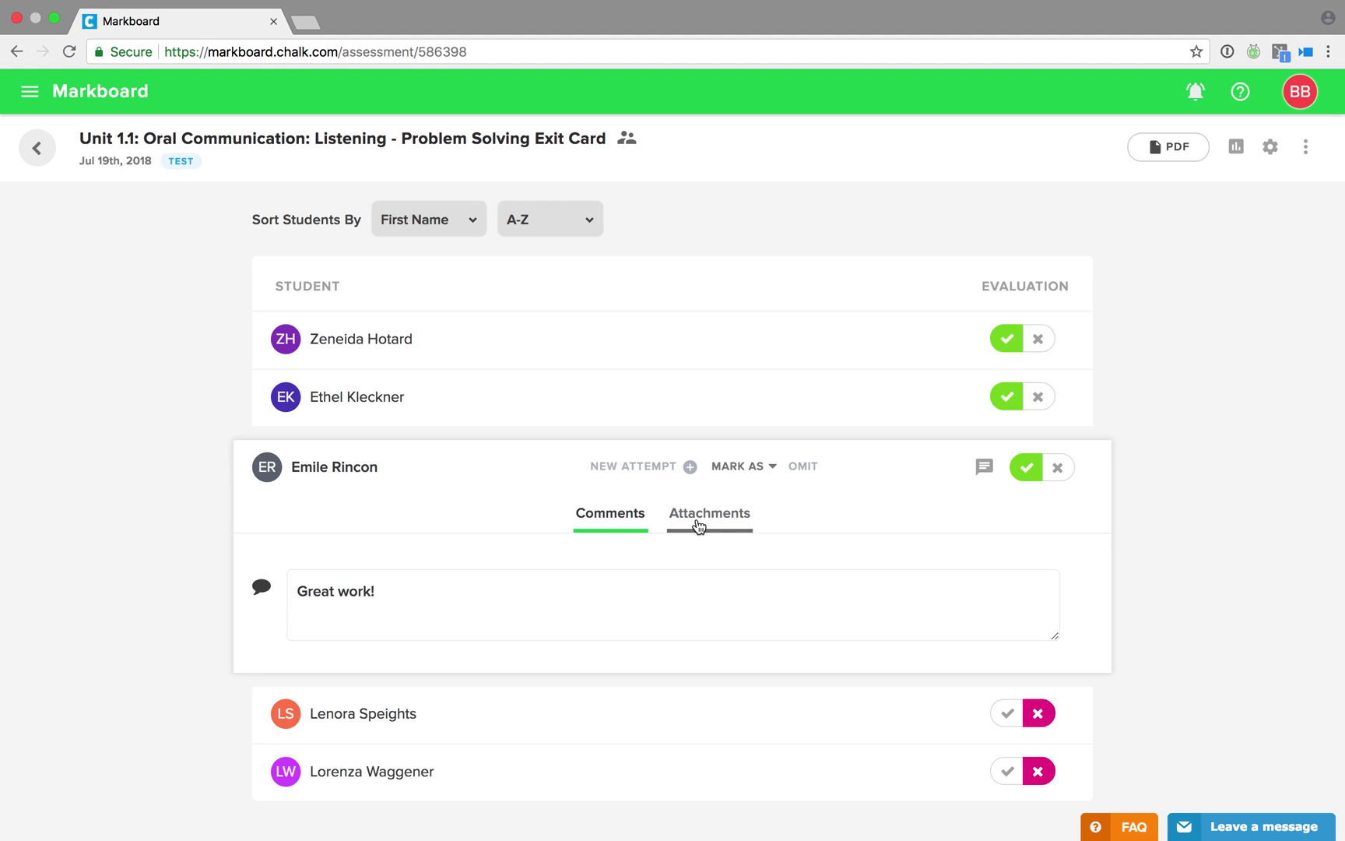
Look at the third student's attachments and the Mark As options, and return to the class assessments.
{"action": "left_click", "coordinate": [699, 527]}
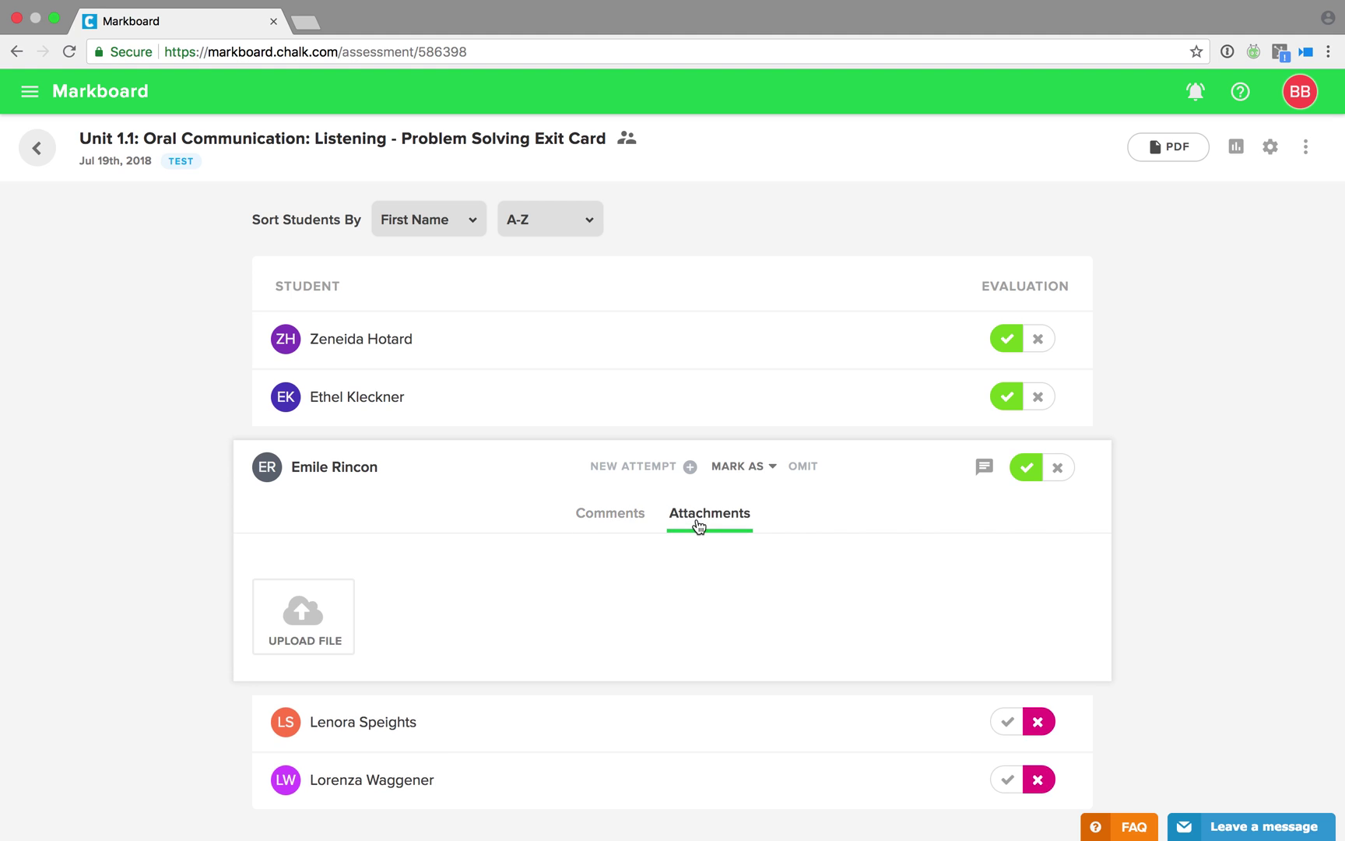
{"action": "left_click", "coordinate": [733, 471]}
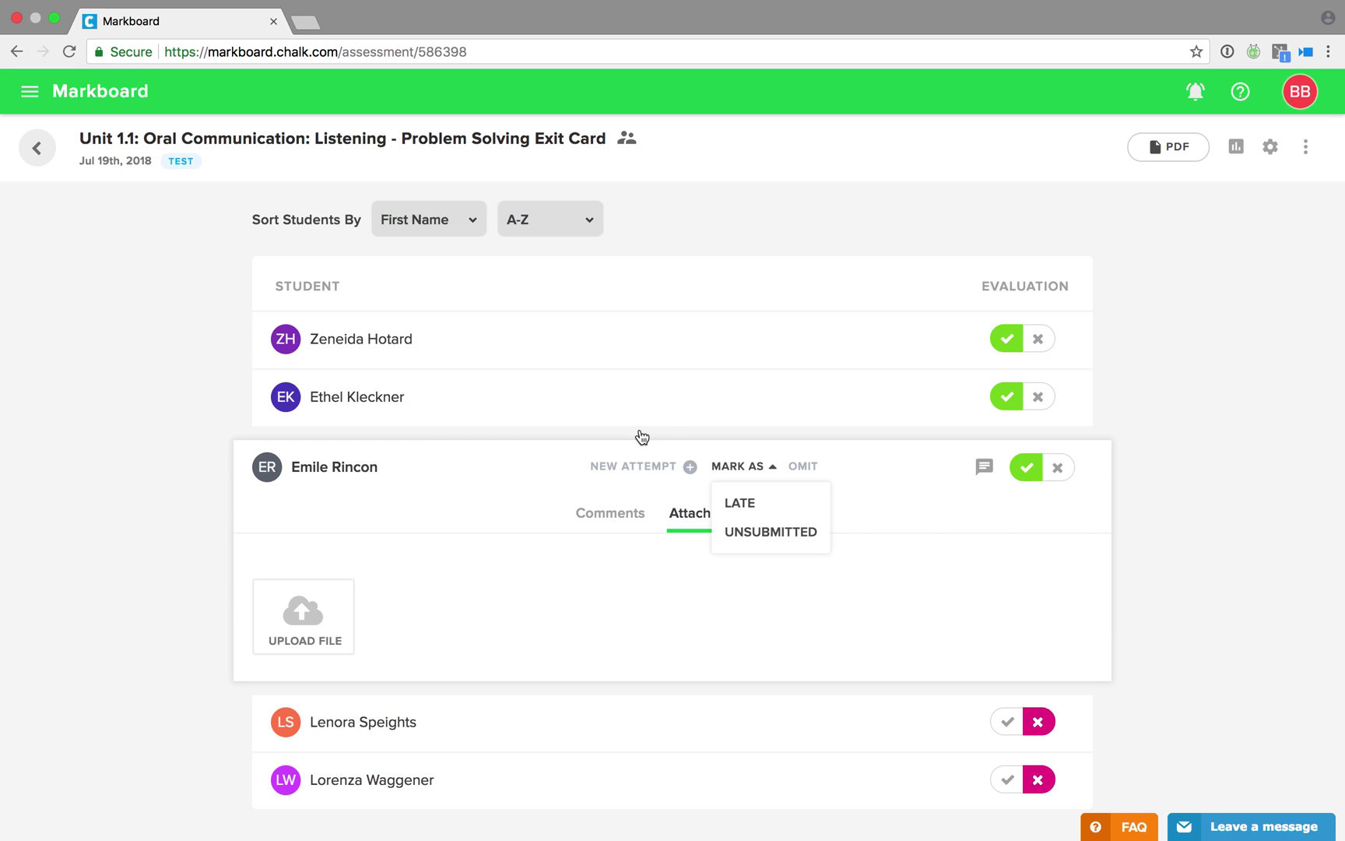
{"action": "left_click", "coordinate": [43, 154]}
{"action": "left_click", "coordinate": [43, 154]}
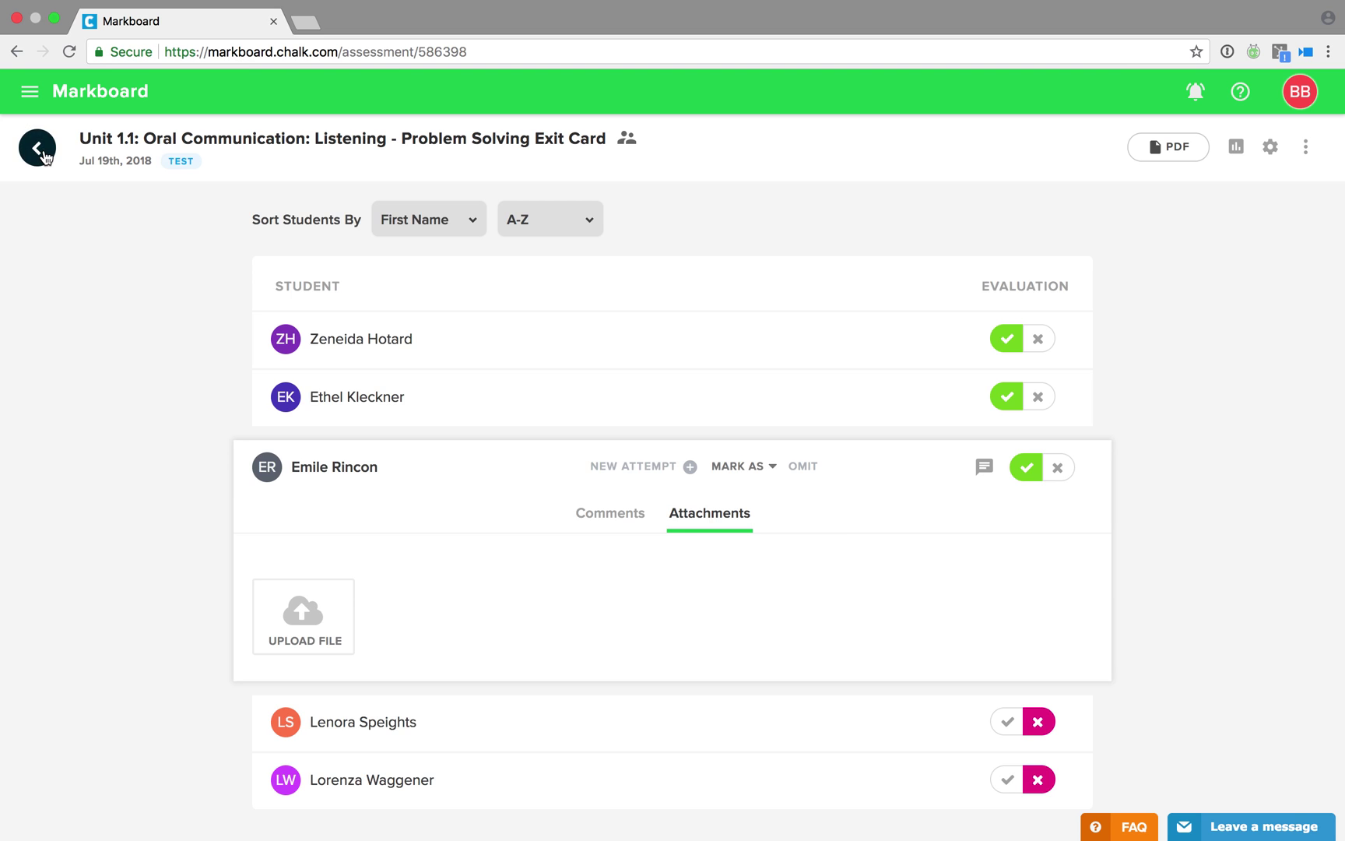
{"action": "left_click", "coordinate": [1106, 826]}
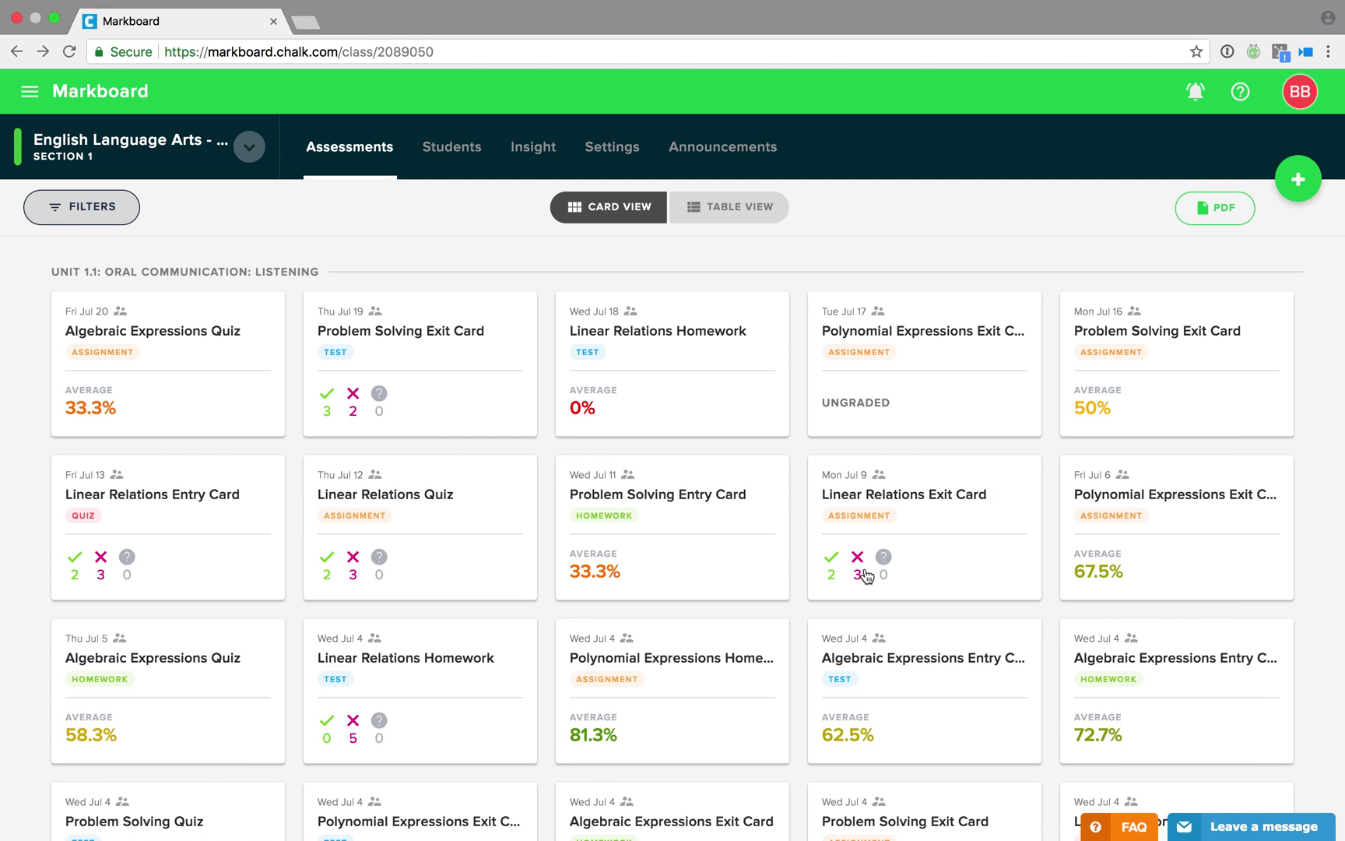
Start a new Observation assessment and select the first three listed students for it.
{"action": "left_click", "coordinate": [1298, 181]}
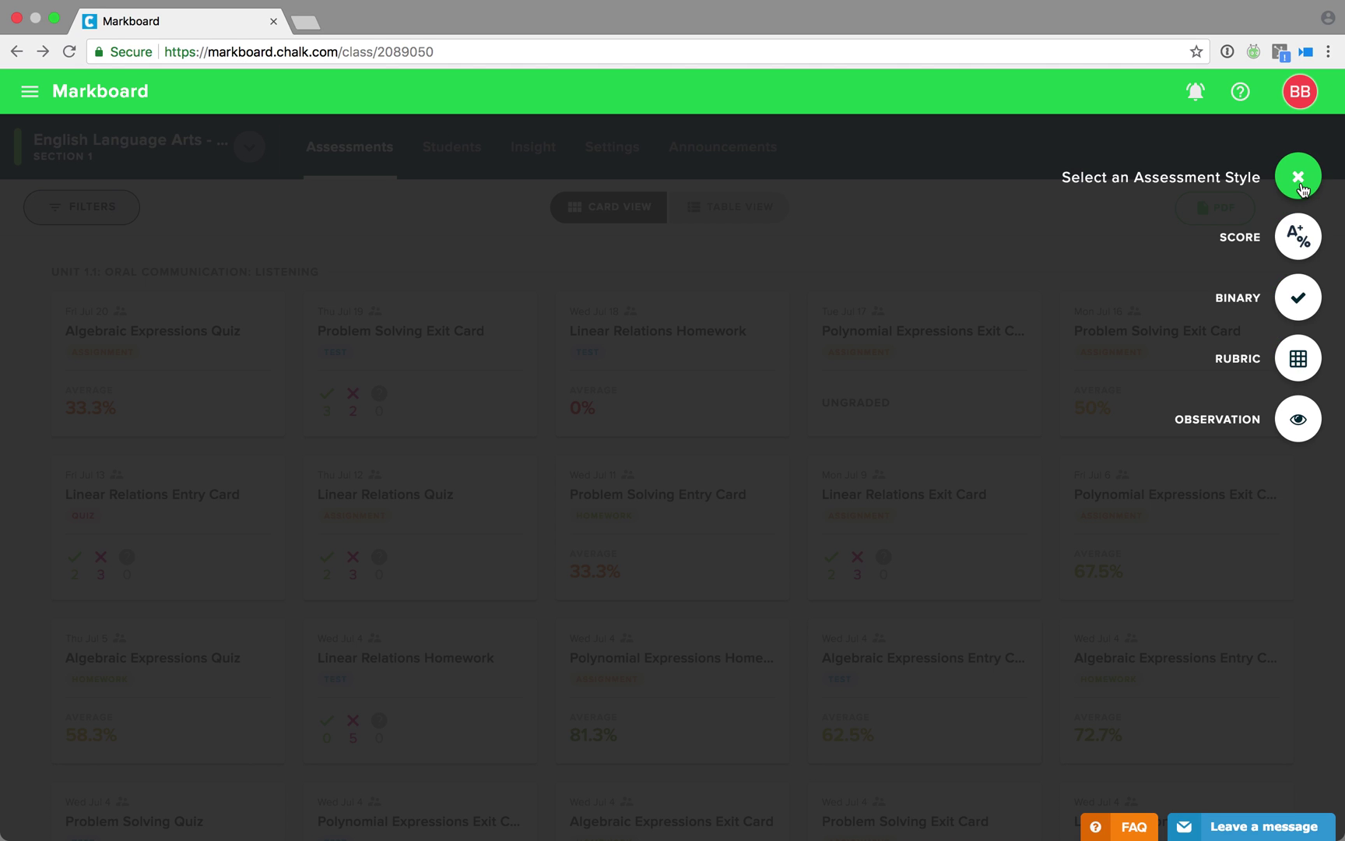
{"action": "left_click", "coordinate": [1298, 420]}
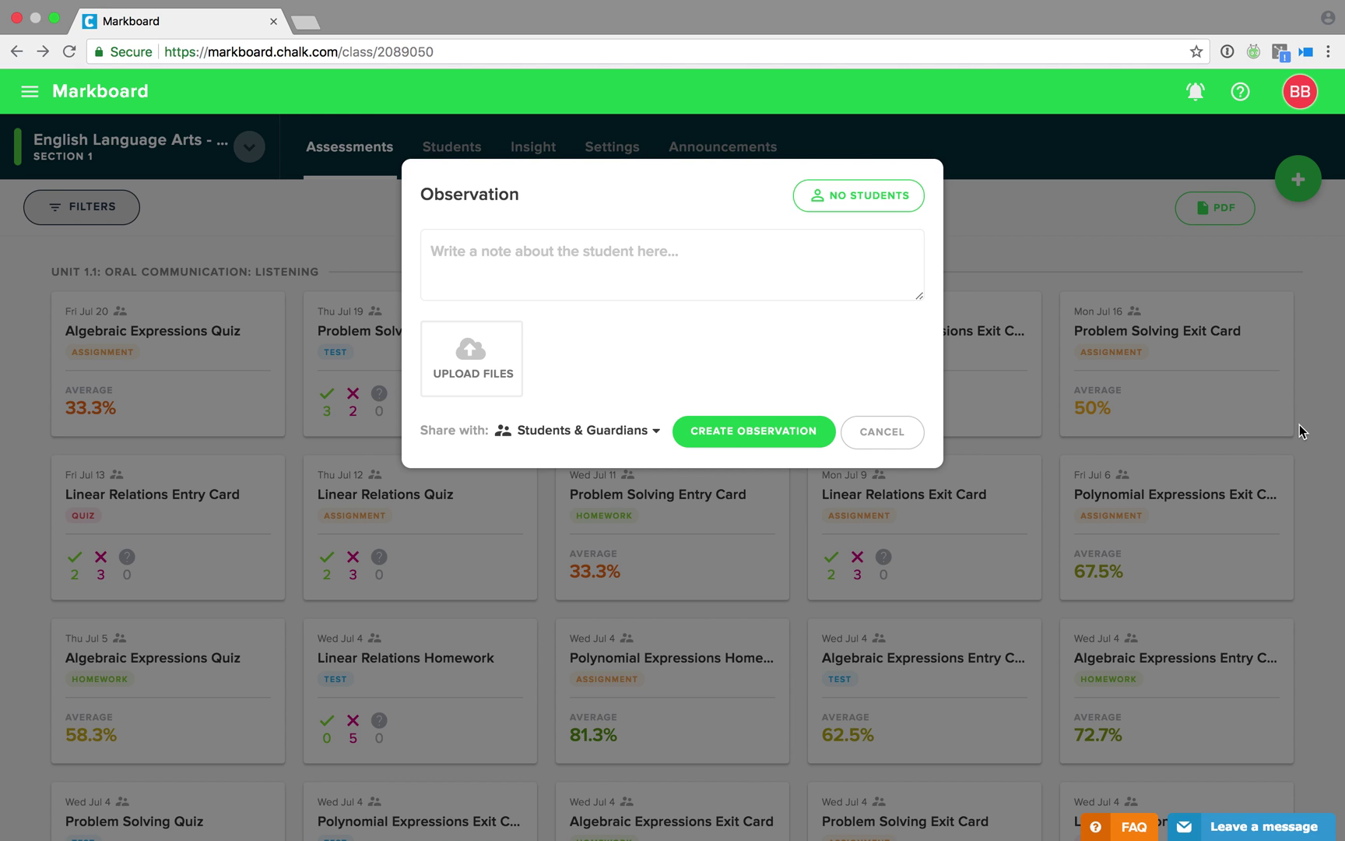
{"action": "left_click", "coordinate": [870, 204]}
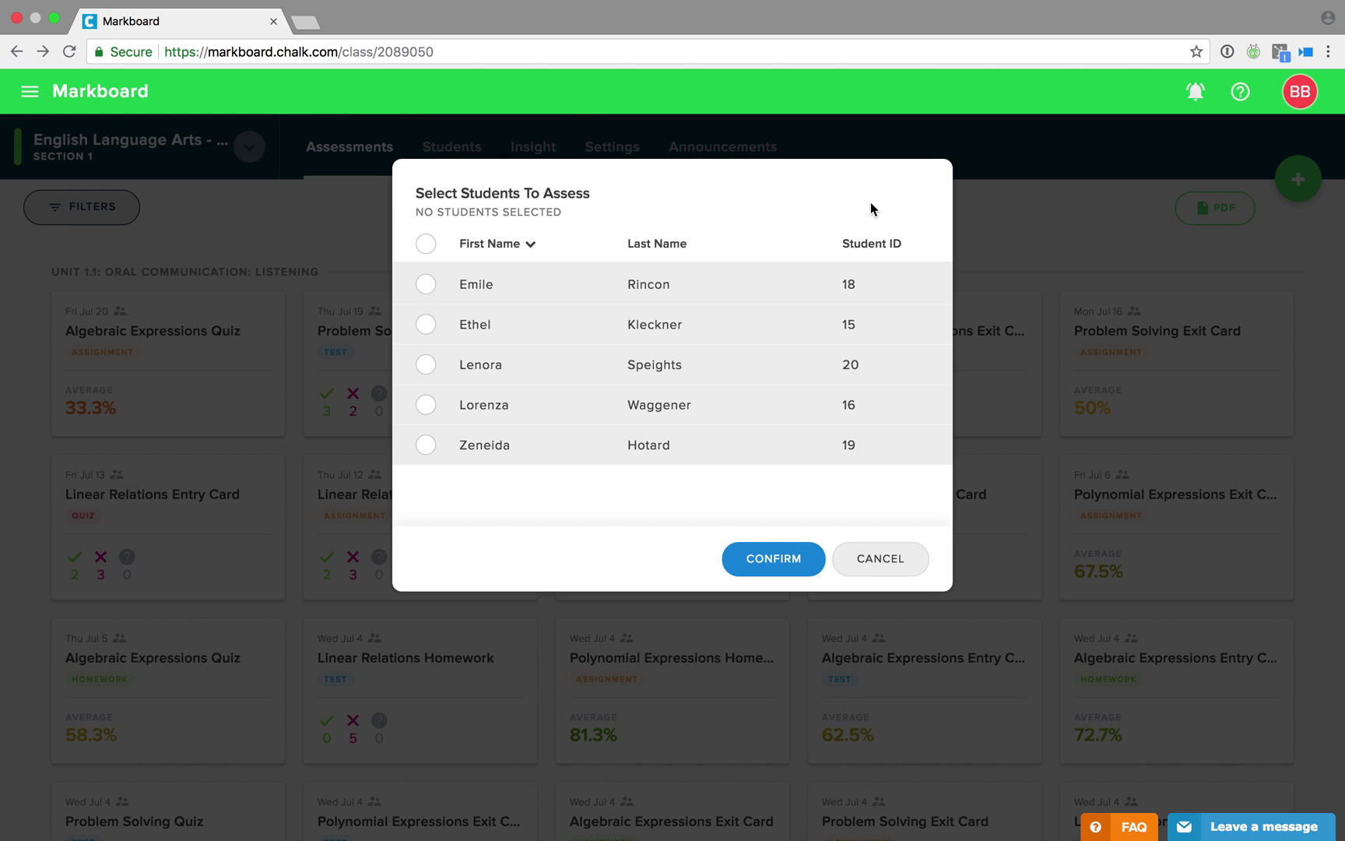
{"action": "left_click", "coordinate": [425, 284]}
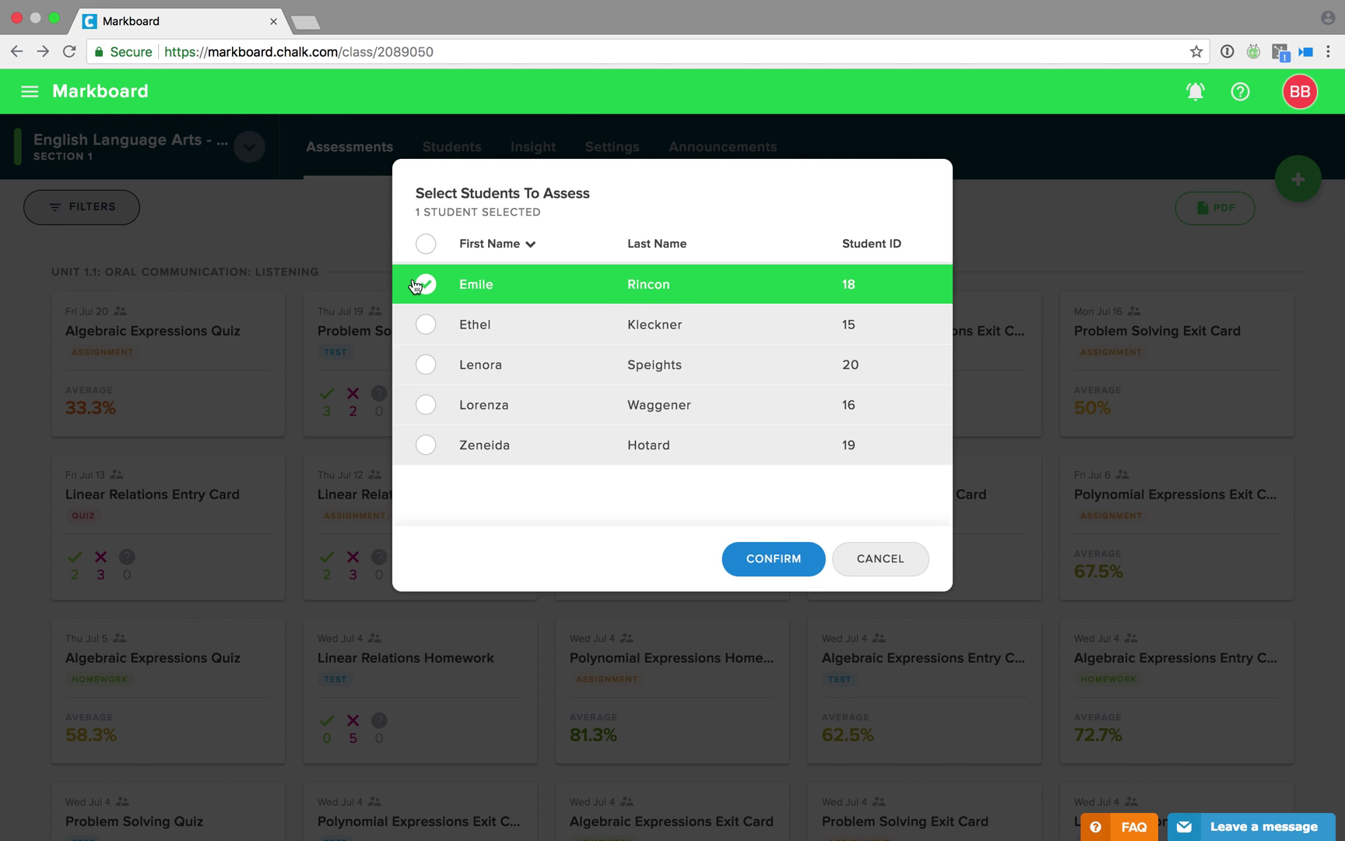
{"action": "left_click", "coordinate": [426, 324]}
{"action": "left_click", "coordinate": [426, 364]}
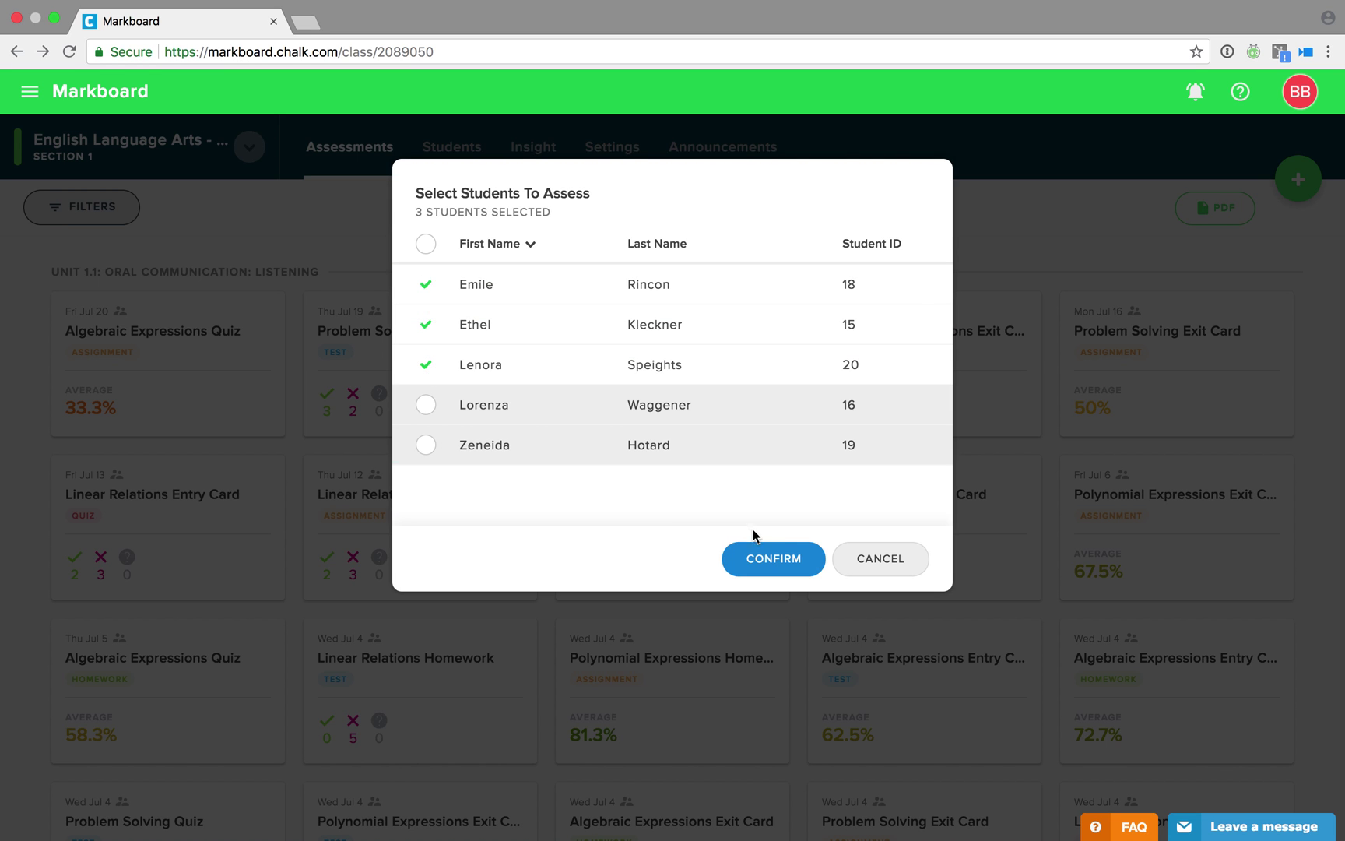
{"action": "left_click", "coordinate": [758, 555]}
Write the observation note "Great working together today", share it with Only Me, and create the observation.
{"action": "left_click", "coordinate": [619, 290]}
{"action": "type", "text": "Gre"}
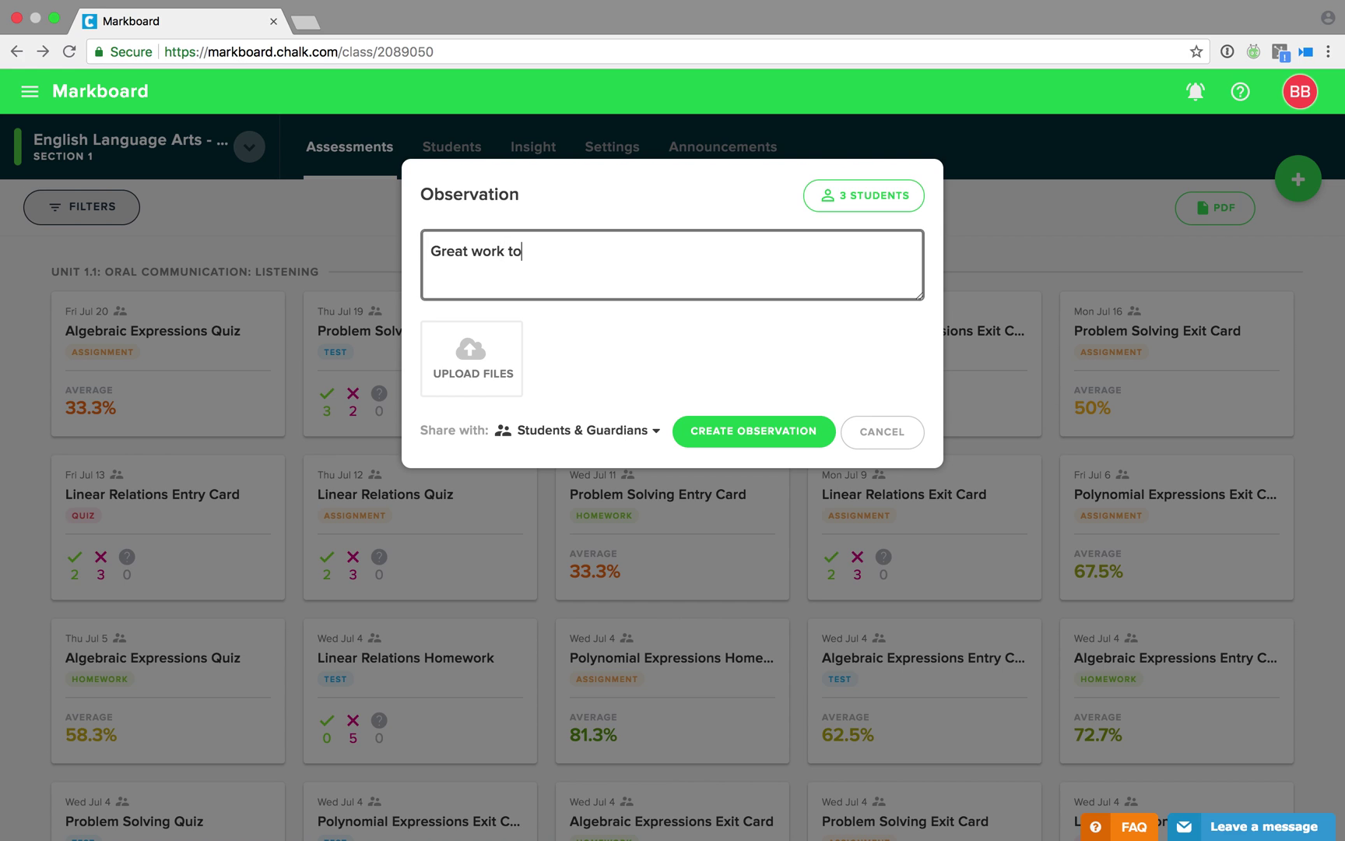
{"action": "type", "text": "at working together today"}
{"action": "left_click", "coordinate": [620, 330]}
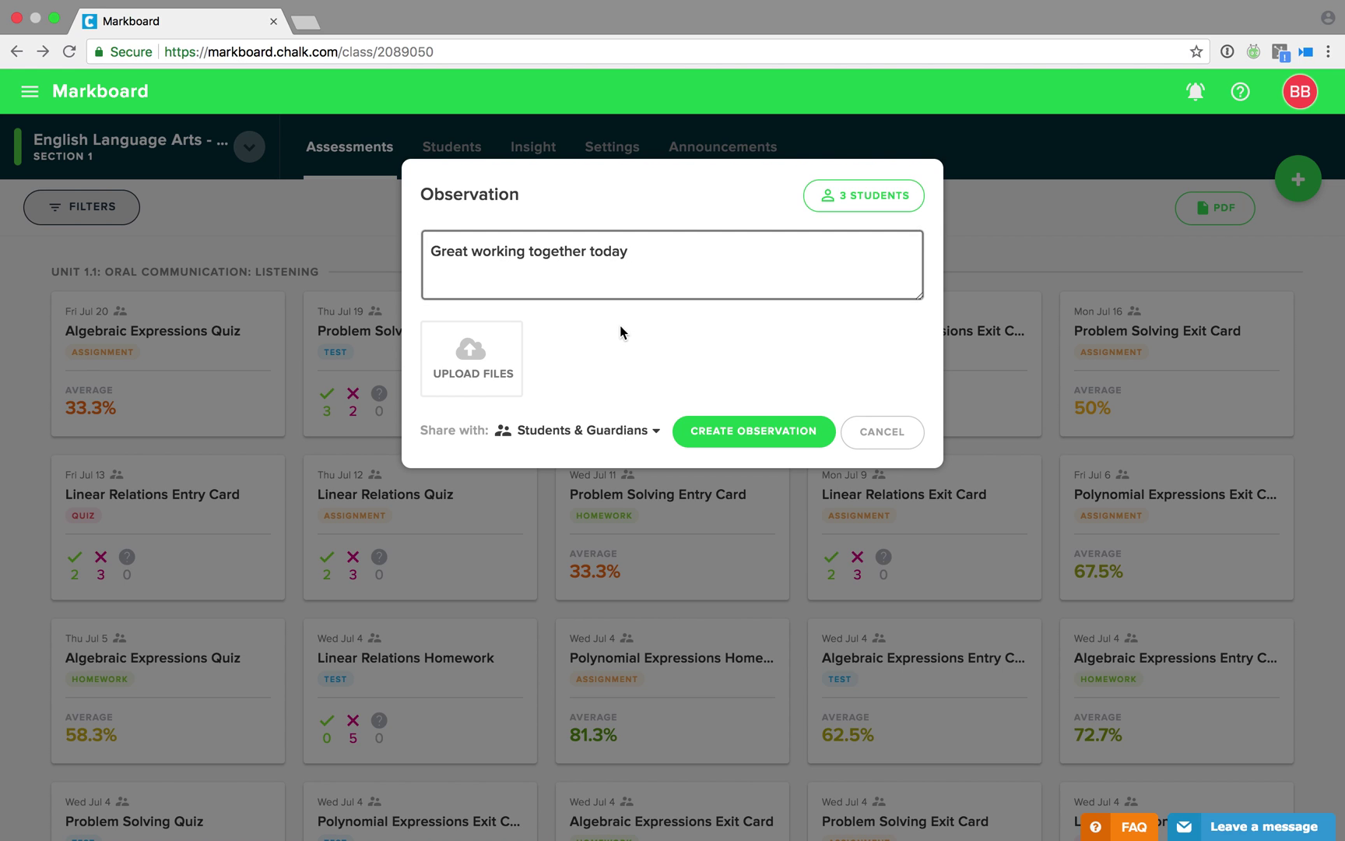
{"action": "left_click", "coordinate": [631, 433]}
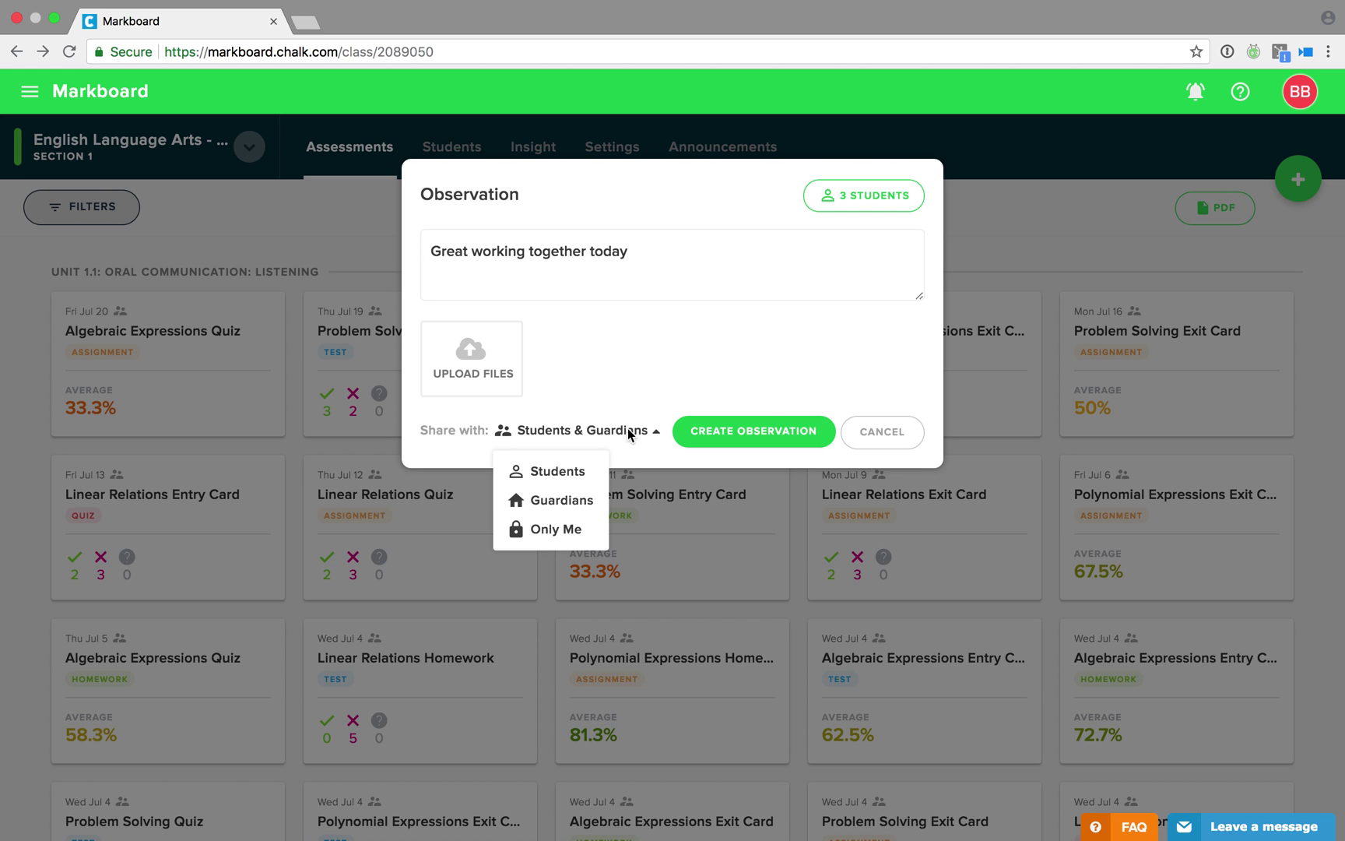
{"action": "left_click", "coordinate": [582, 528]}
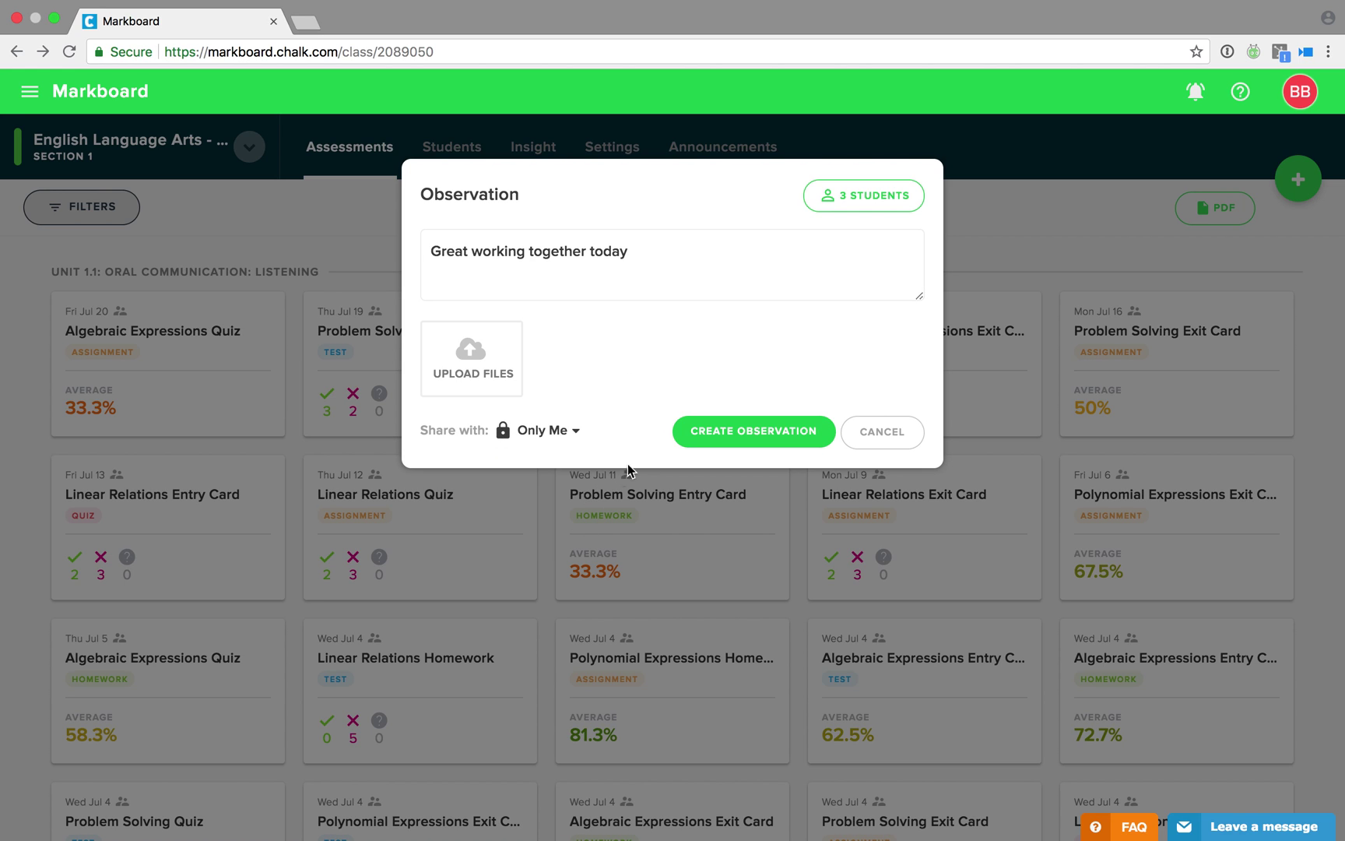
{"action": "left_click", "coordinate": [714, 441]}
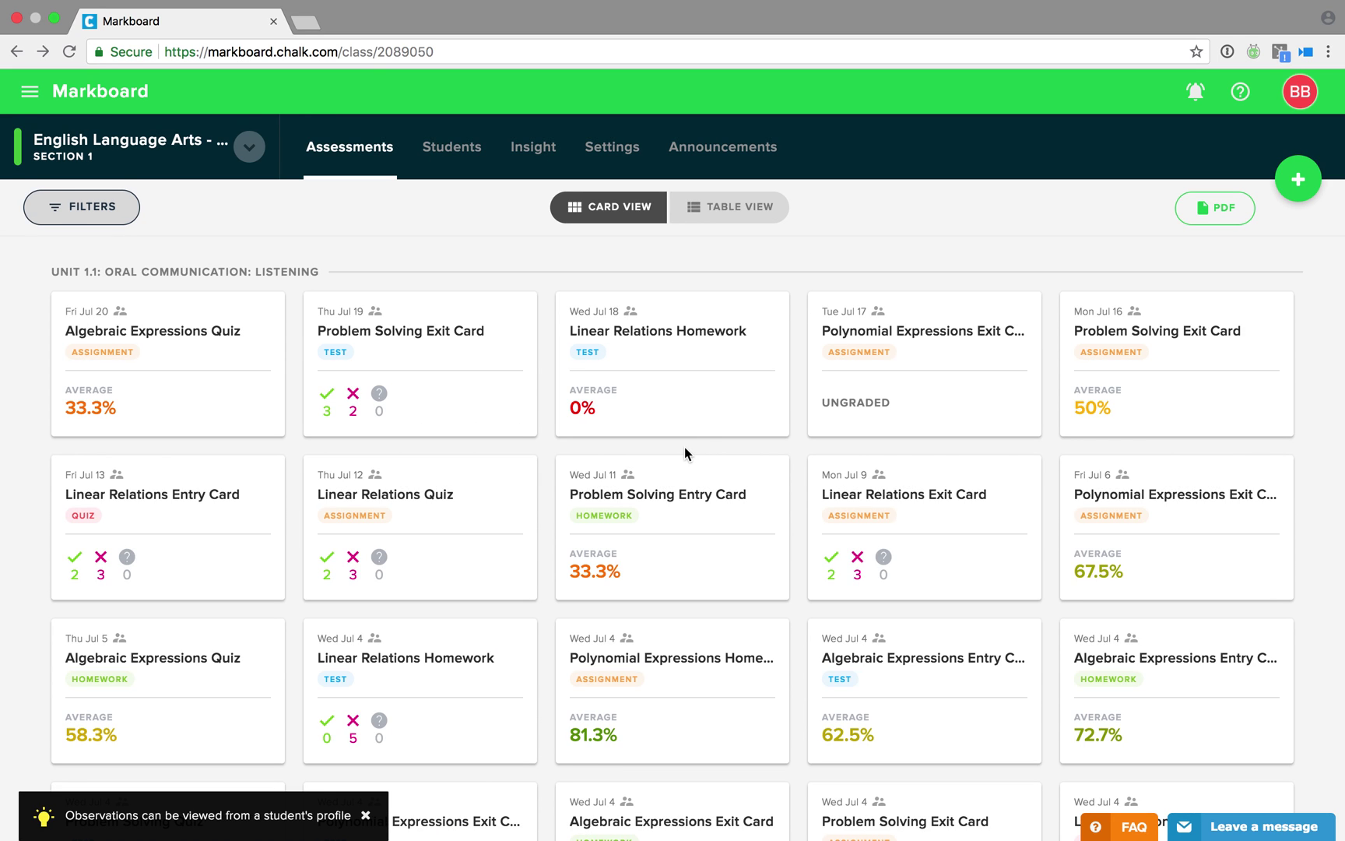
Open the first student's profile from the class list and look through the assessment timeline.
{"action": "left_click", "coordinate": [468, 168]}
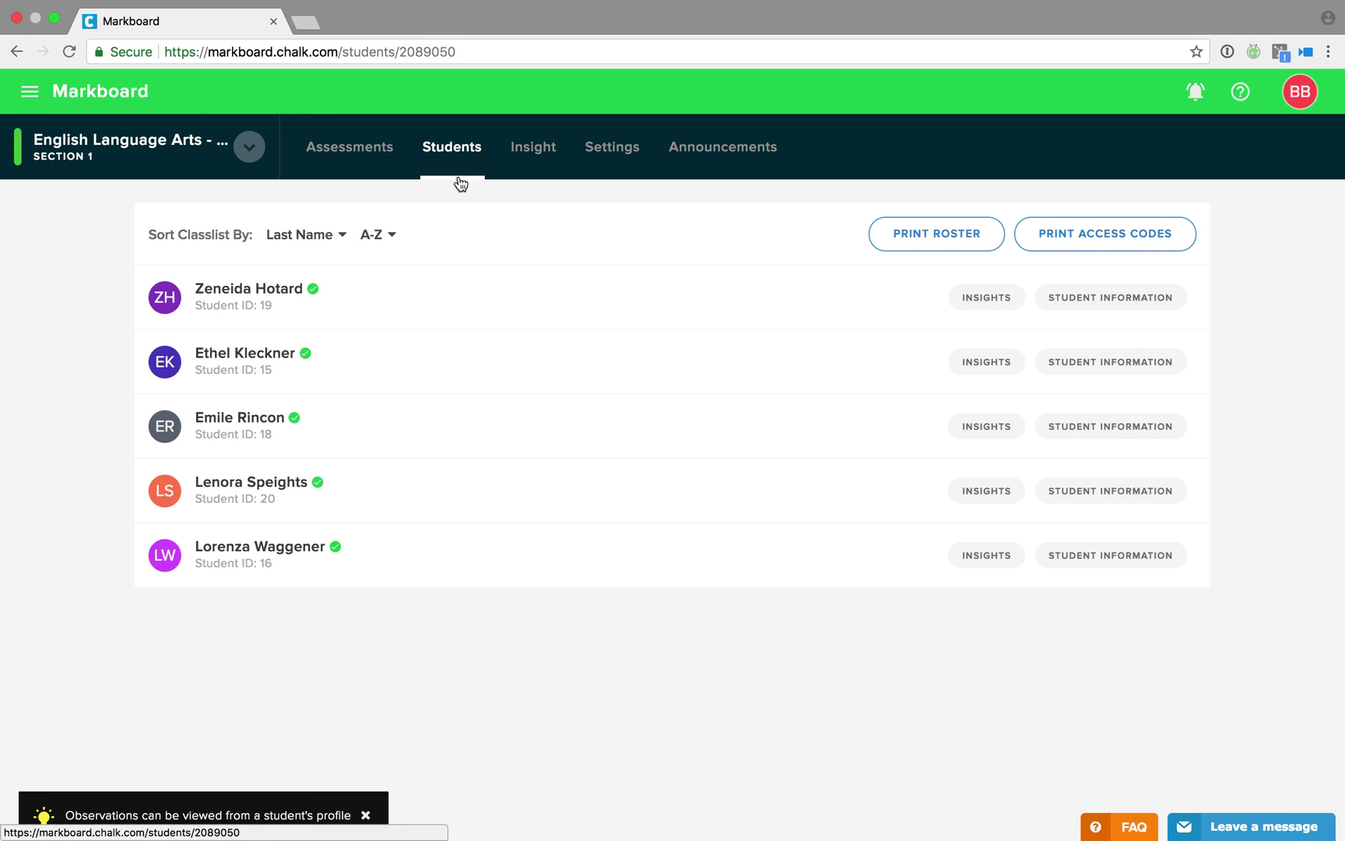
{"action": "left_click", "coordinate": [376, 306]}
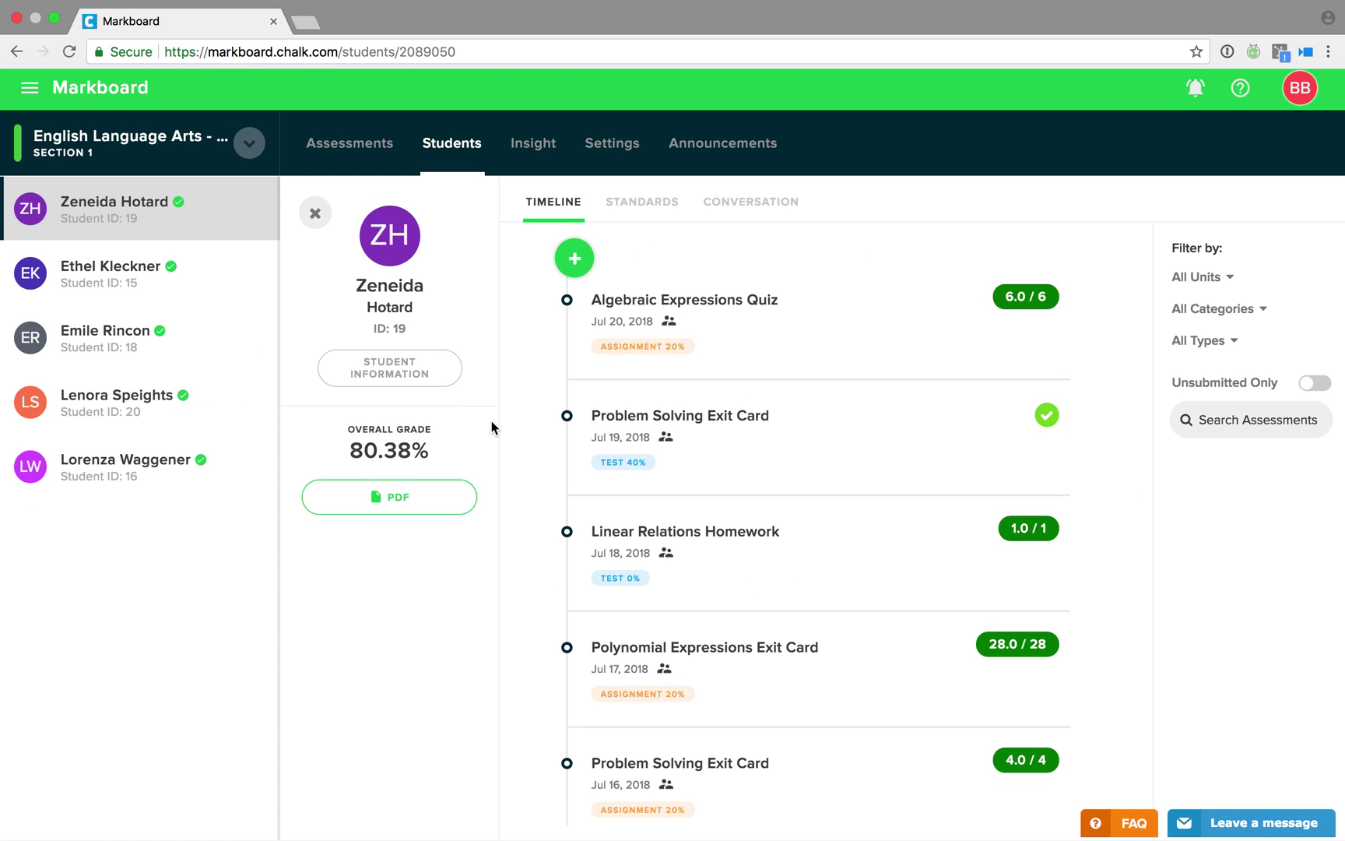
{"action": "scroll", "coordinate": [533, 410], "scroll_direction": "down", "scroll_amount": 3}
{"action": "scroll", "coordinate": [534, 410], "scroll_direction": "down", "scroll_amount": 3}
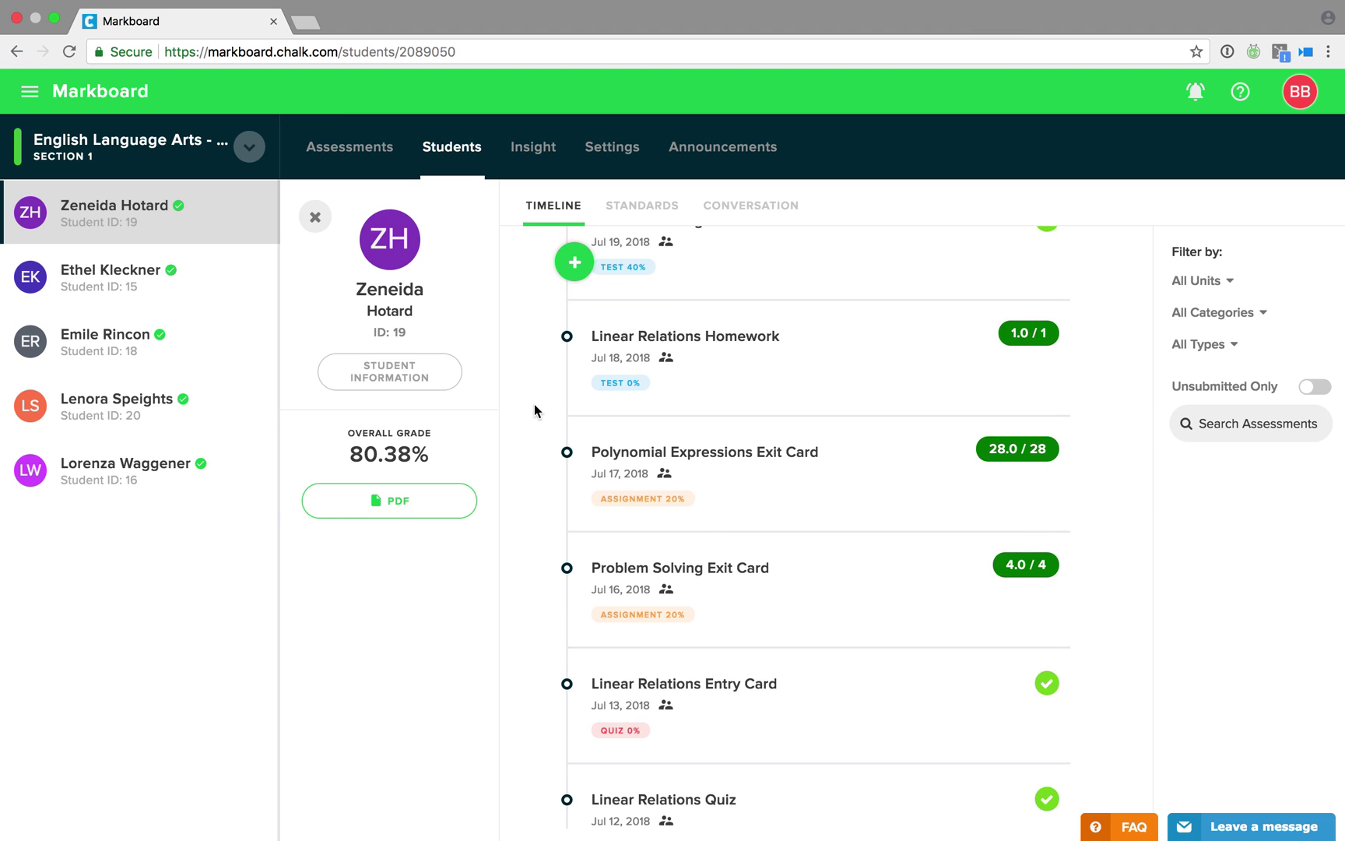
{"action": "scroll", "coordinate": [534, 405], "scroll_direction": "down", "scroll_amount": 5}
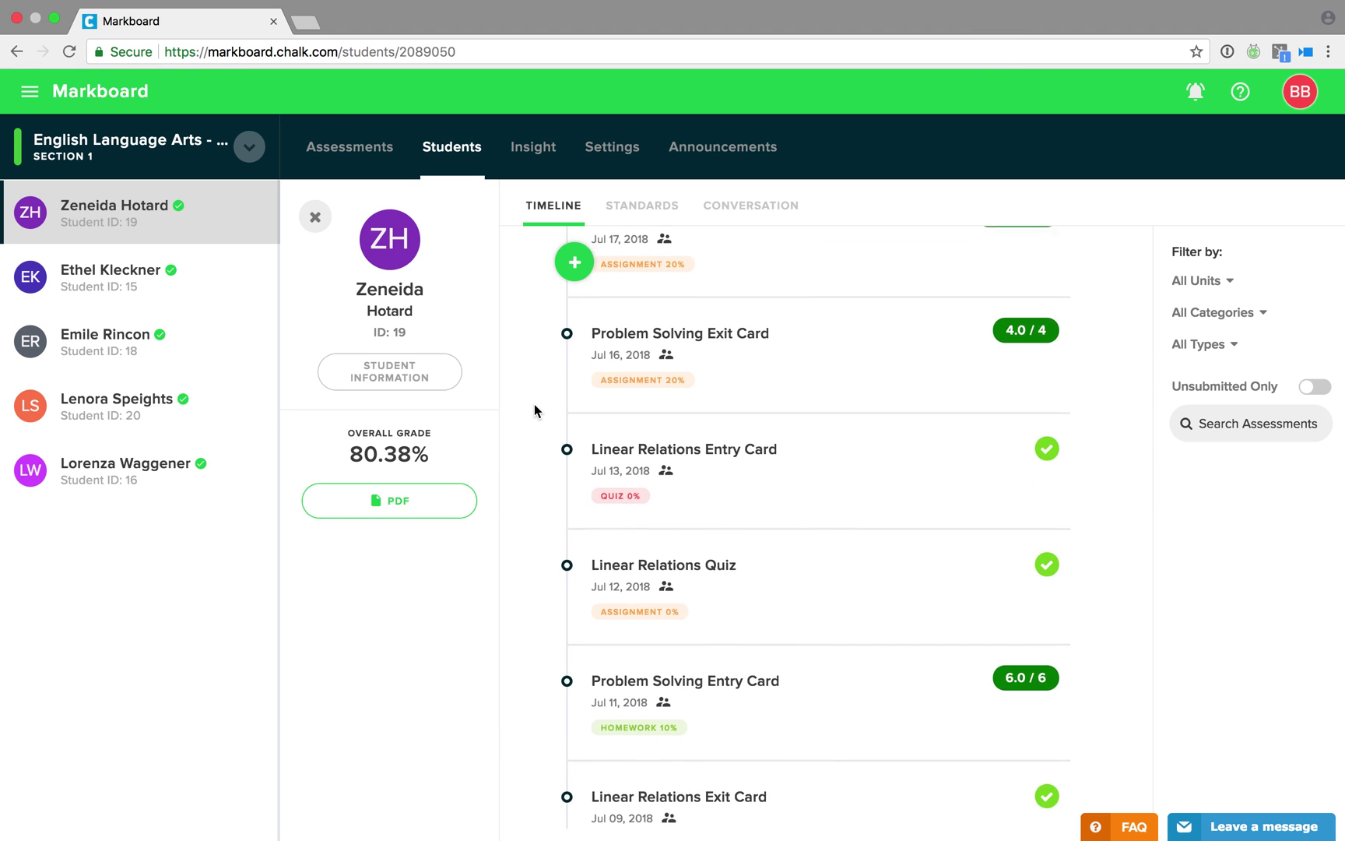
{"action": "scroll", "coordinate": [543, 559], "scroll_direction": "down", "scroll_amount": 3}
{"action": "scroll", "coordinate": [542, 559], "scroll_direction": "up", "scroll_amount": 5}
{"action": "scroll", "coordinate": [543, 559], "scroll_direction": "up", "scroll_amount": 3}
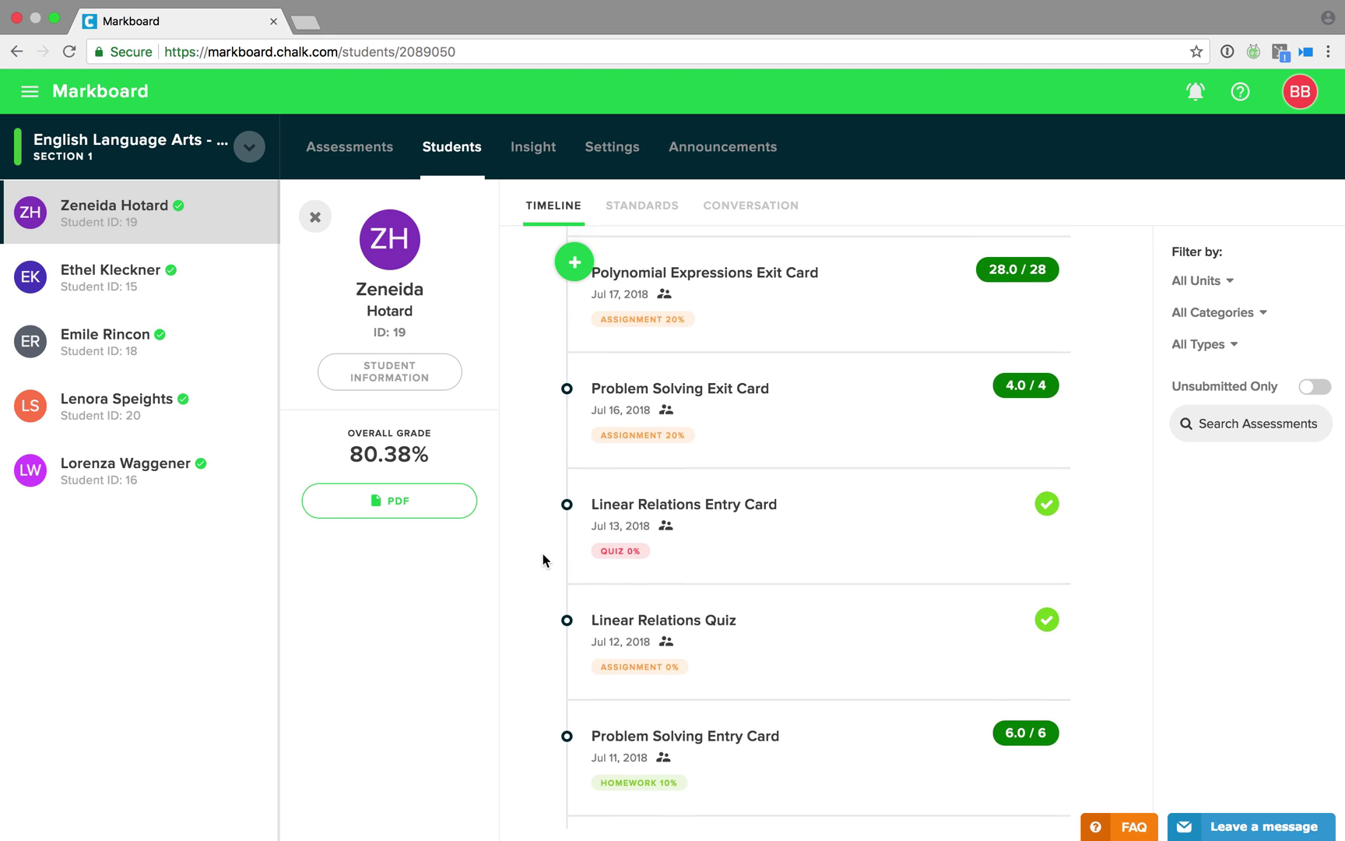